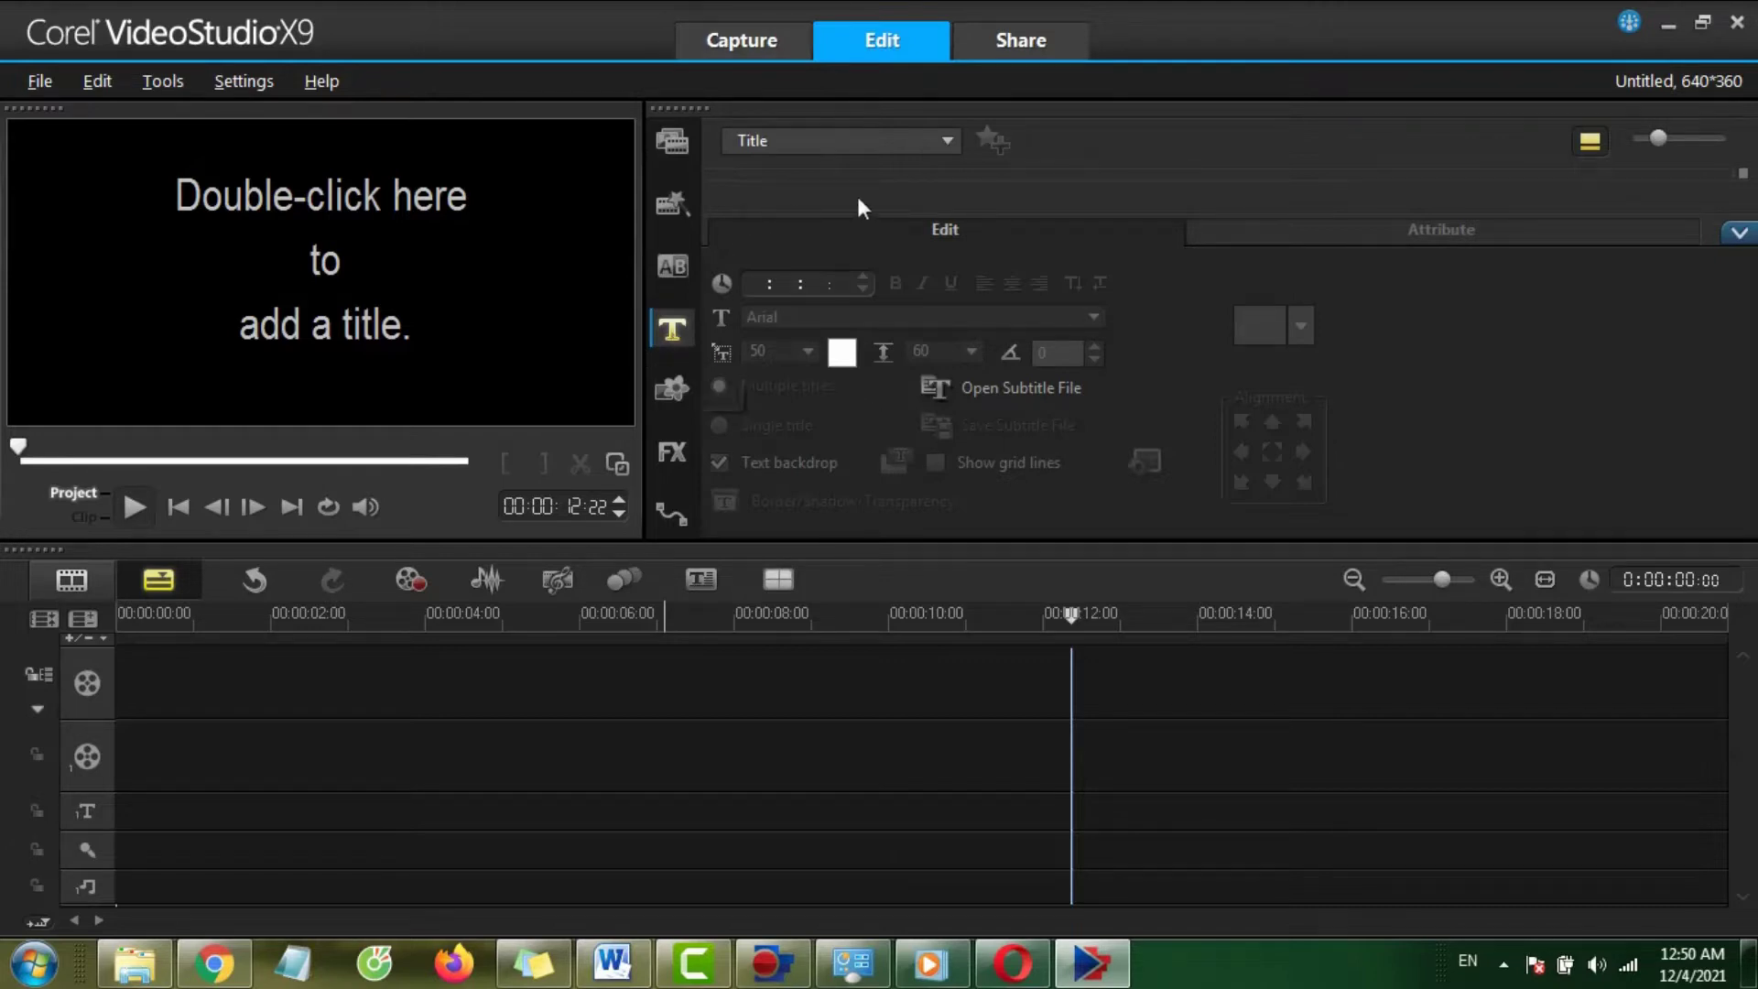
Add the Lorem ipsum title preset with the grey bar to the title track at about 1.3 seconds and open its text for editing.
left_click(1739, 233)
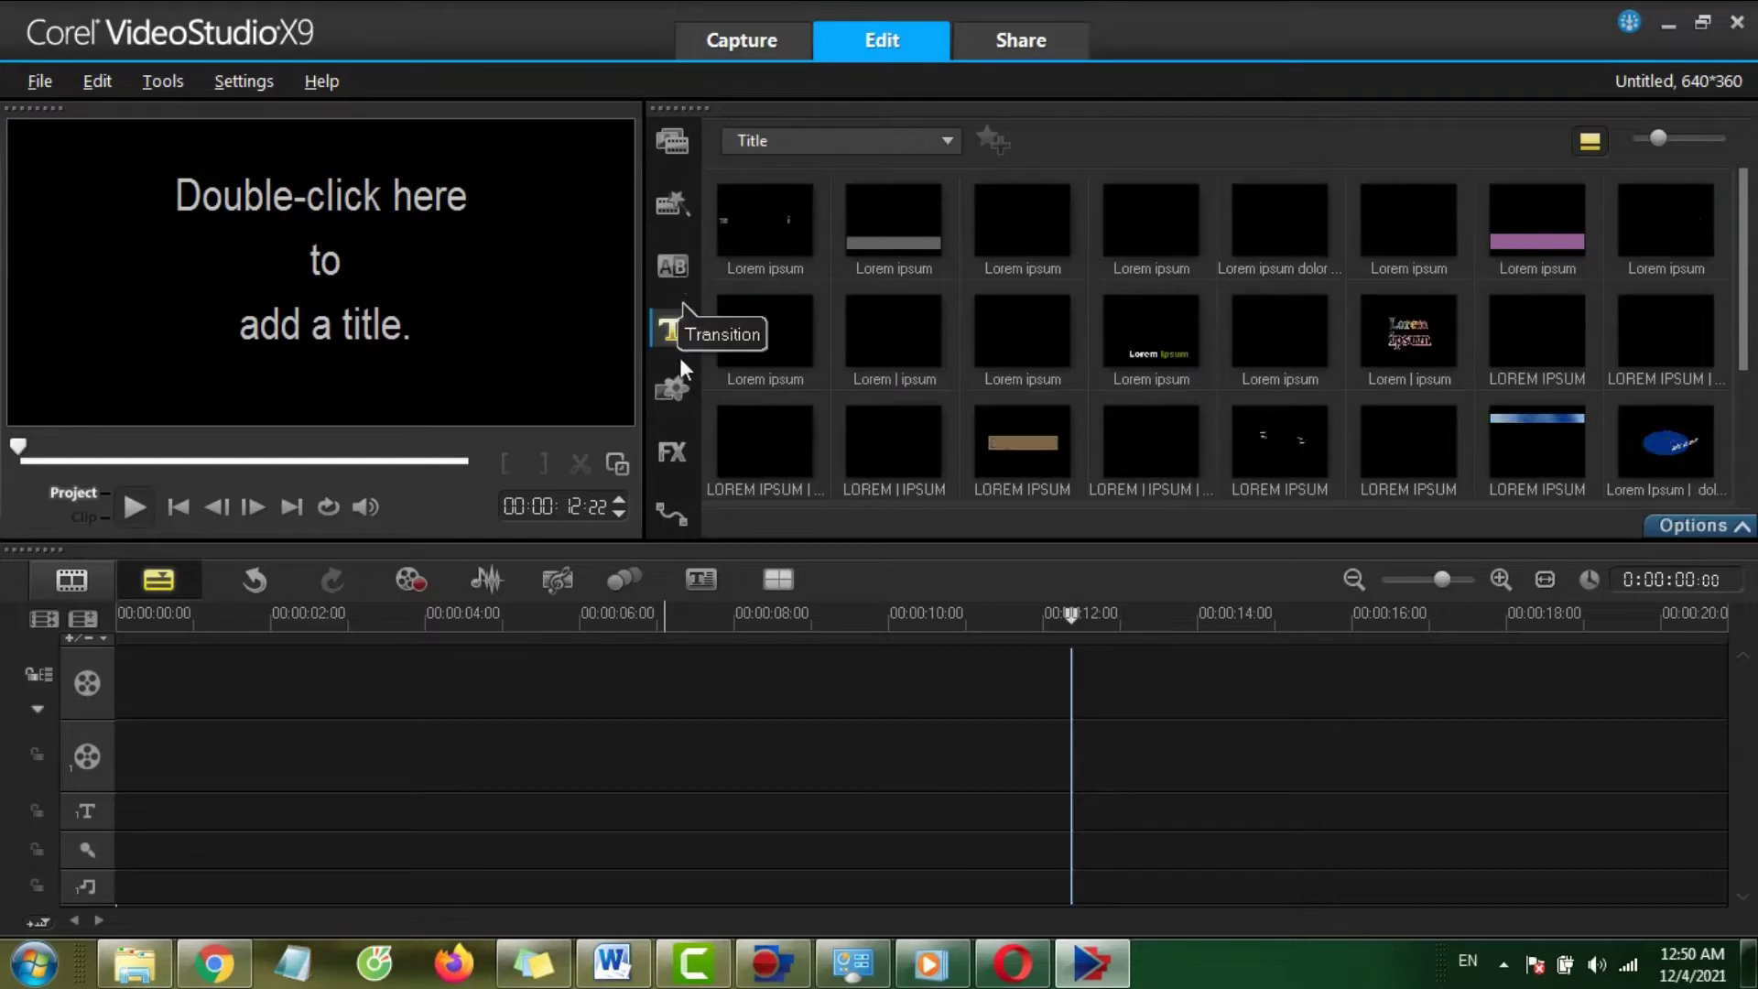
left_click(888, 249)
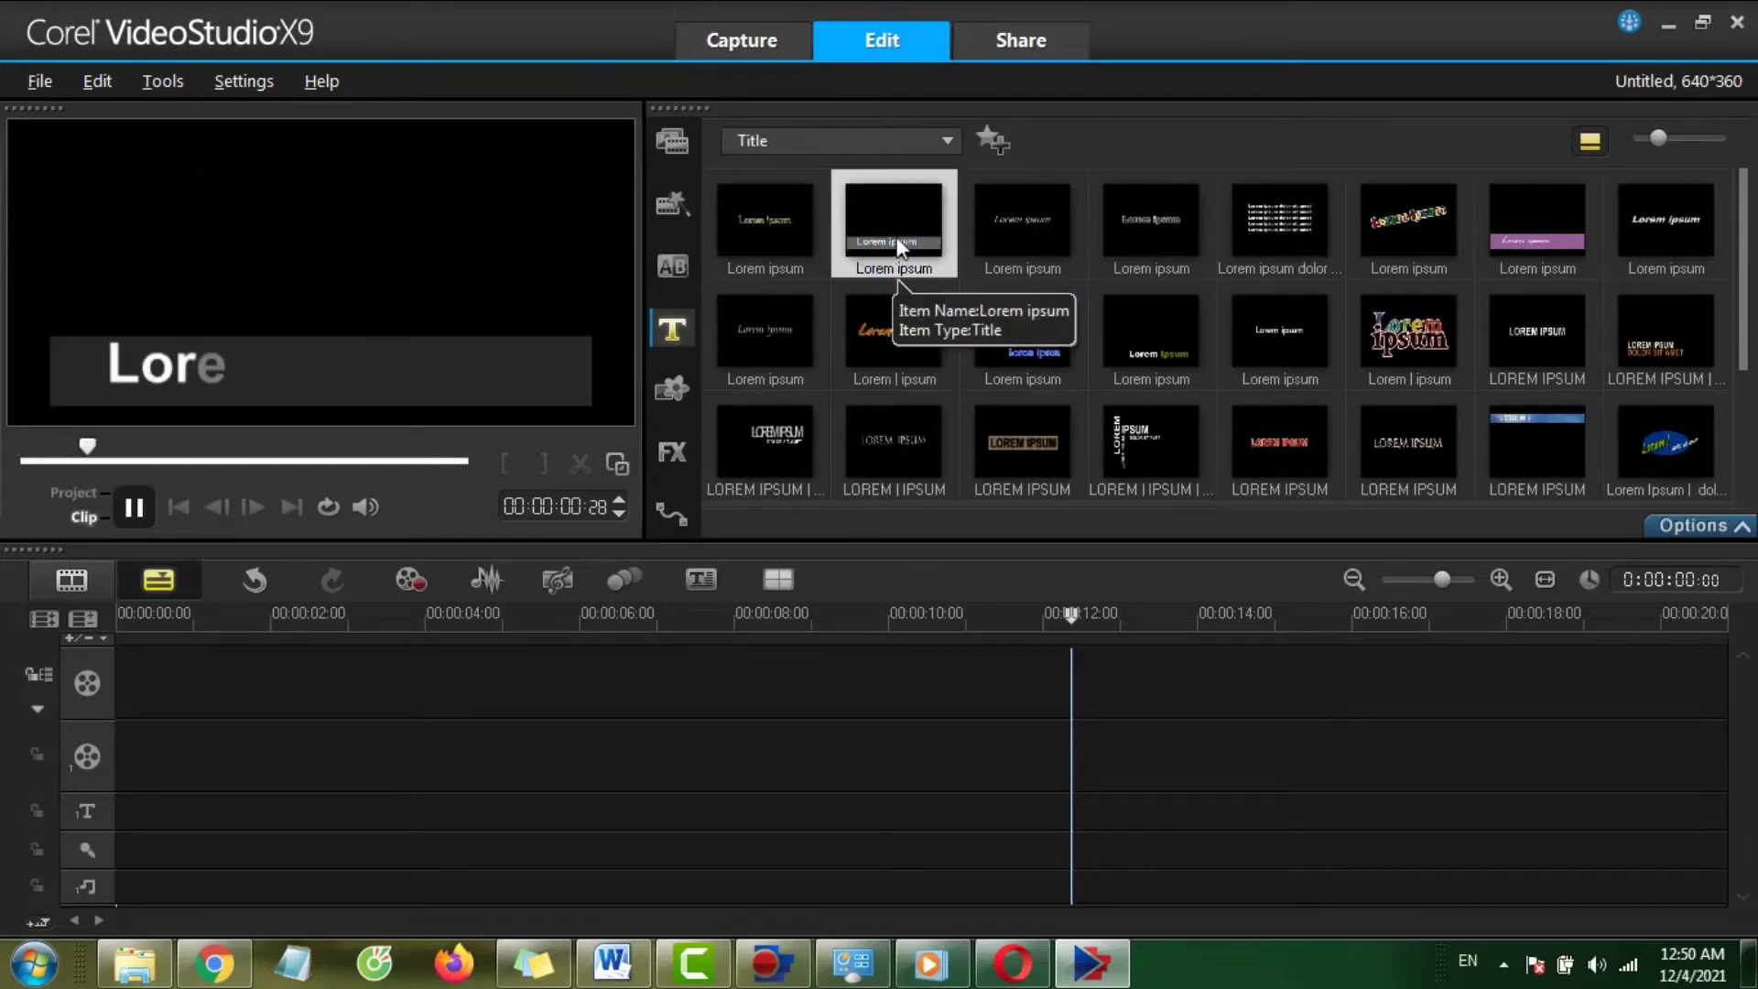
left_click_drag(889, 249, 230, 827)
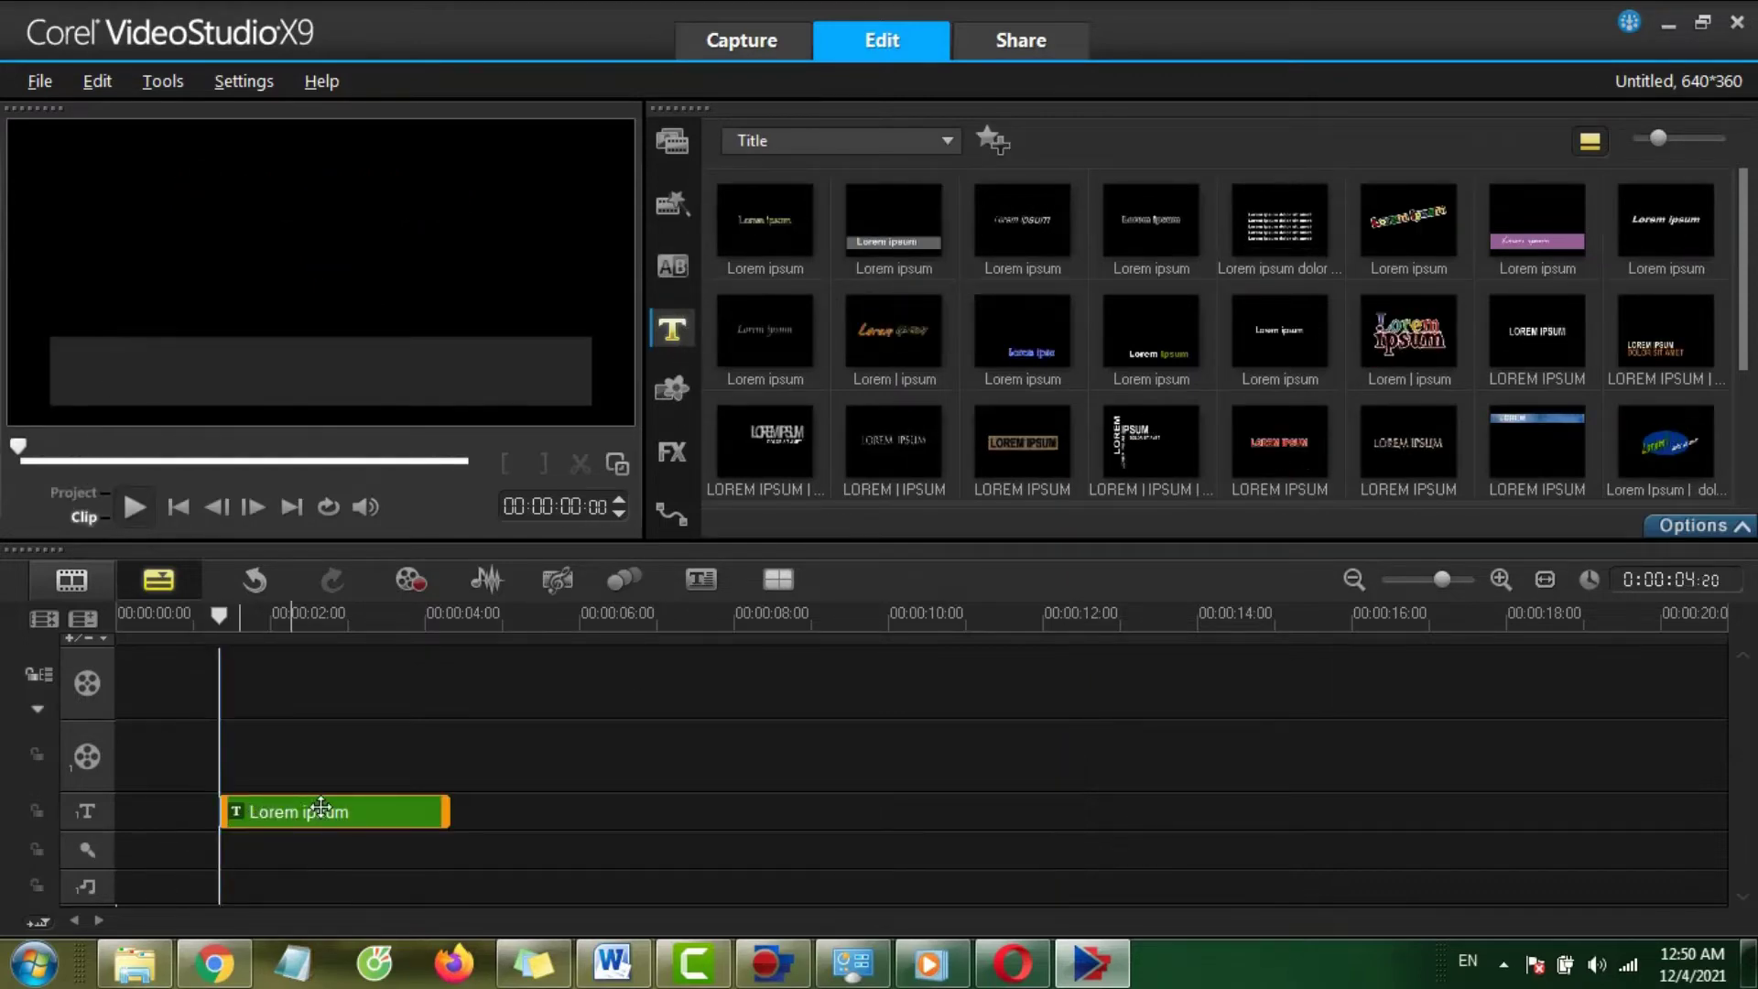
left_click(318, 820)
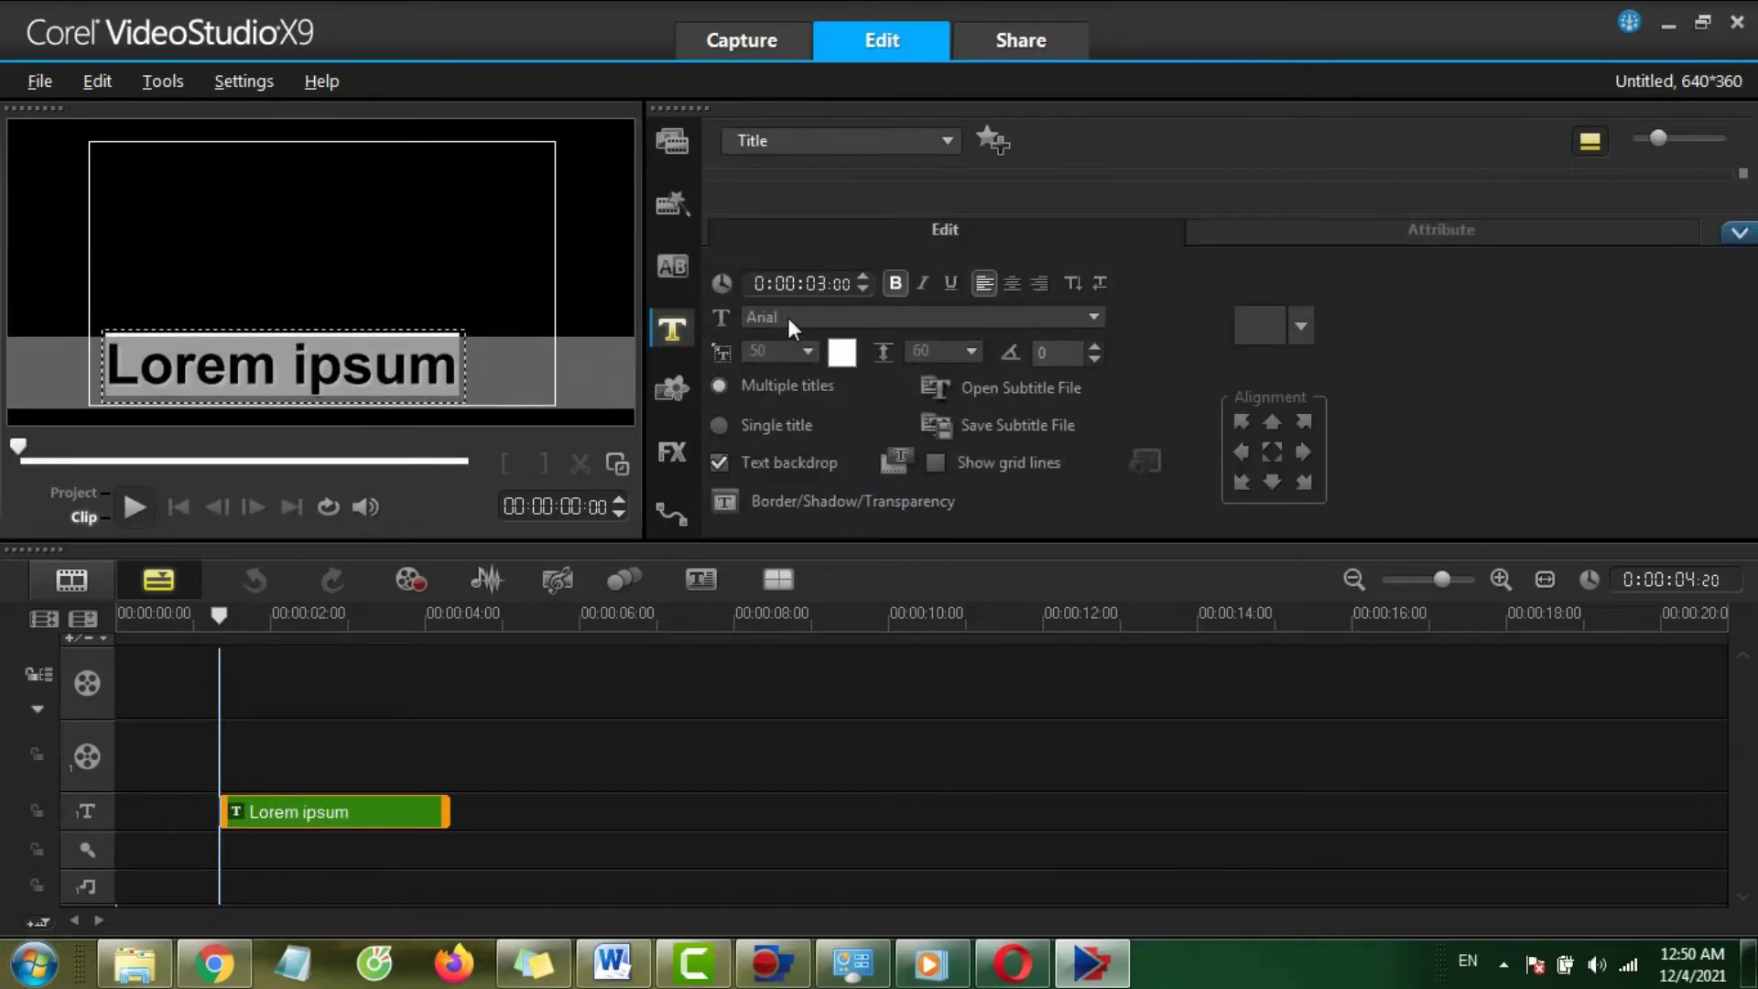
Switch UniKey's character set to Unicode dựng sẵn and deselect the title clip on the timeline.
left_click(1499, 966)
right_click(1502, 831)
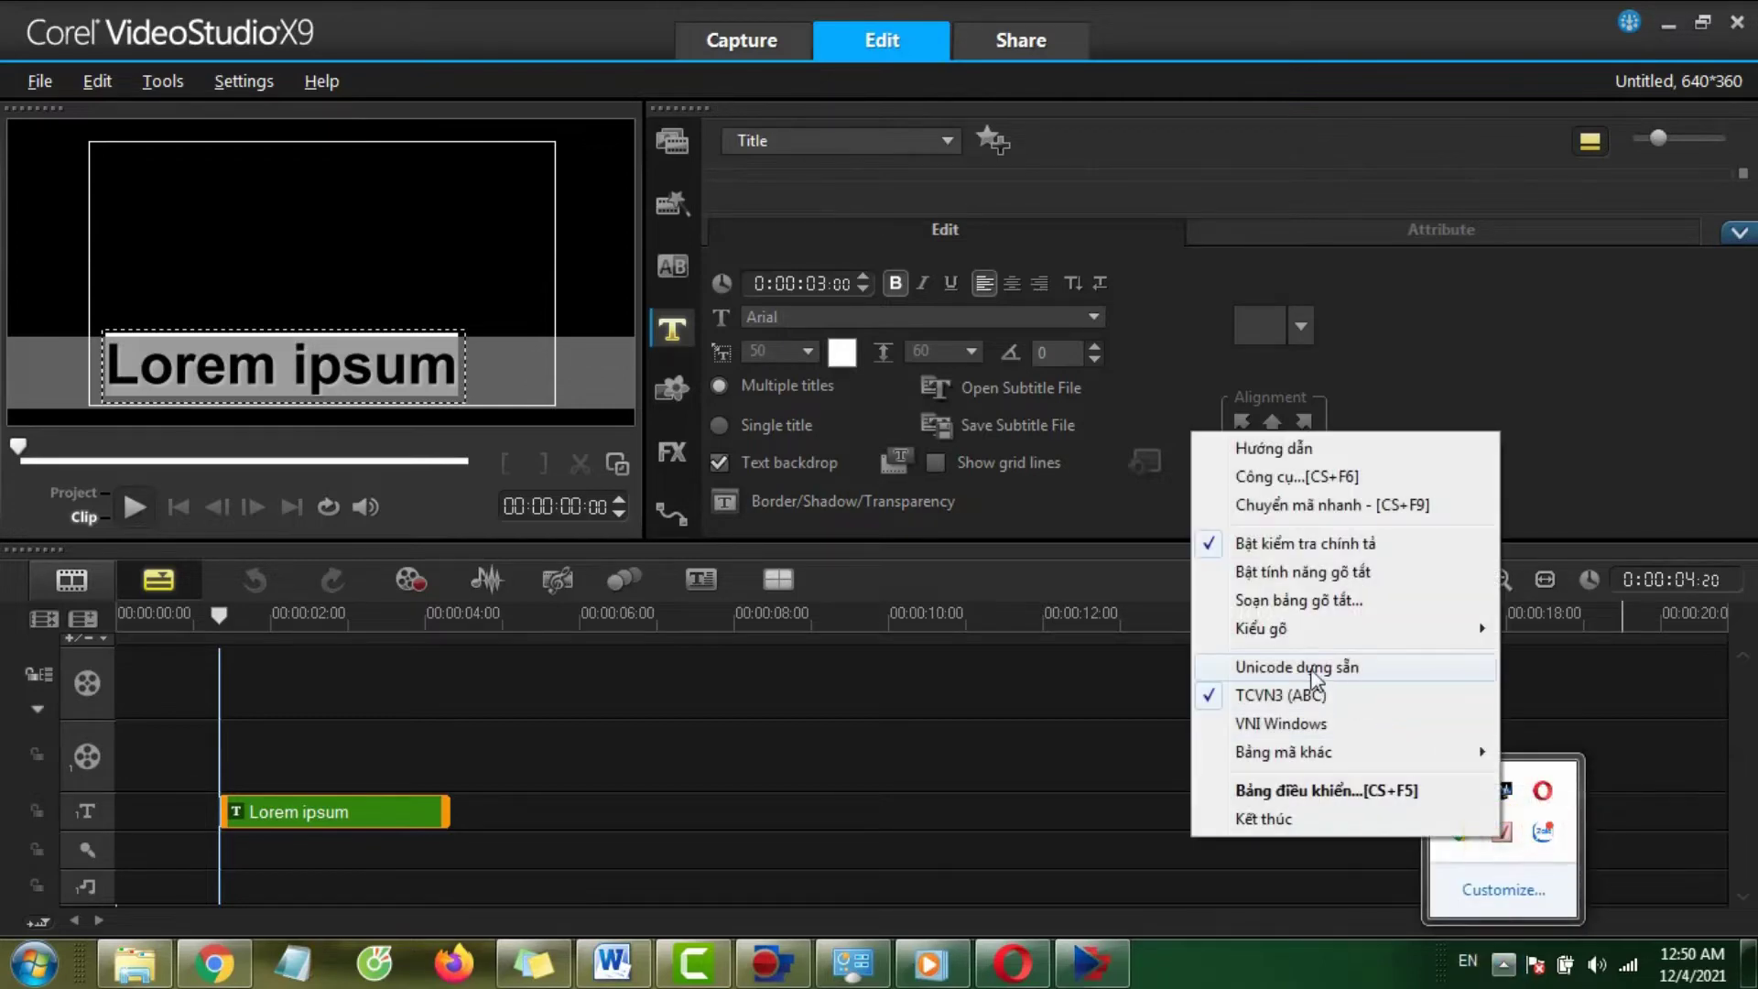
left_click(1312, 671)
left_click(268, 779)
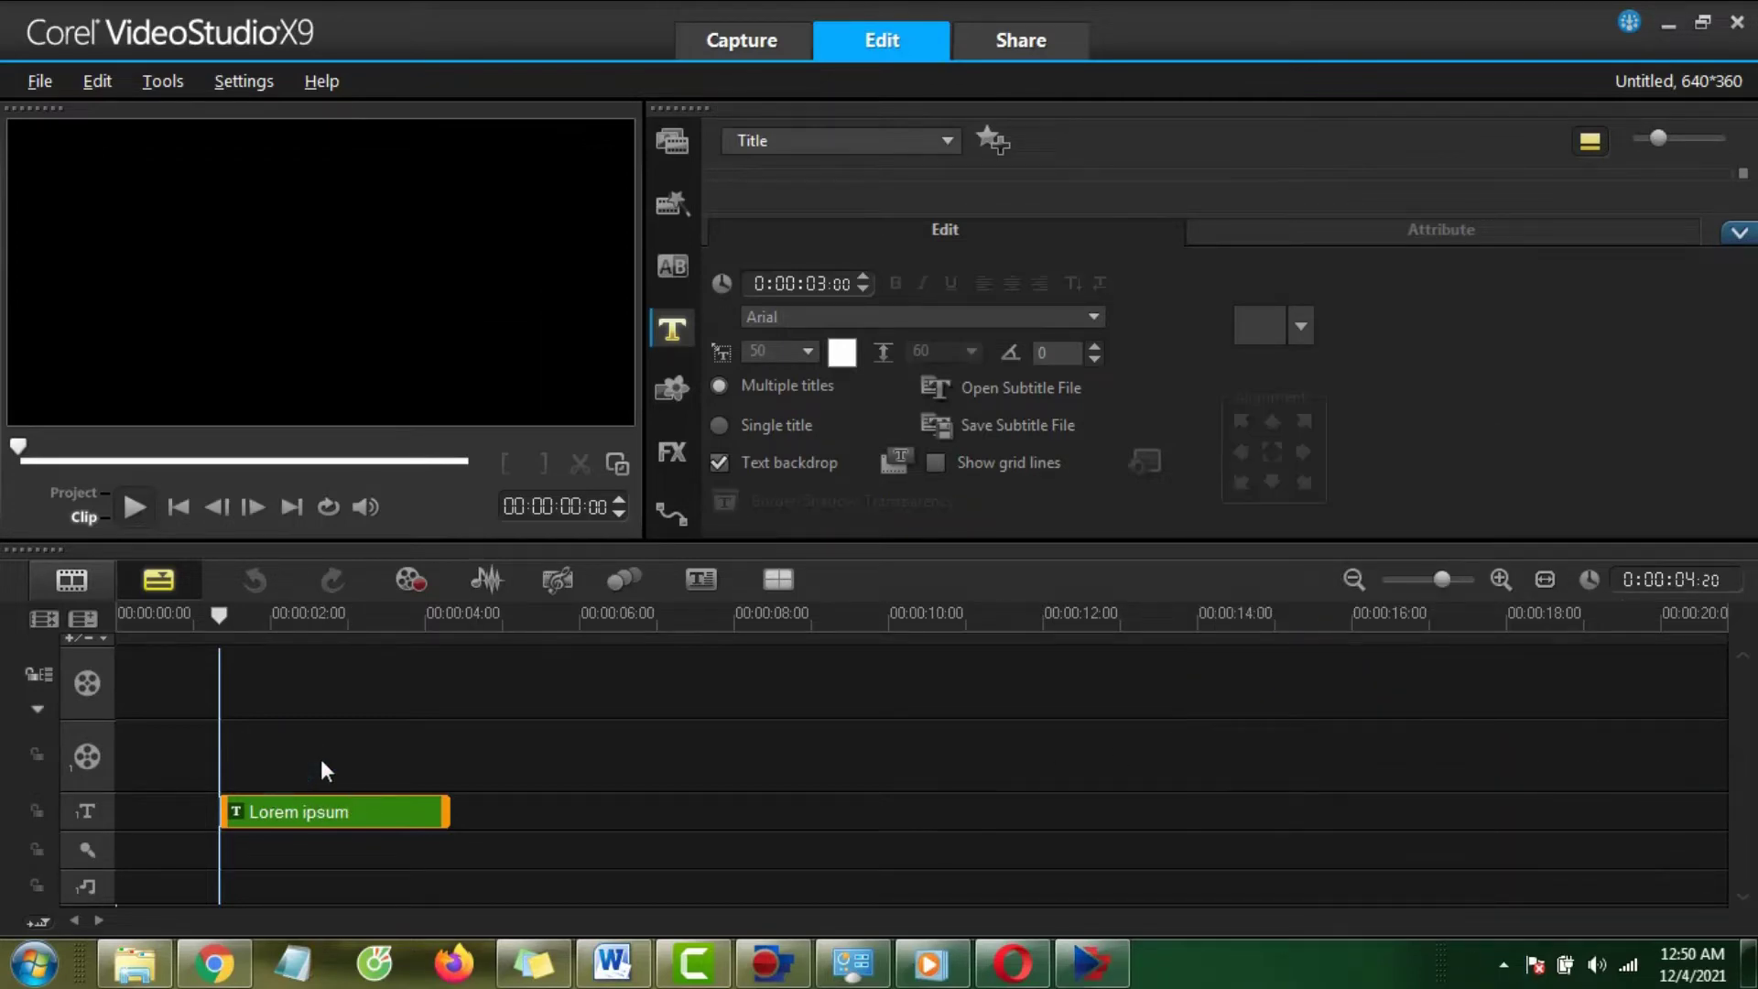
left_click(321, 761)
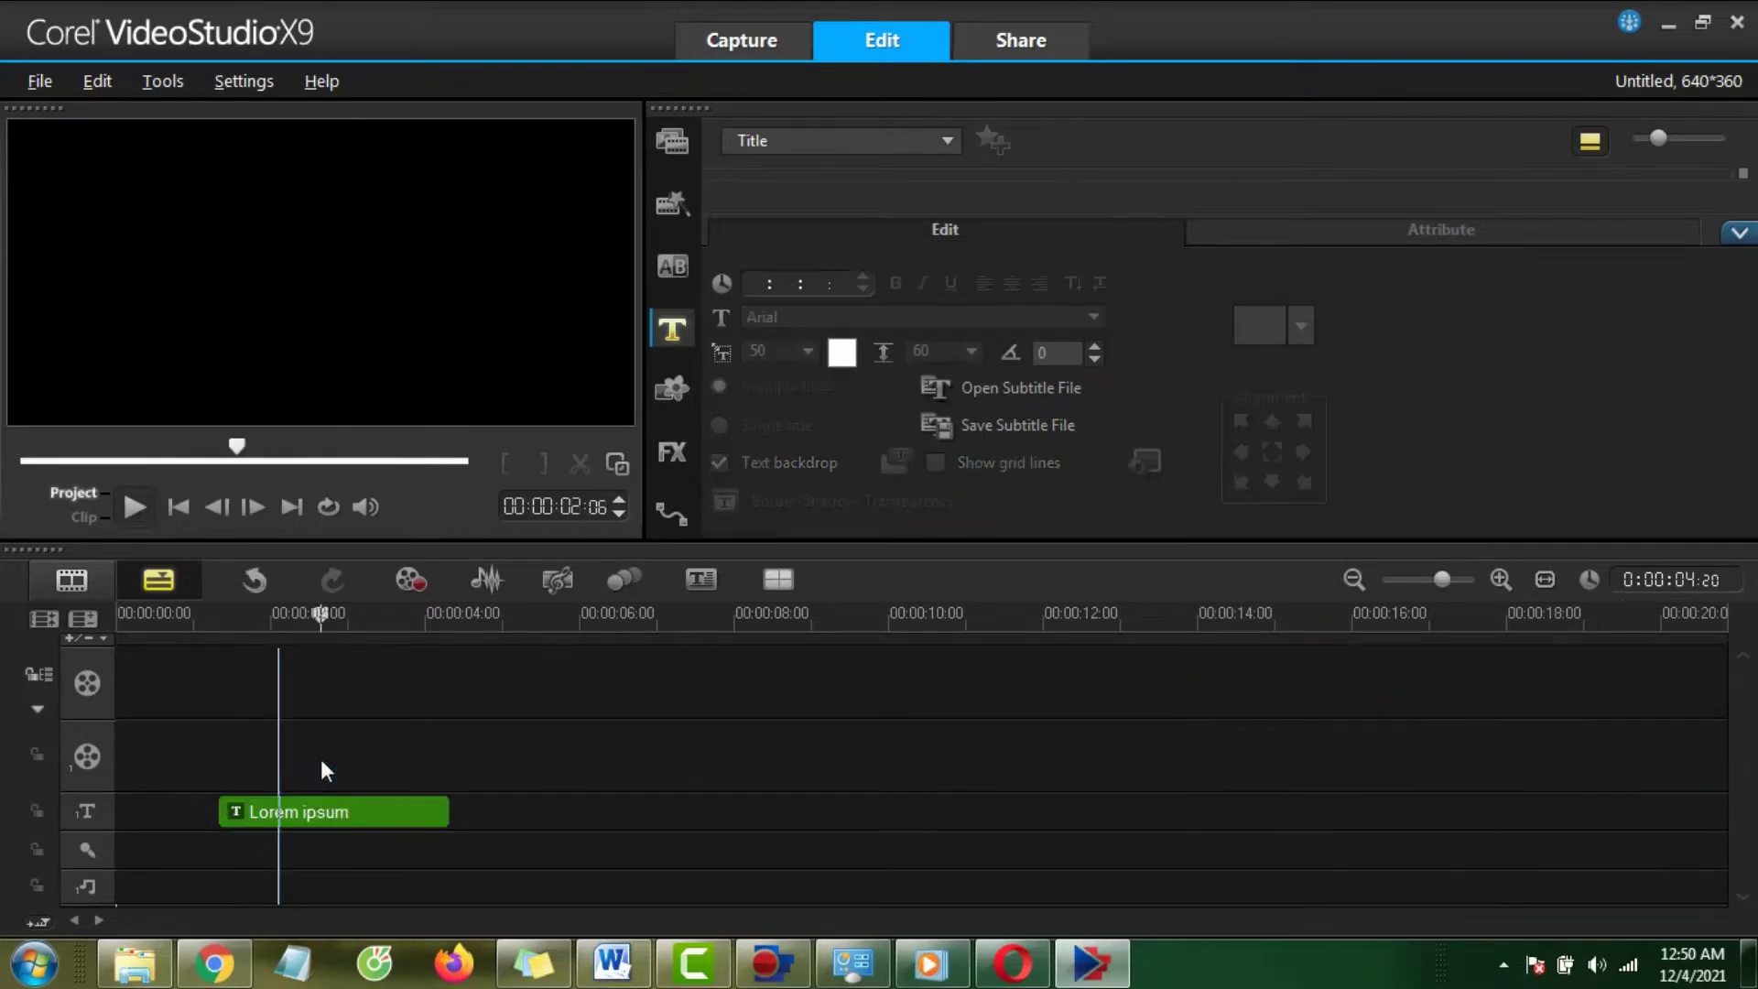
Set UniKey's character table to TCVN3 (ABC) in its control panel and close the panel.
left_click(34, 964)
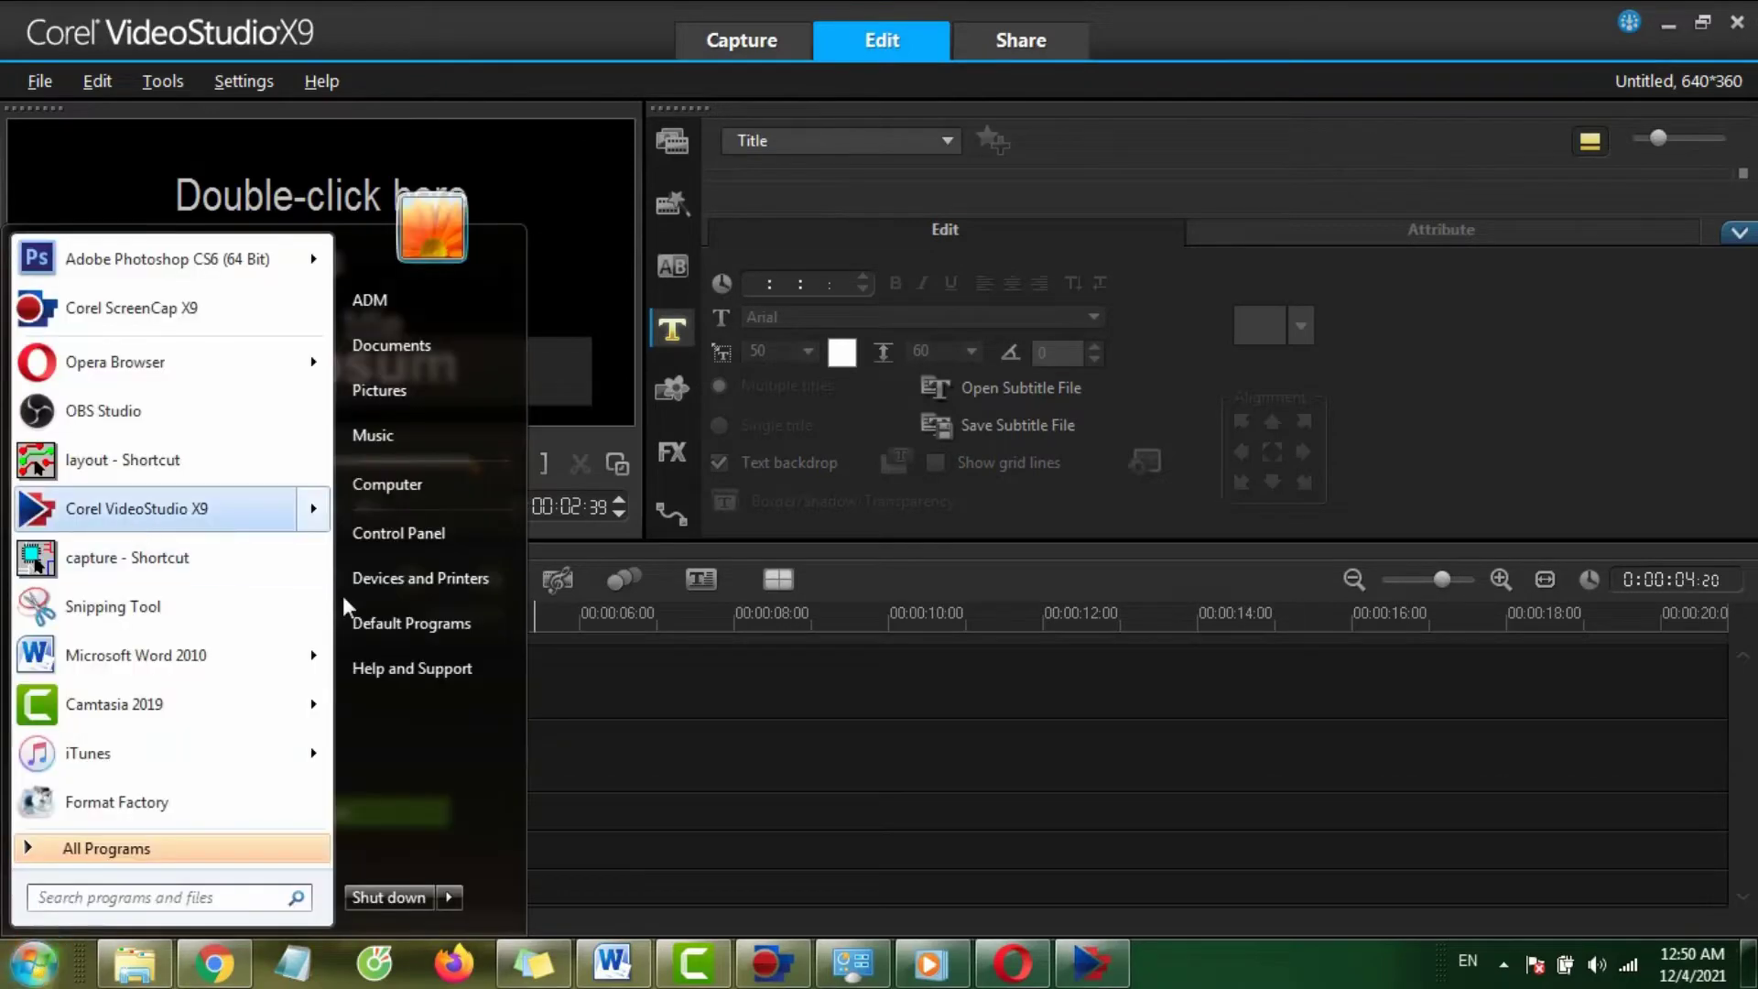
left_click(758, 794)
left_click(1505, 964)
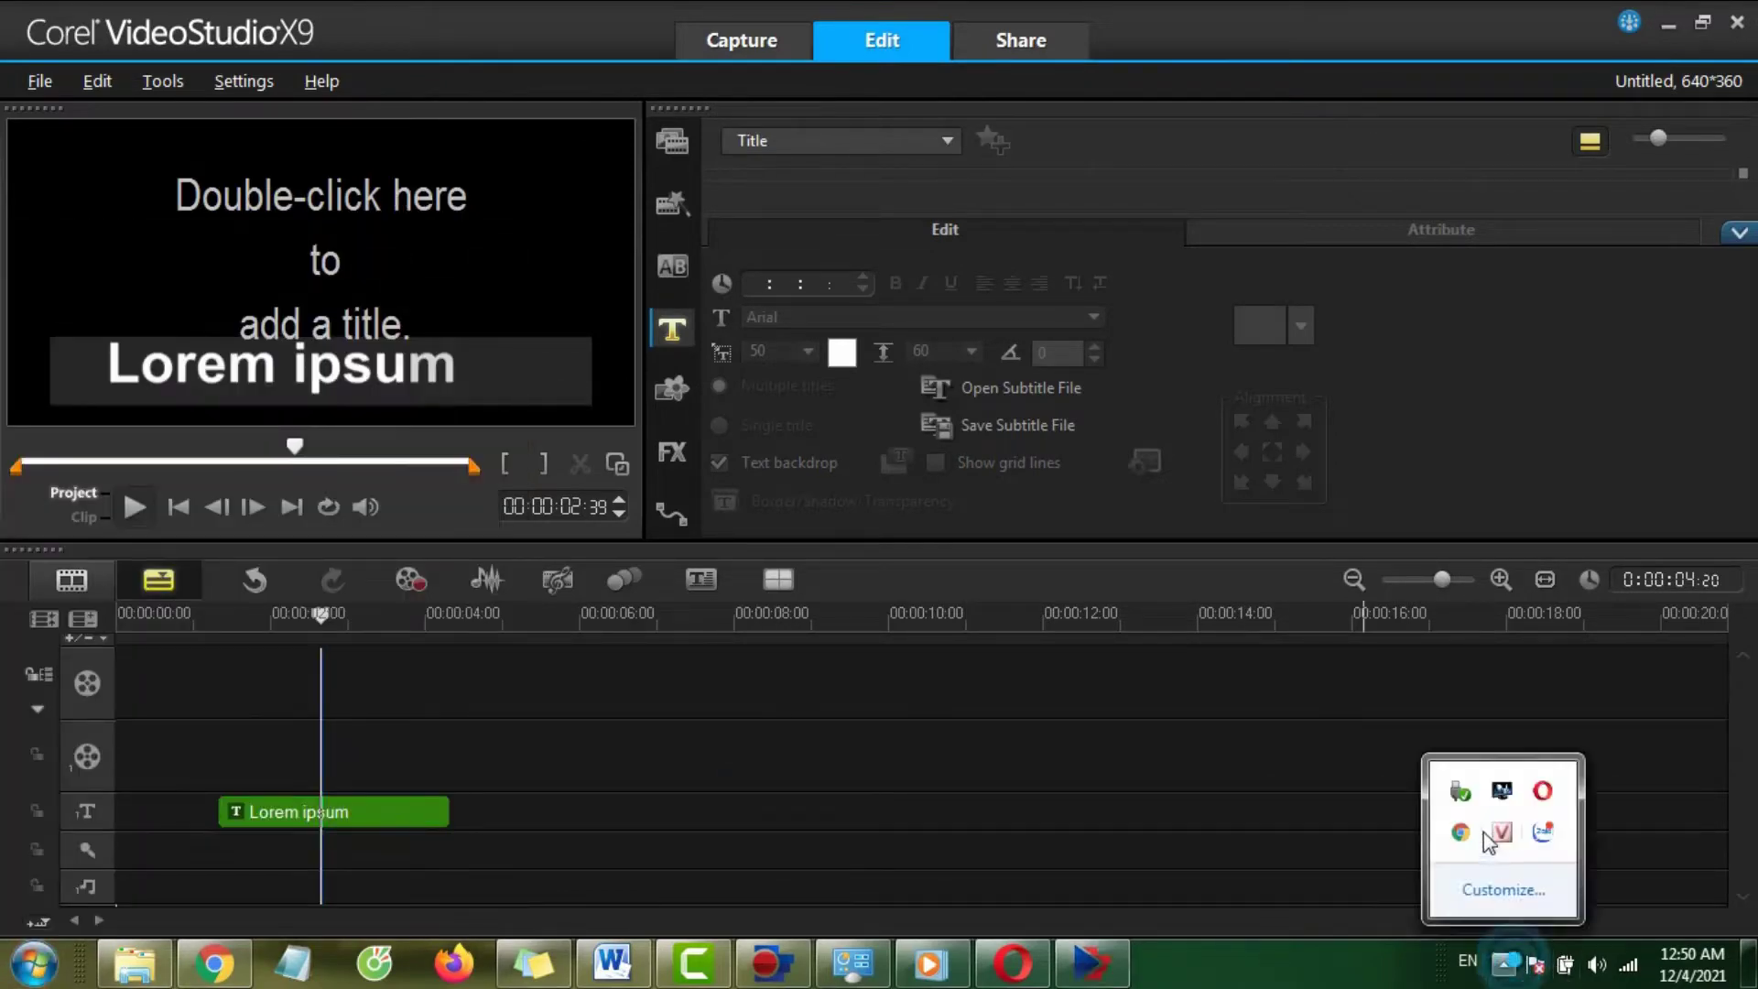
double_click(1502, 831)
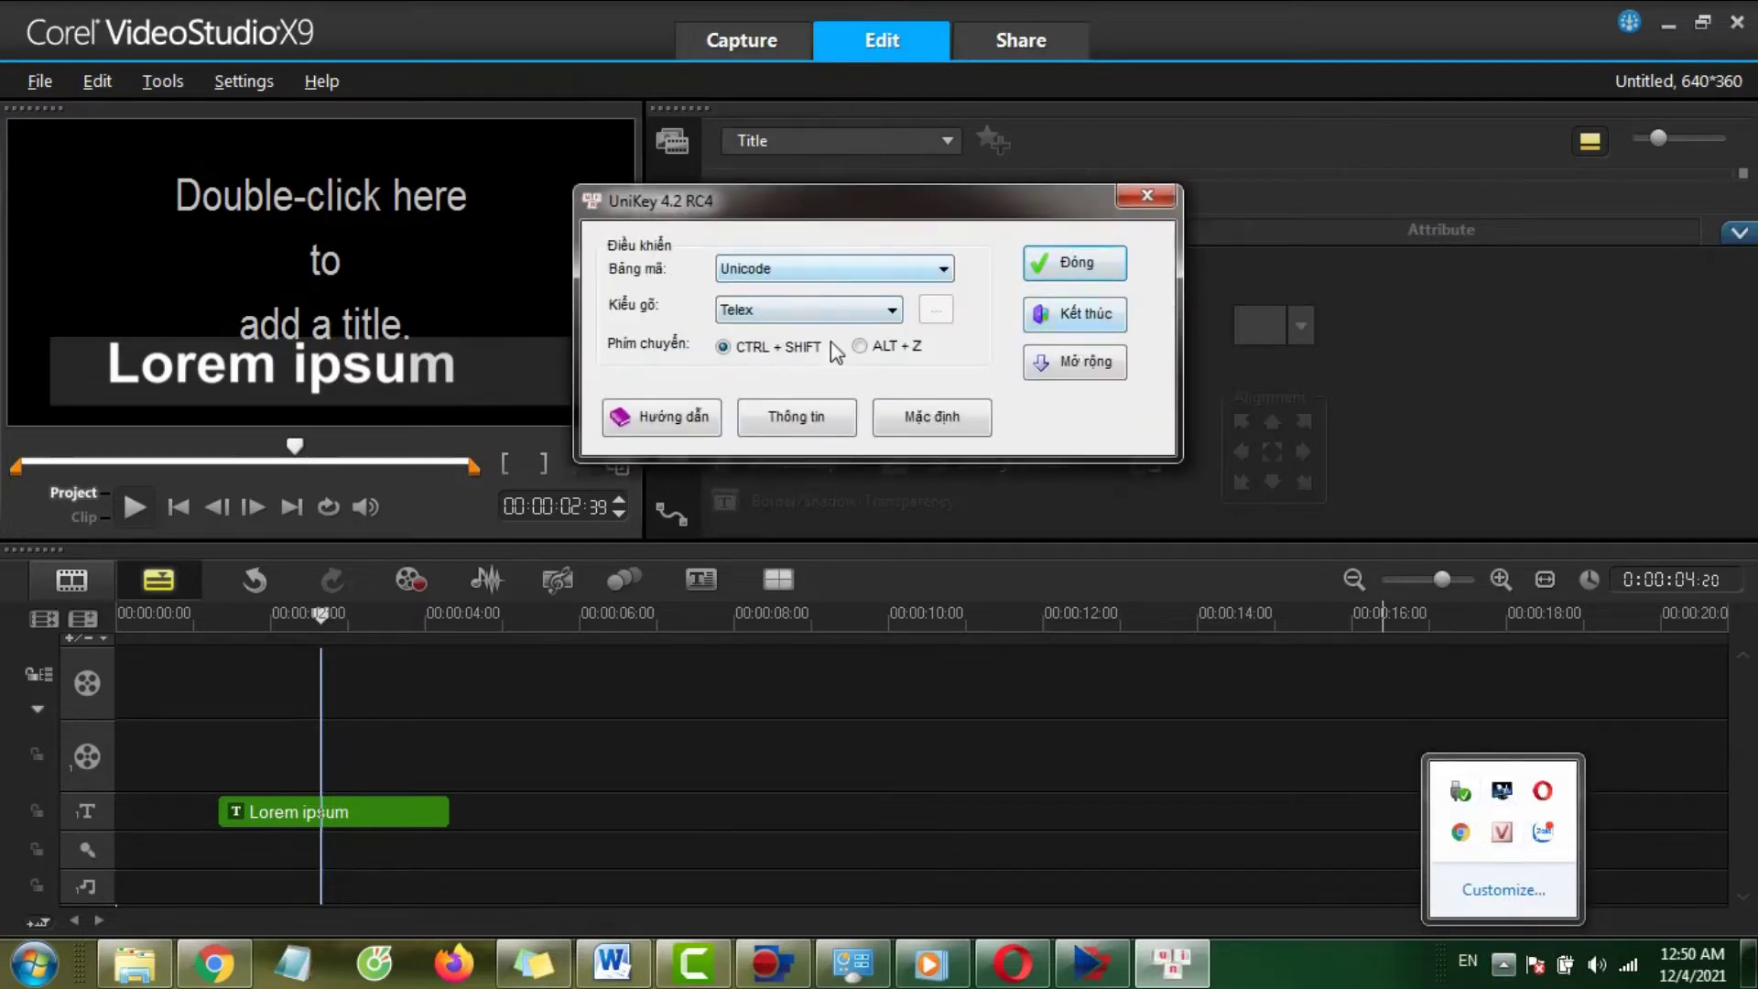
left_click(820, 267)
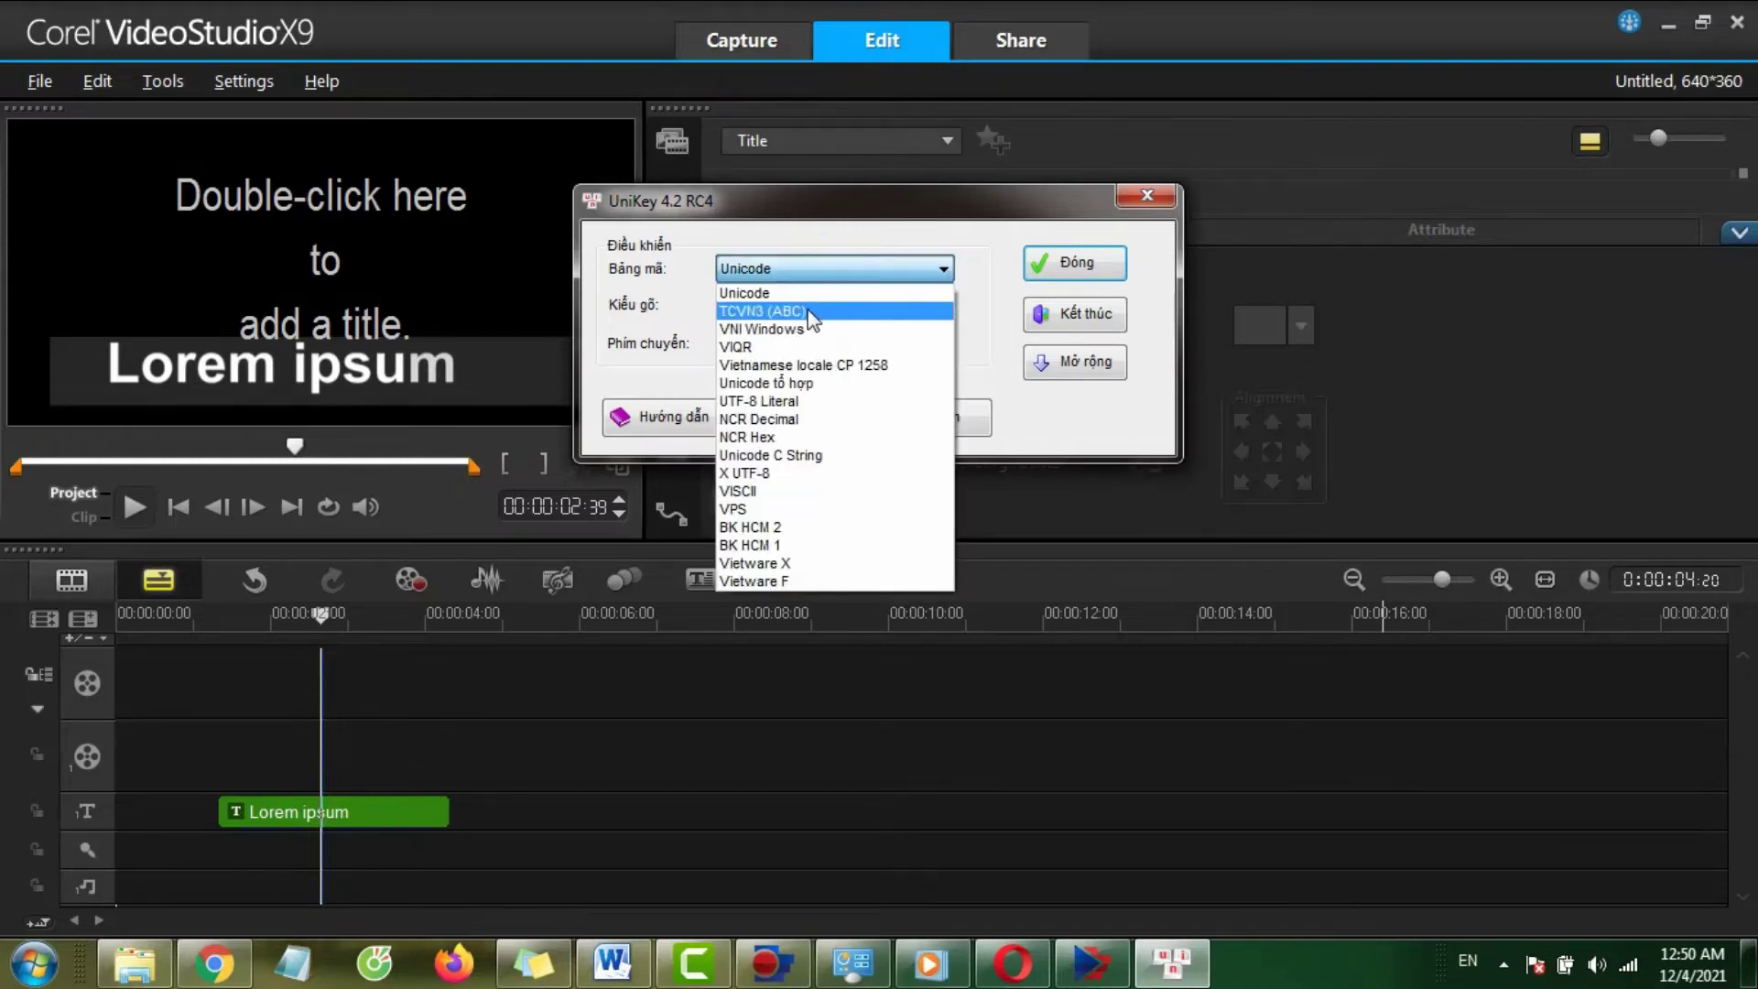
left_click(808, 312)
left_click(1073, 264)
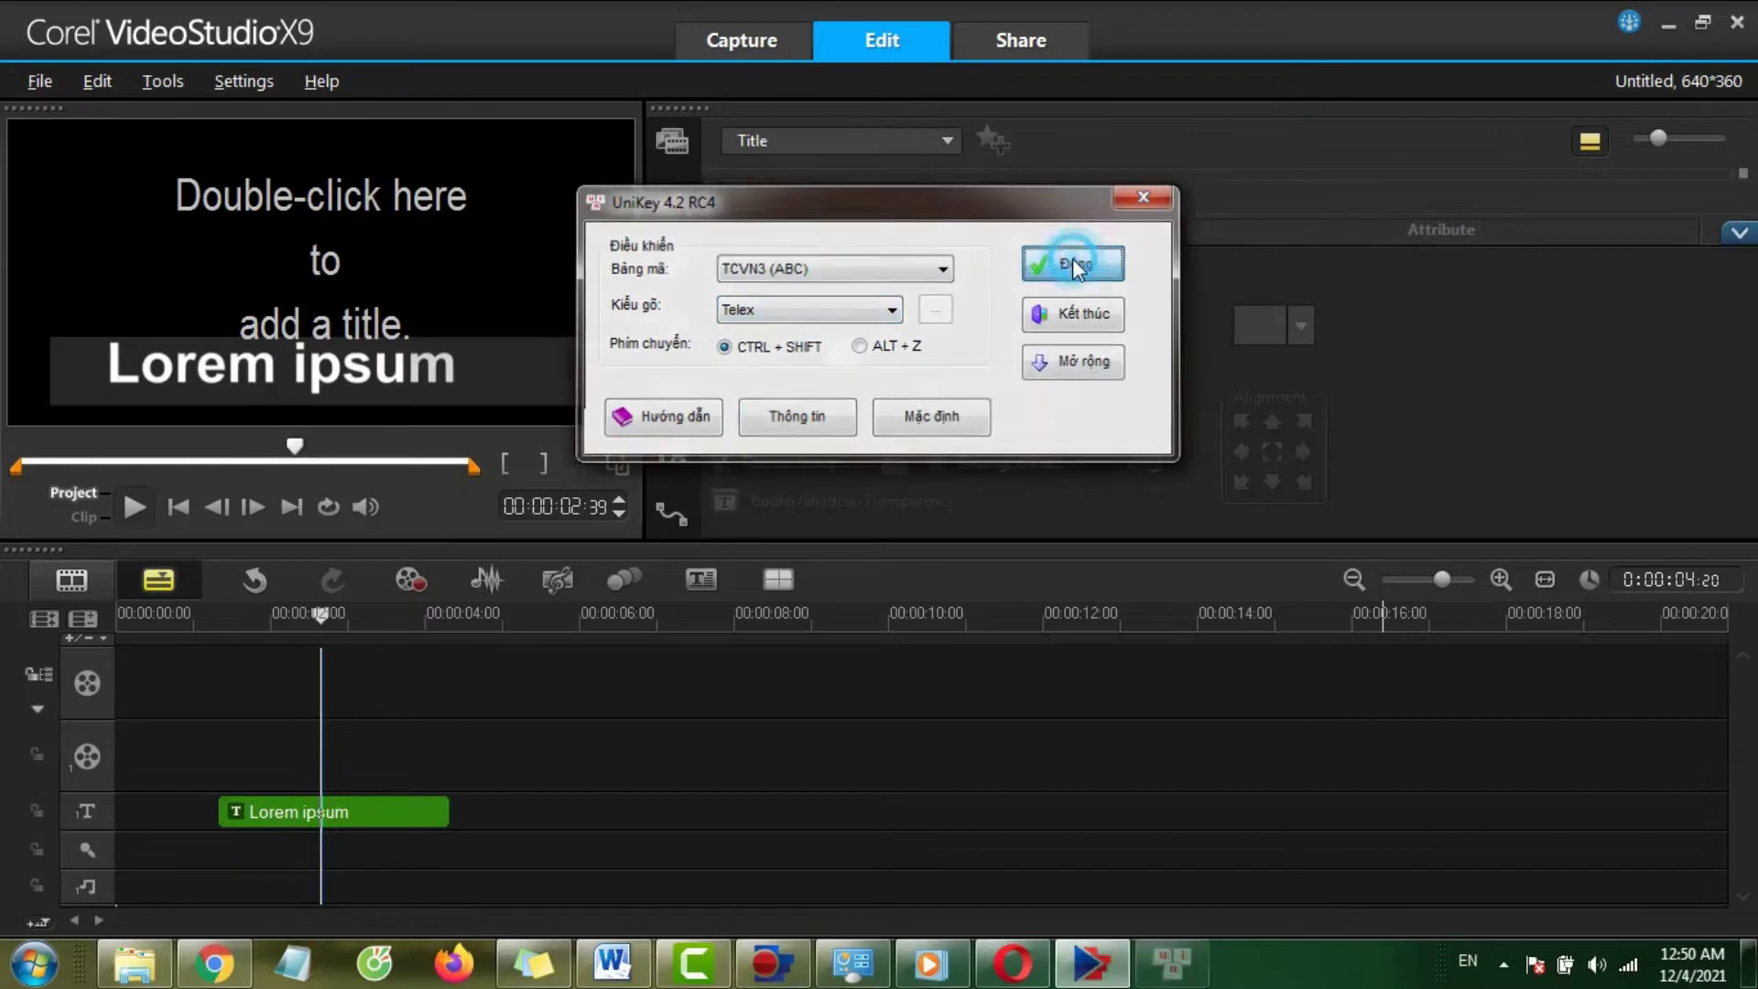
left_click(329, 811)
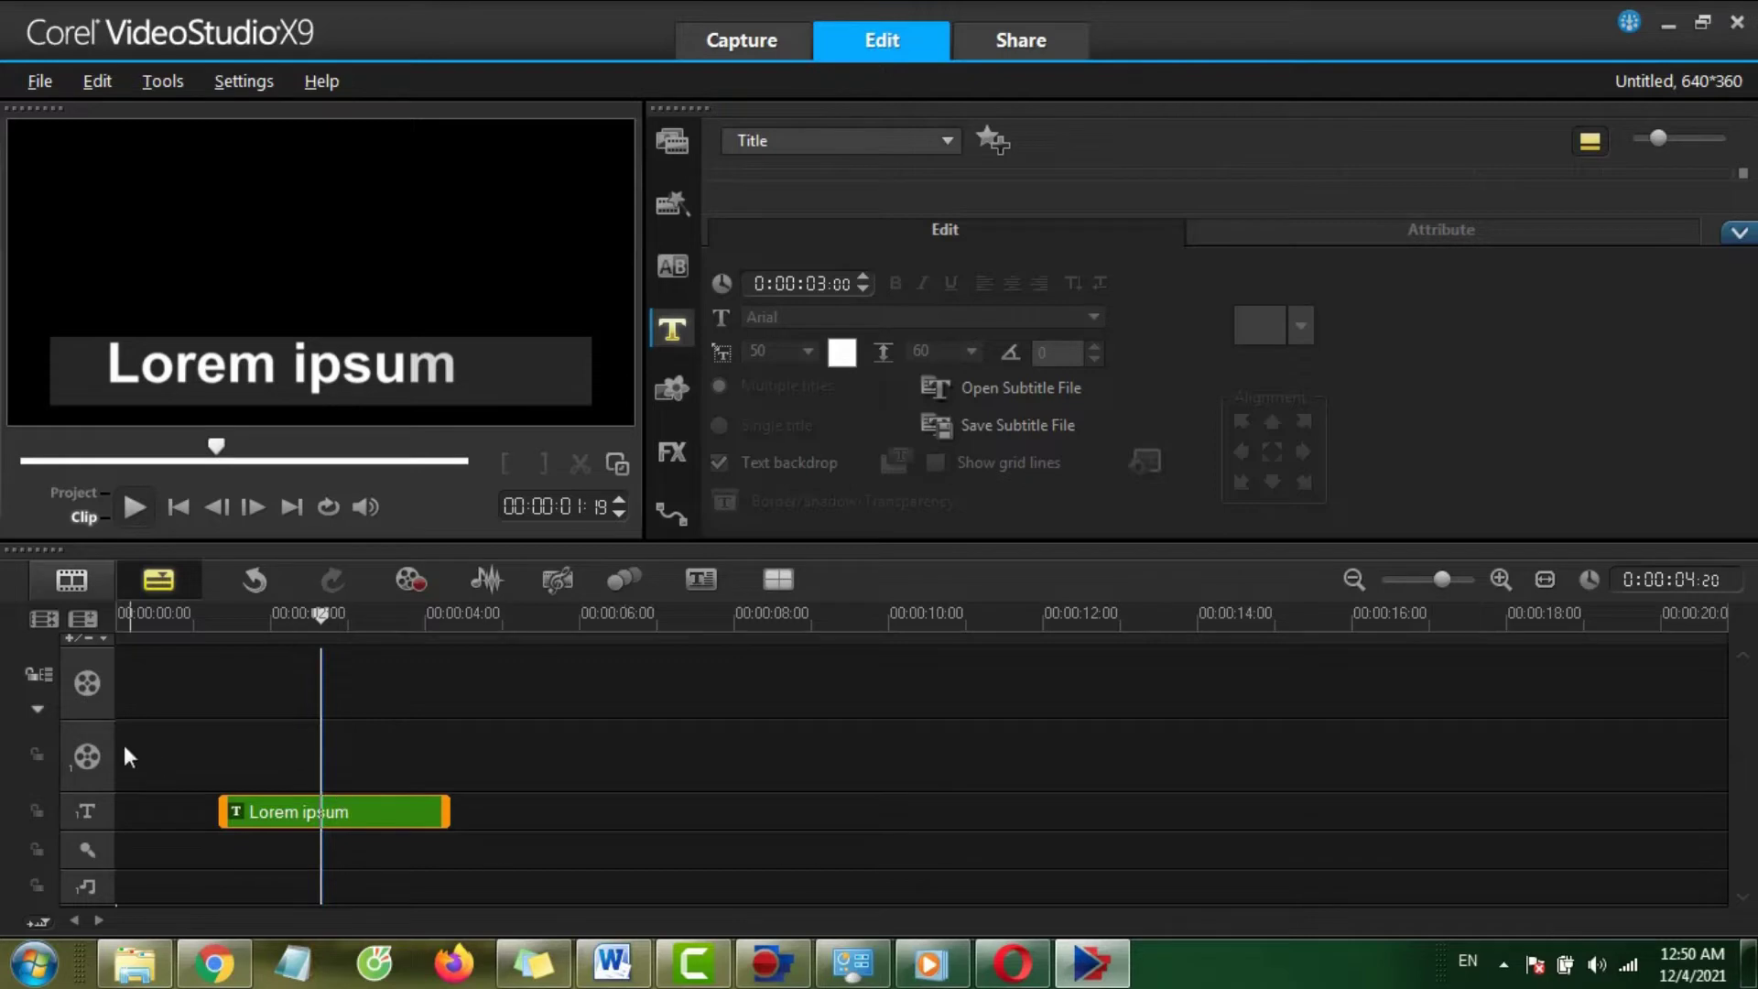
left_click(344, 767)
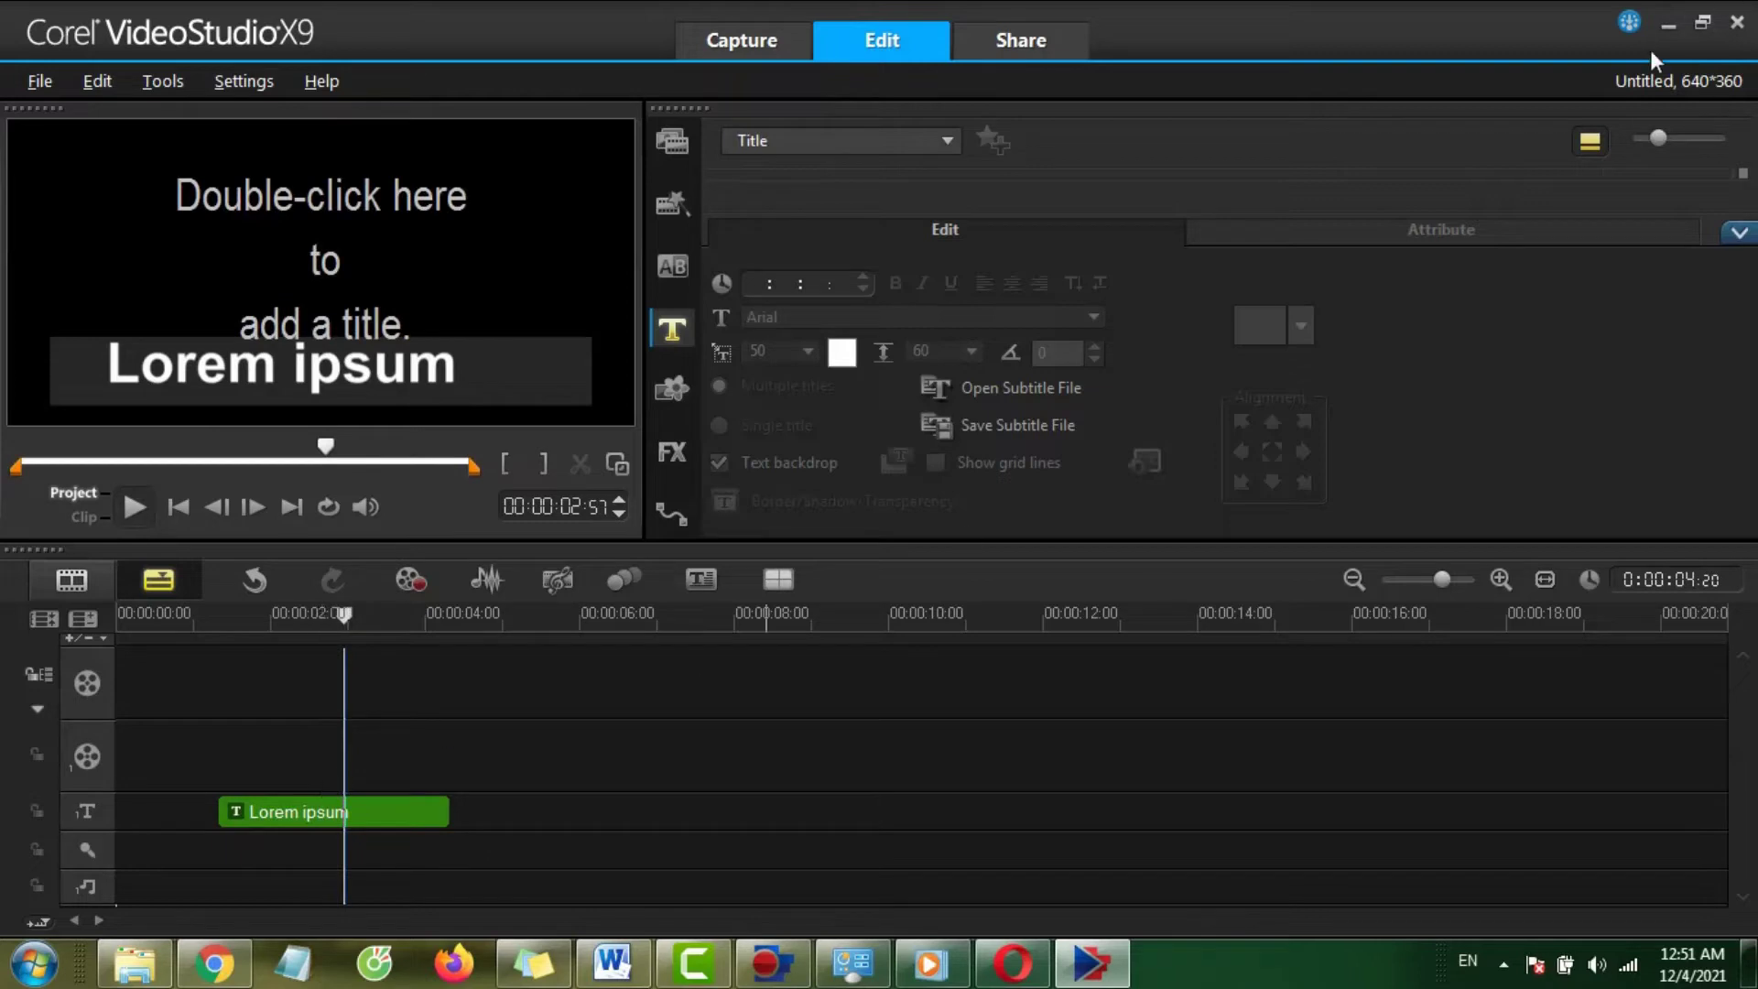
Switch to Opera and request the download of Font ABC.rar from its Google Drive page.
left_click(213, 966)
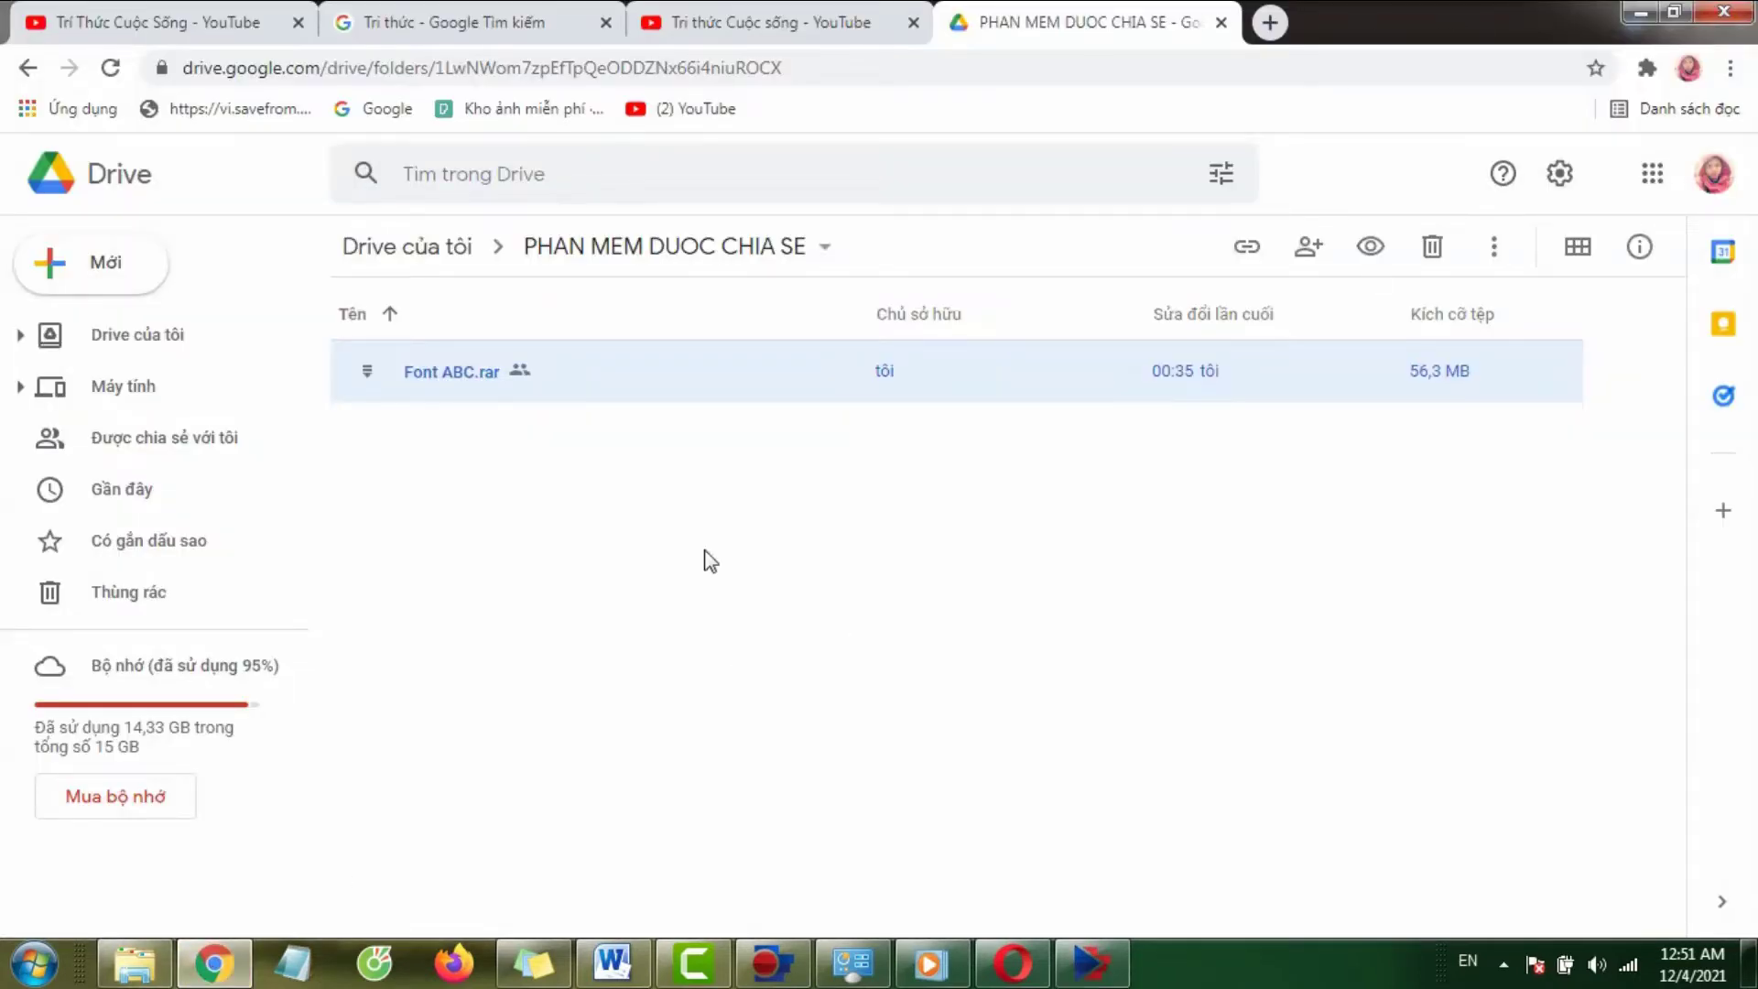
left_click(1640, 11)
left_click(1013, 963)
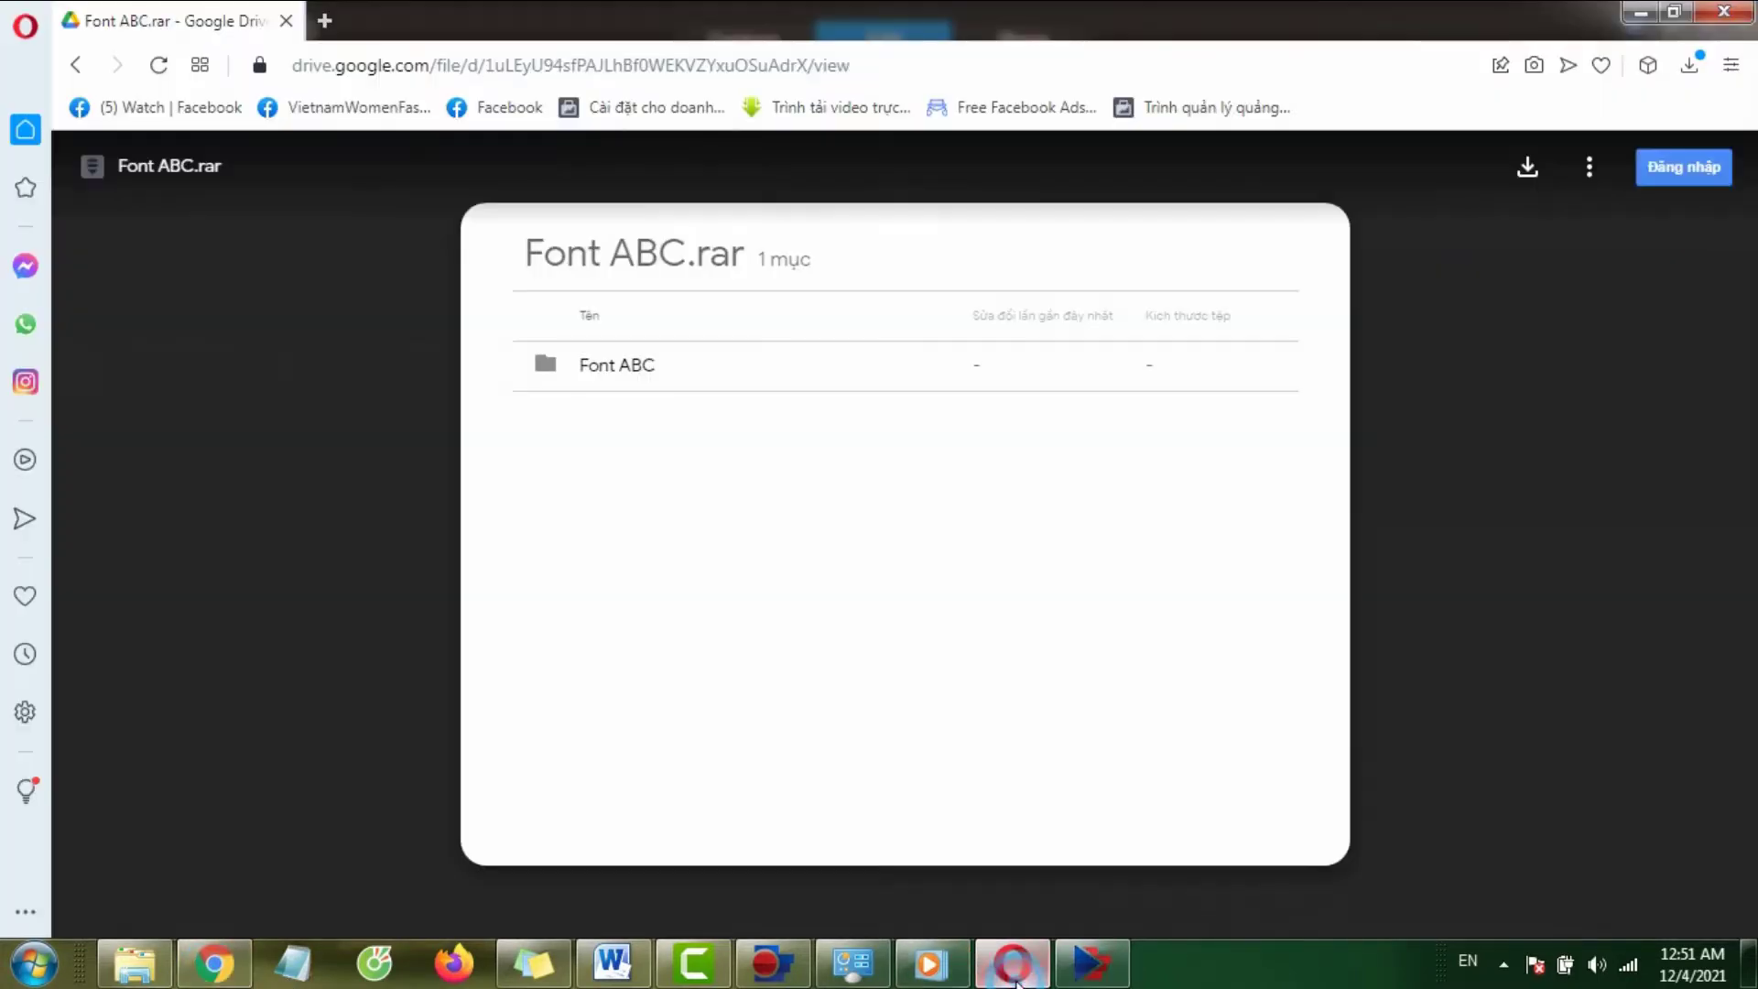
left_click(874, 66)
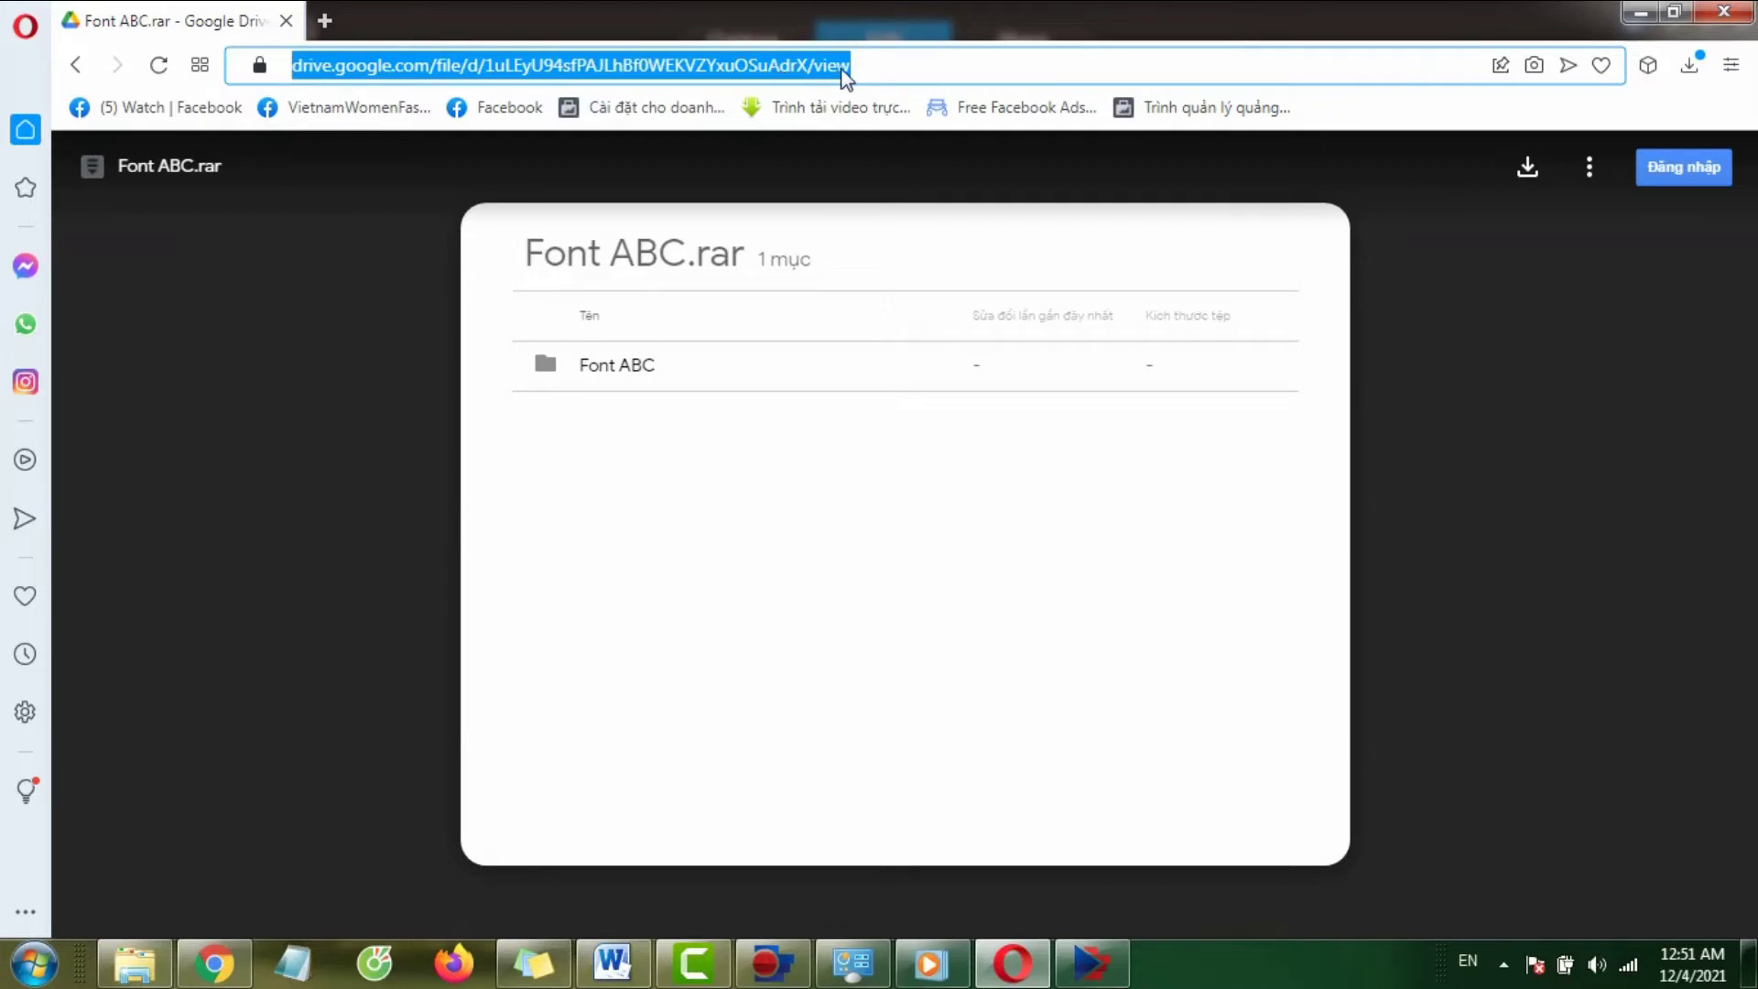
left_click(644, 366)
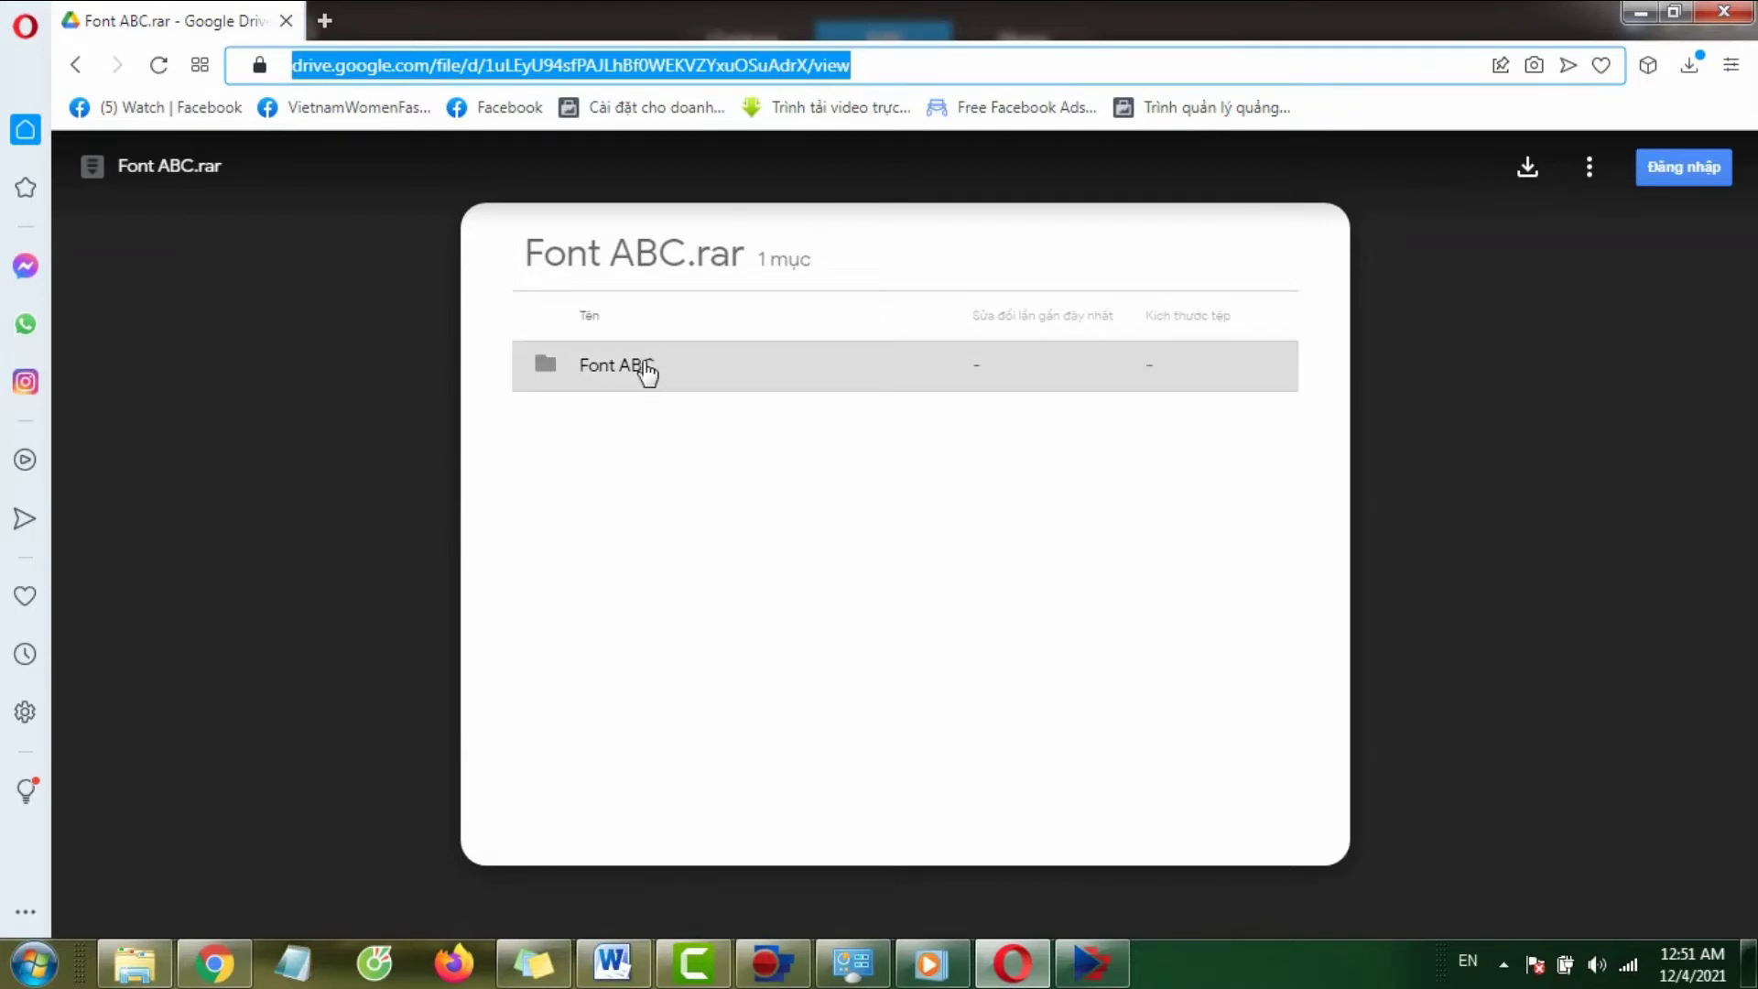
left_click(1526, 168)
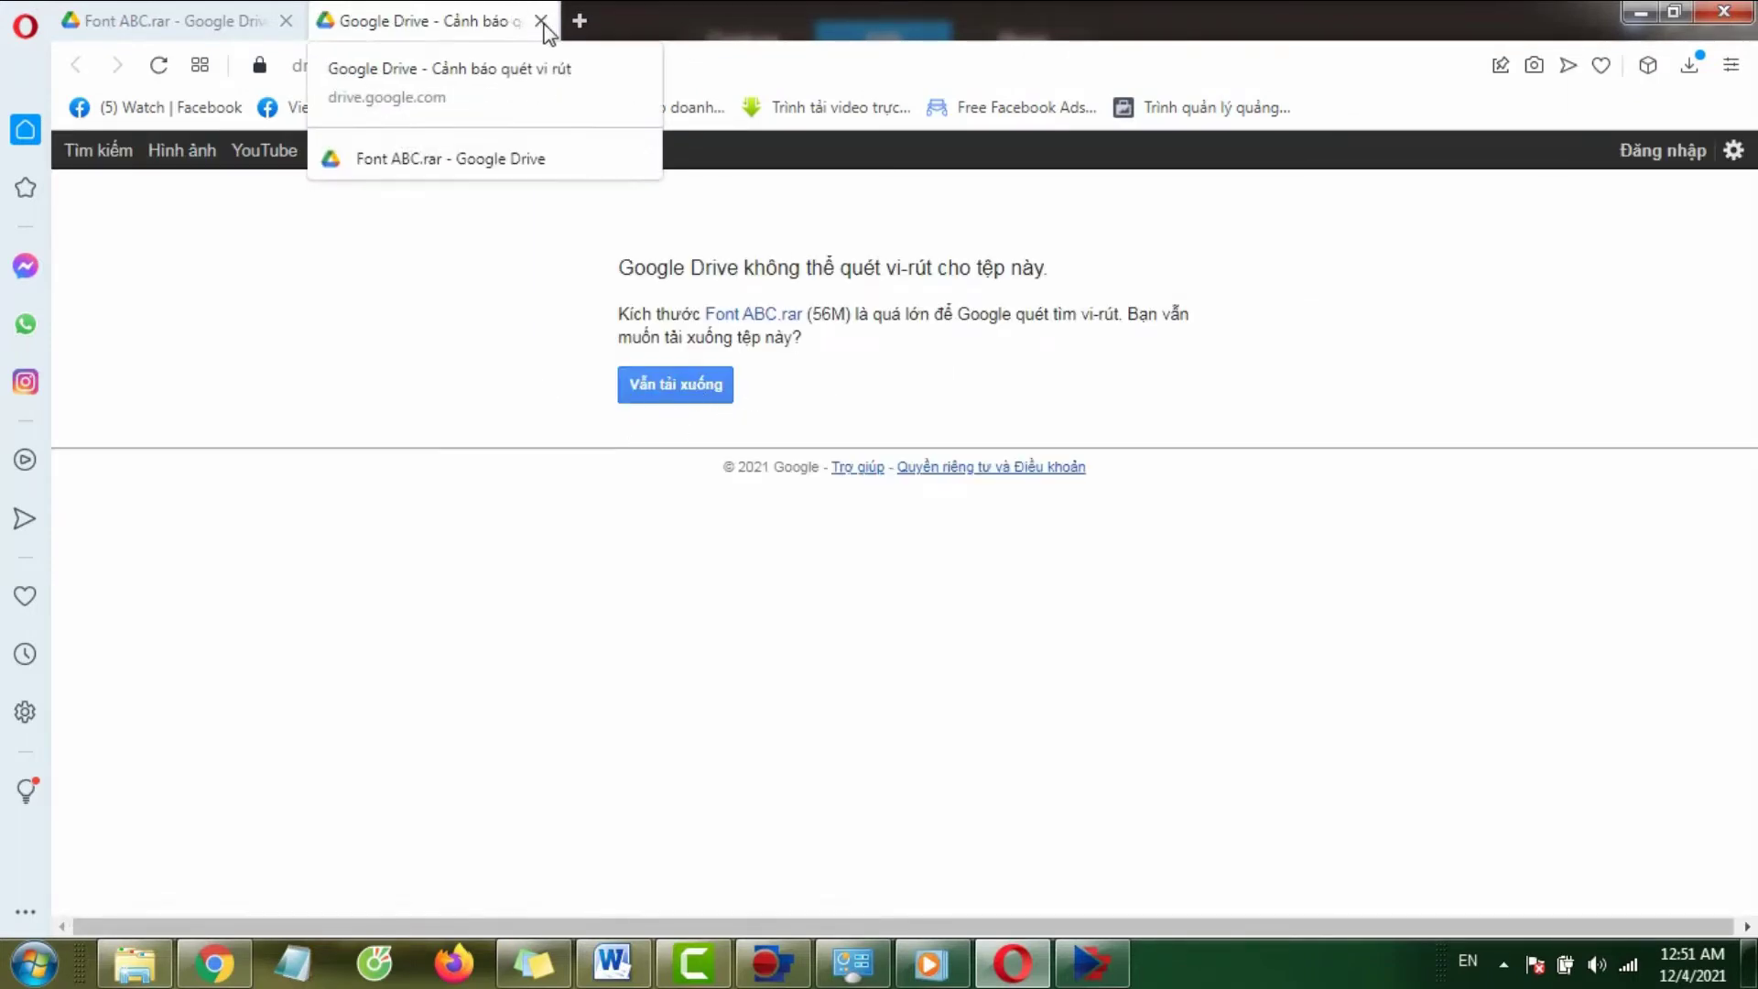
Switch to Windows Explorer and open the extracted Font ABC folder inside phan mem on drive PHAN MEM CHINH (A:).
left_click(135, 963)
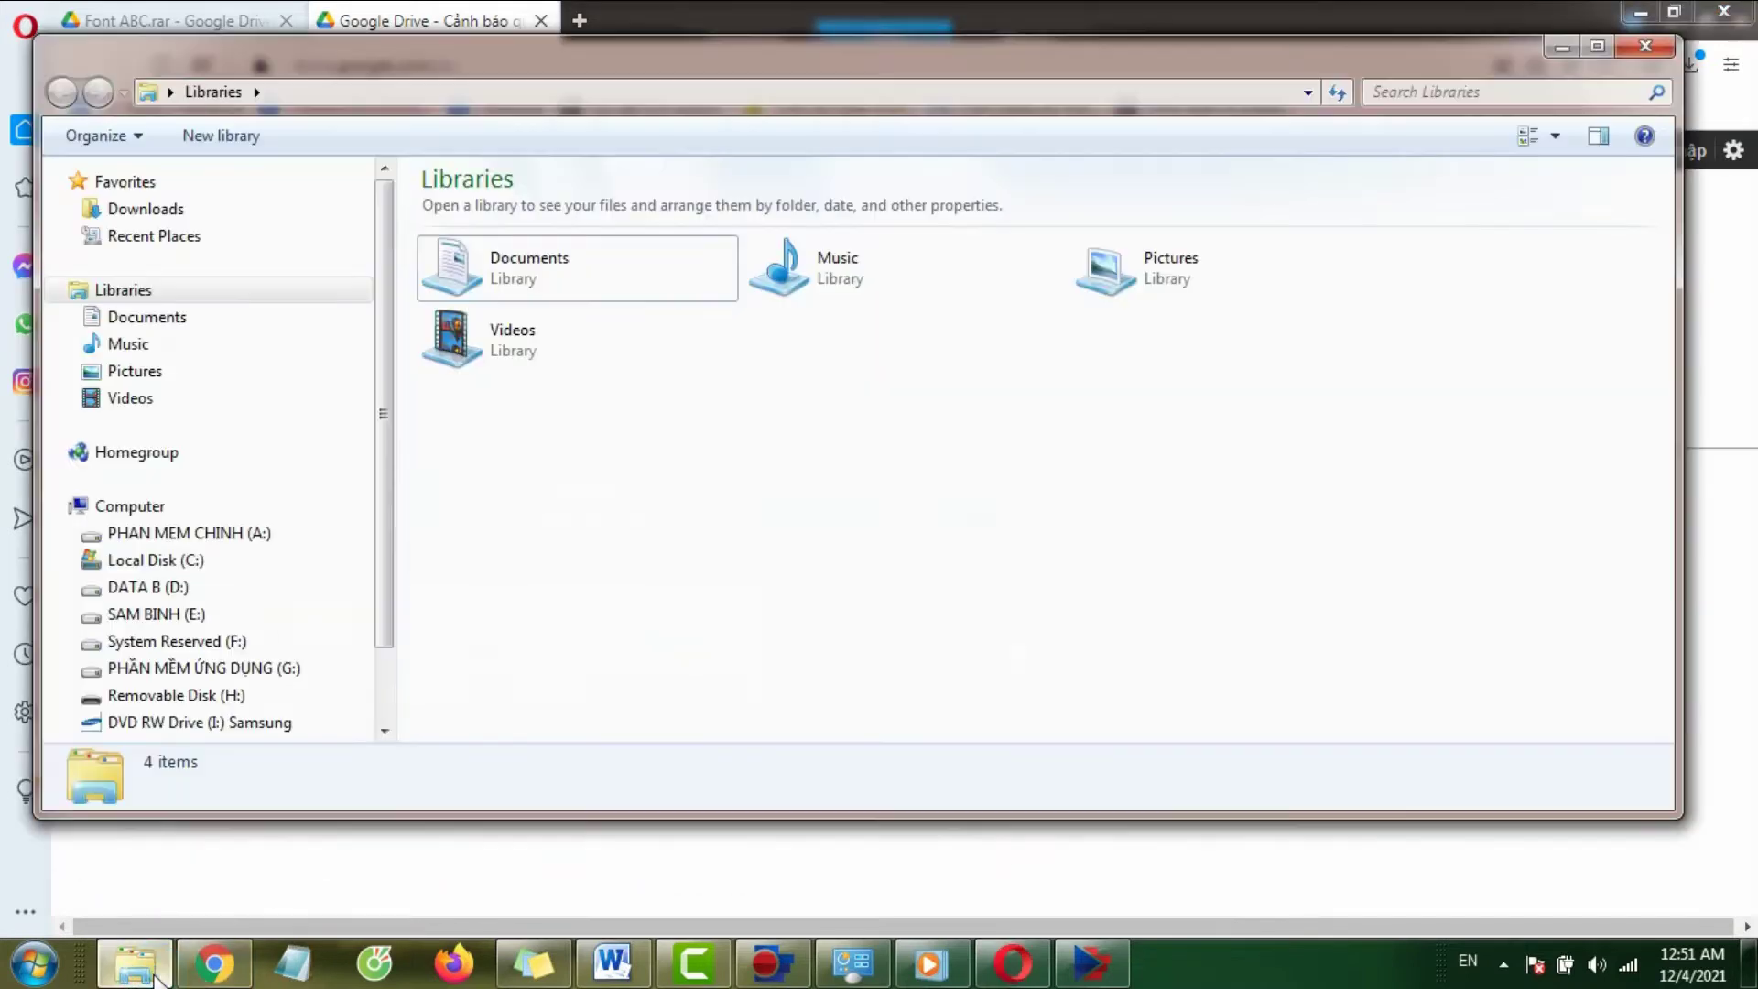
left_click(188, 535)
left_click(497, 211)
double_click(497, 210)
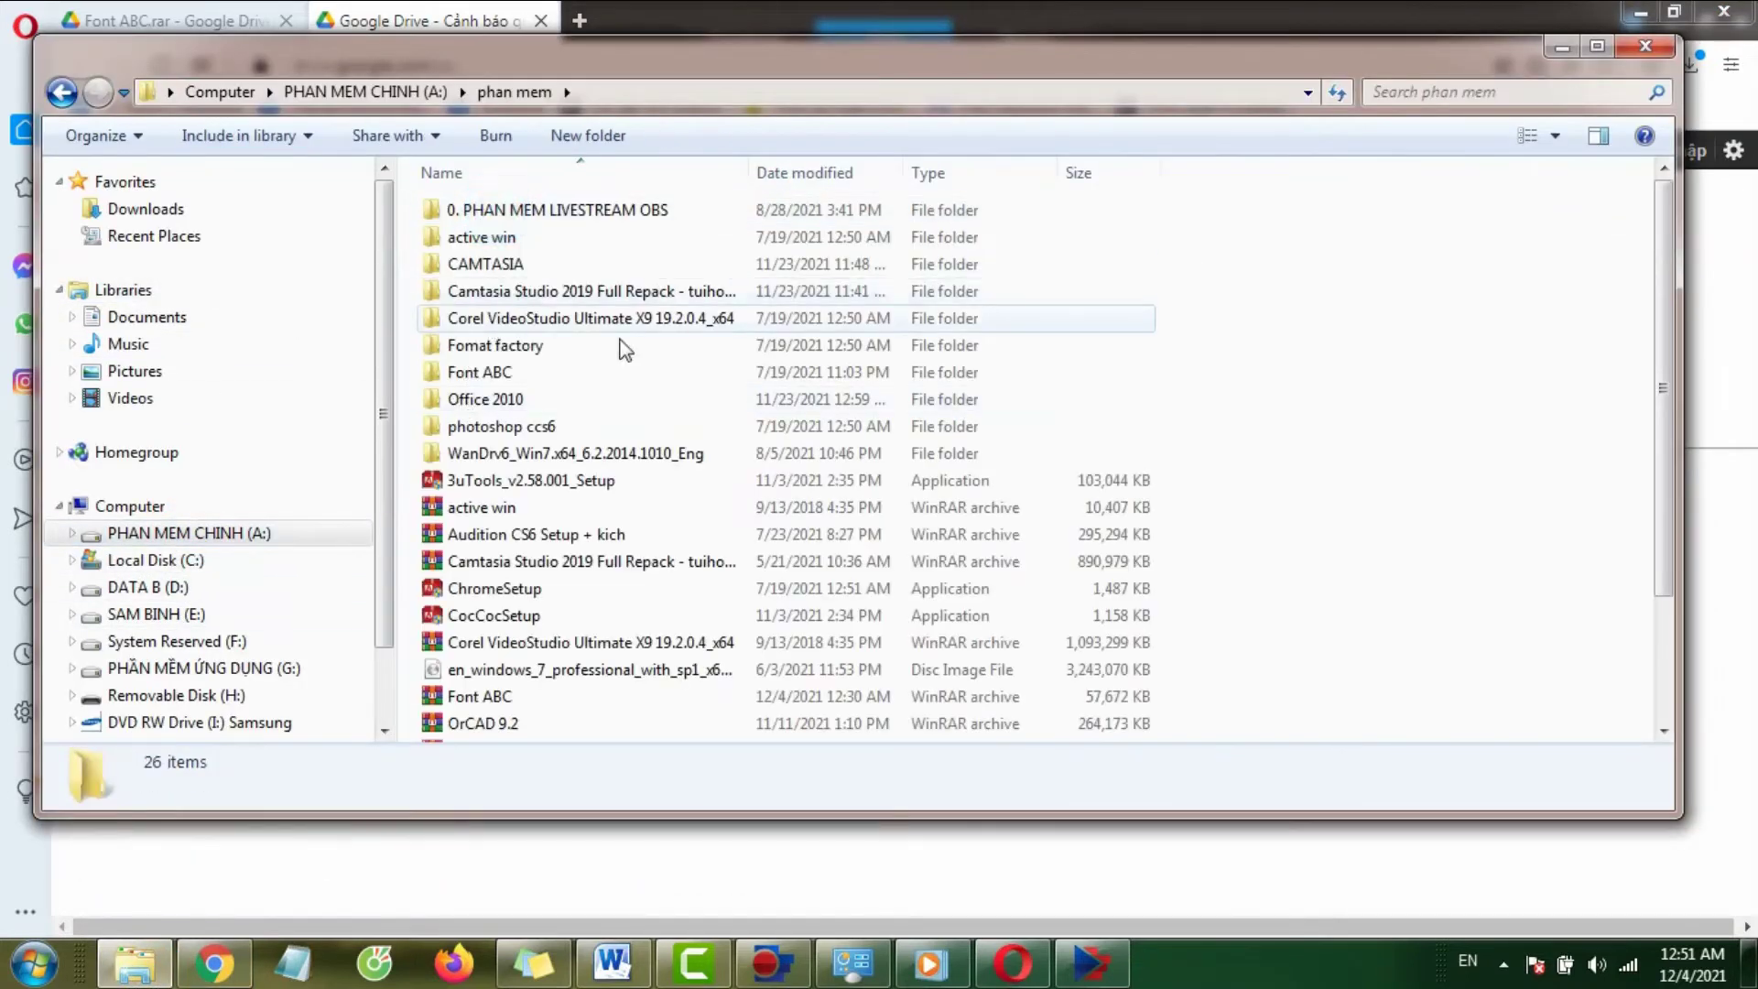
left_click(502, 377)
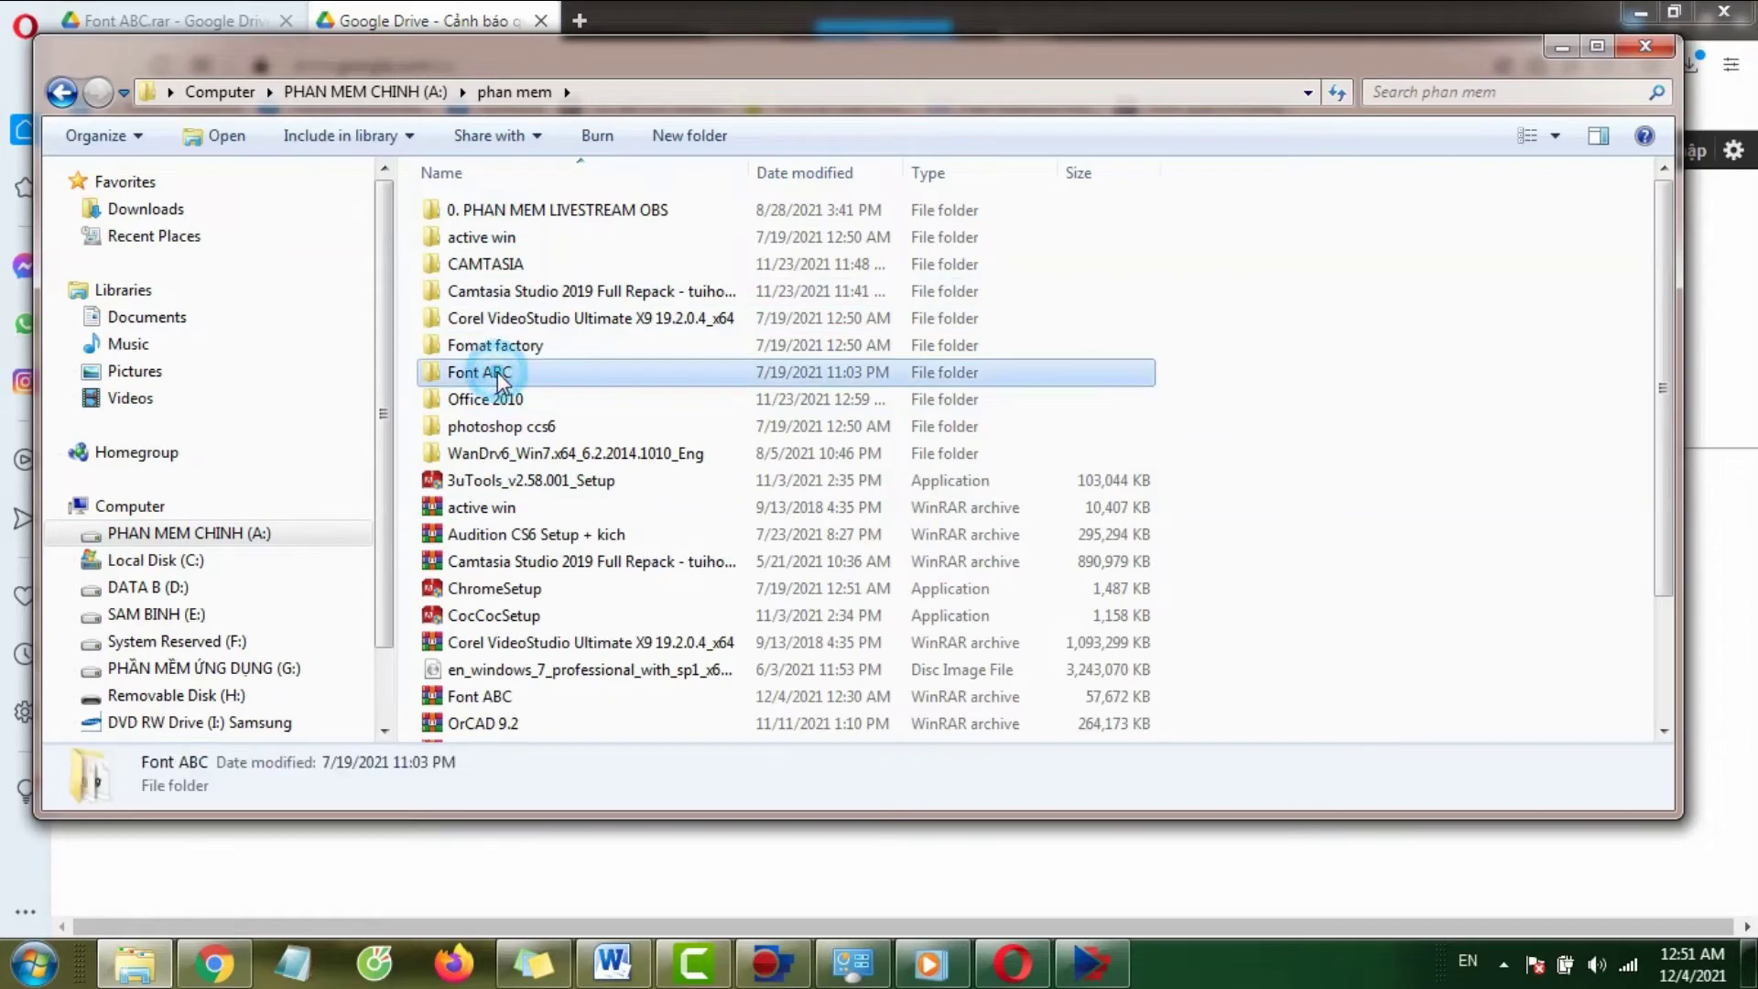
left_click(507, 696)
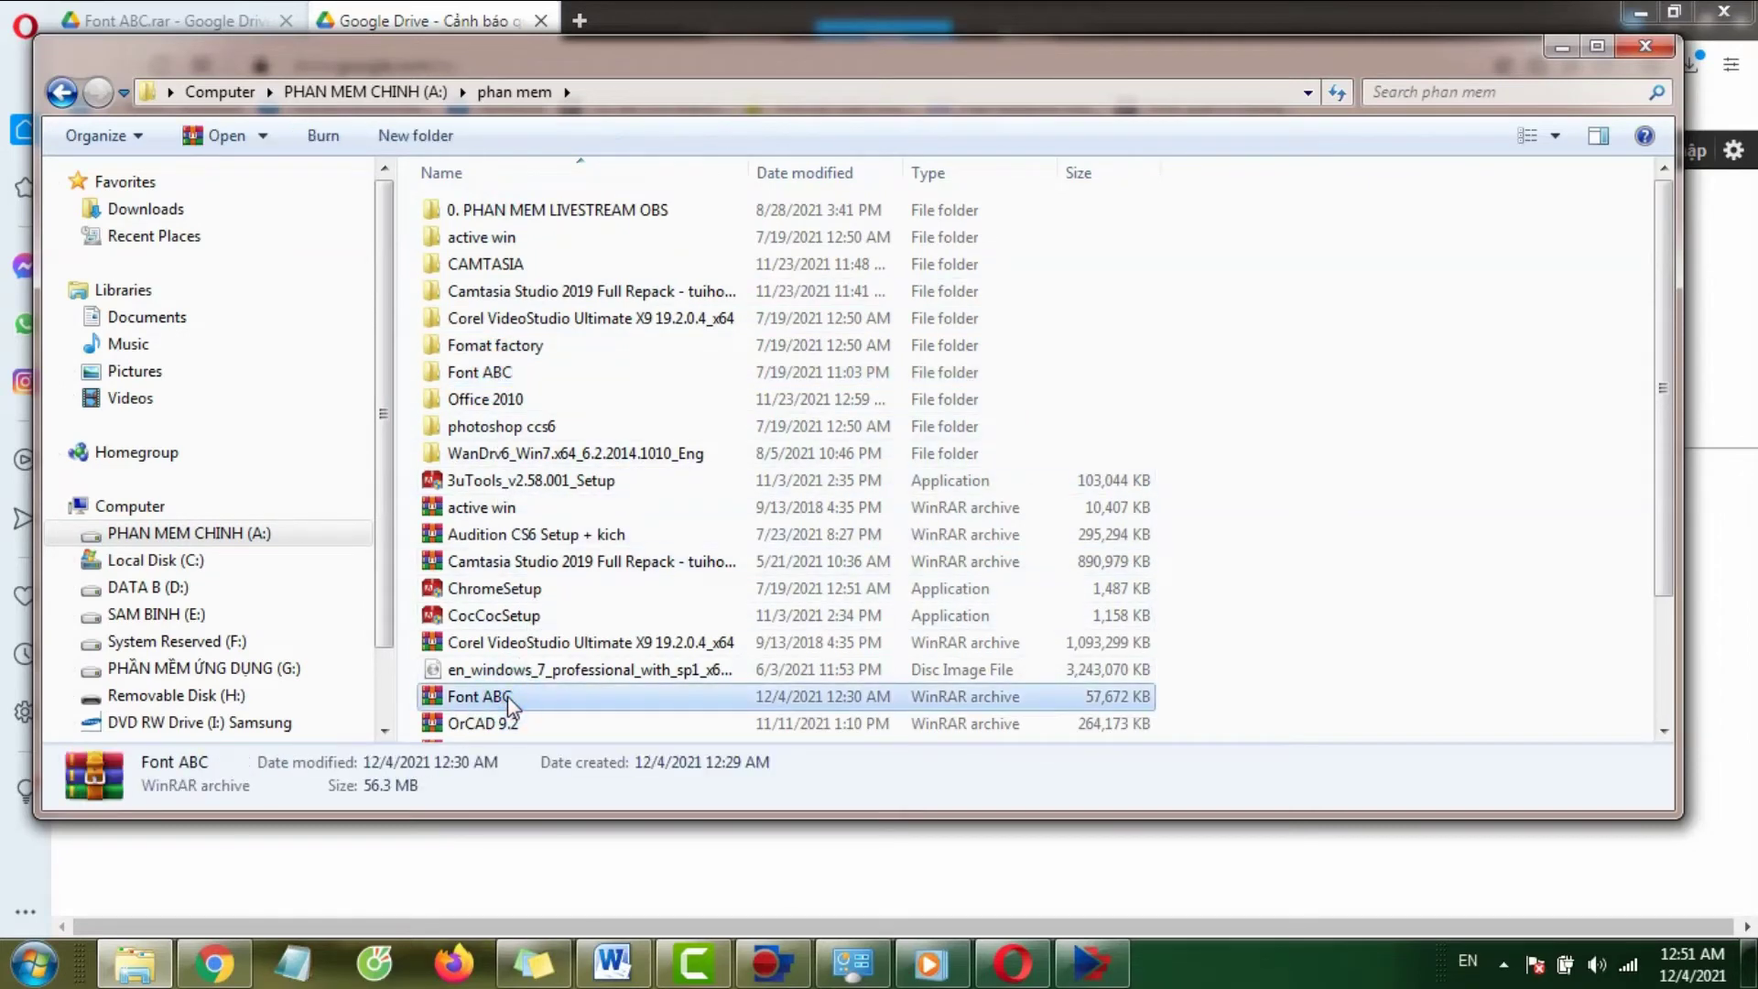
left_click(490, 373)
double_click(491, 373)
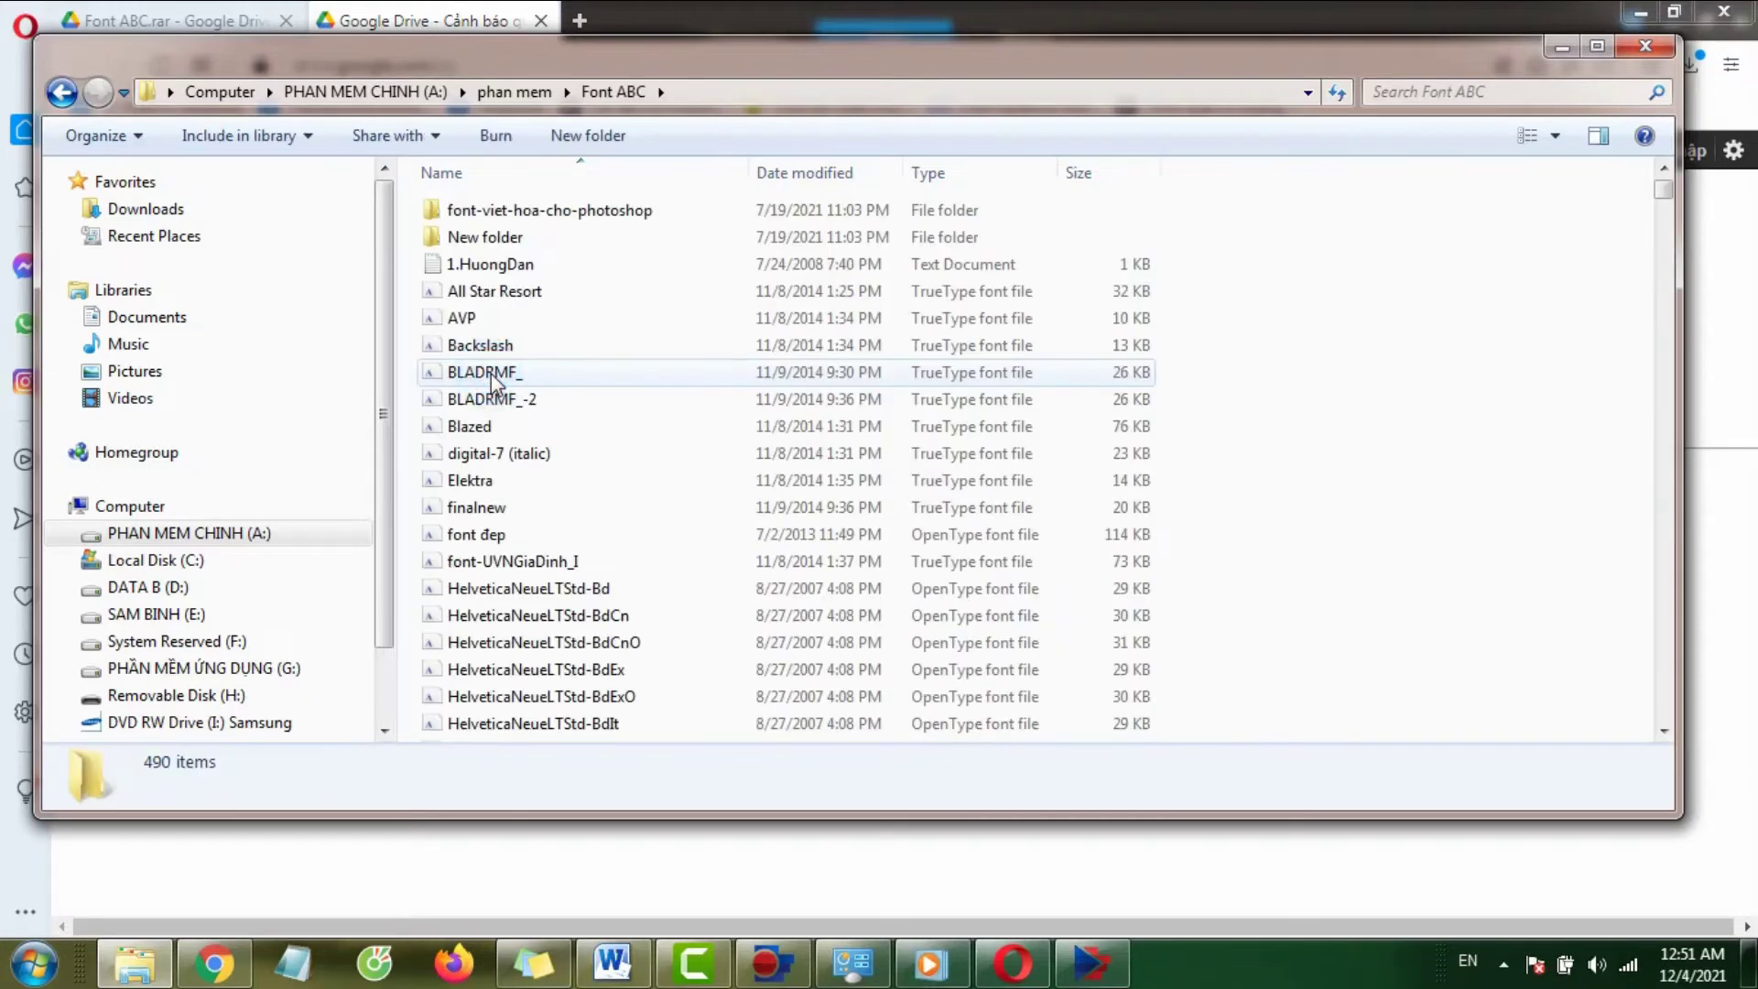
Select all font files from All Star Resort through Youngblood in the Font ABC folder and copy them.
left_click(507, 295)
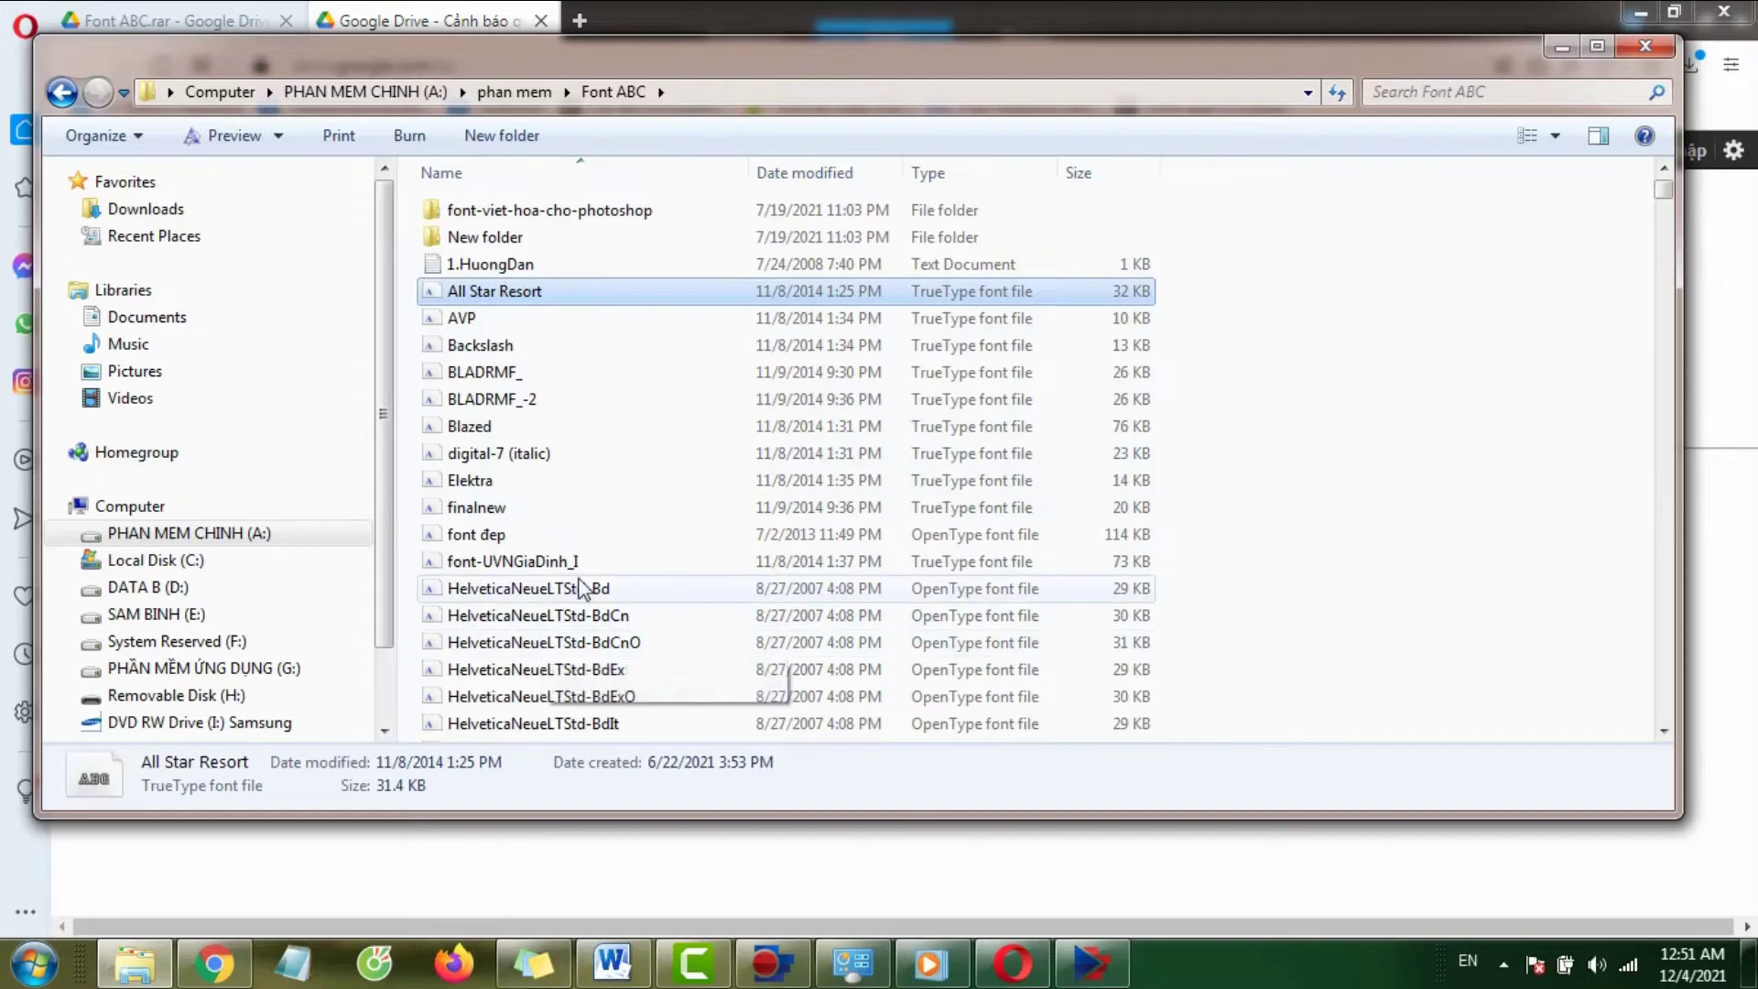
scroll(581, 590, "down", 20)
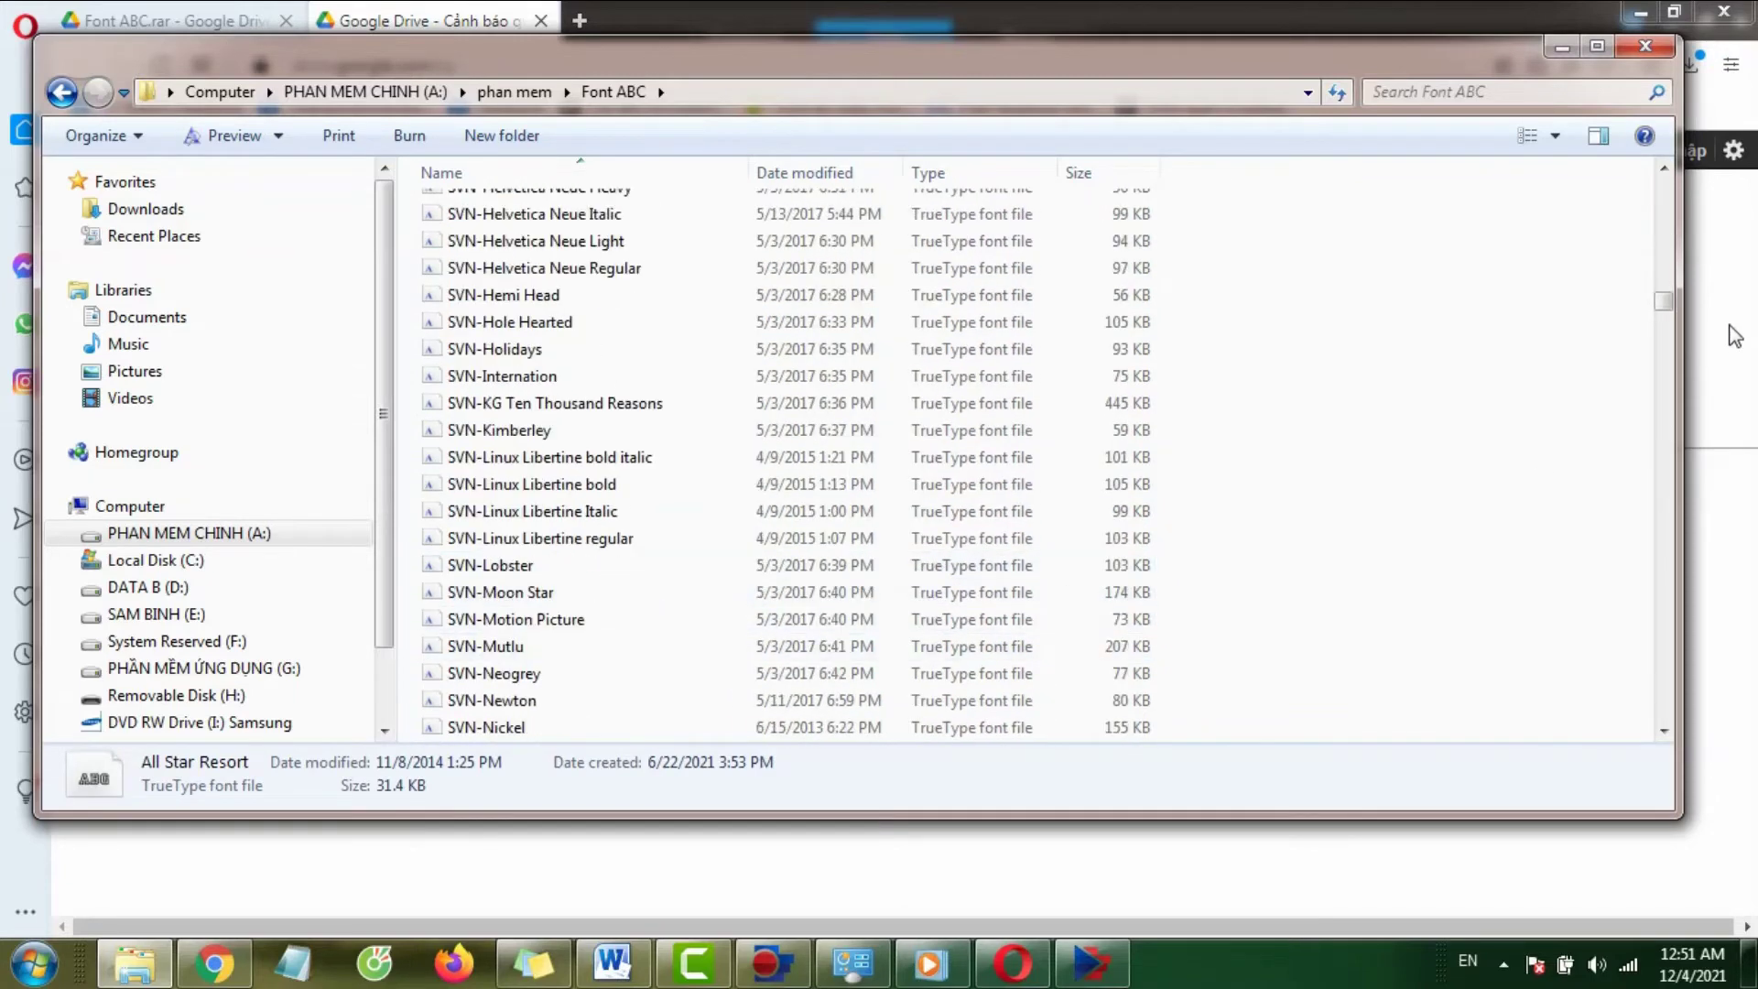
left_click_drag(1664, 300, 1664, 708)
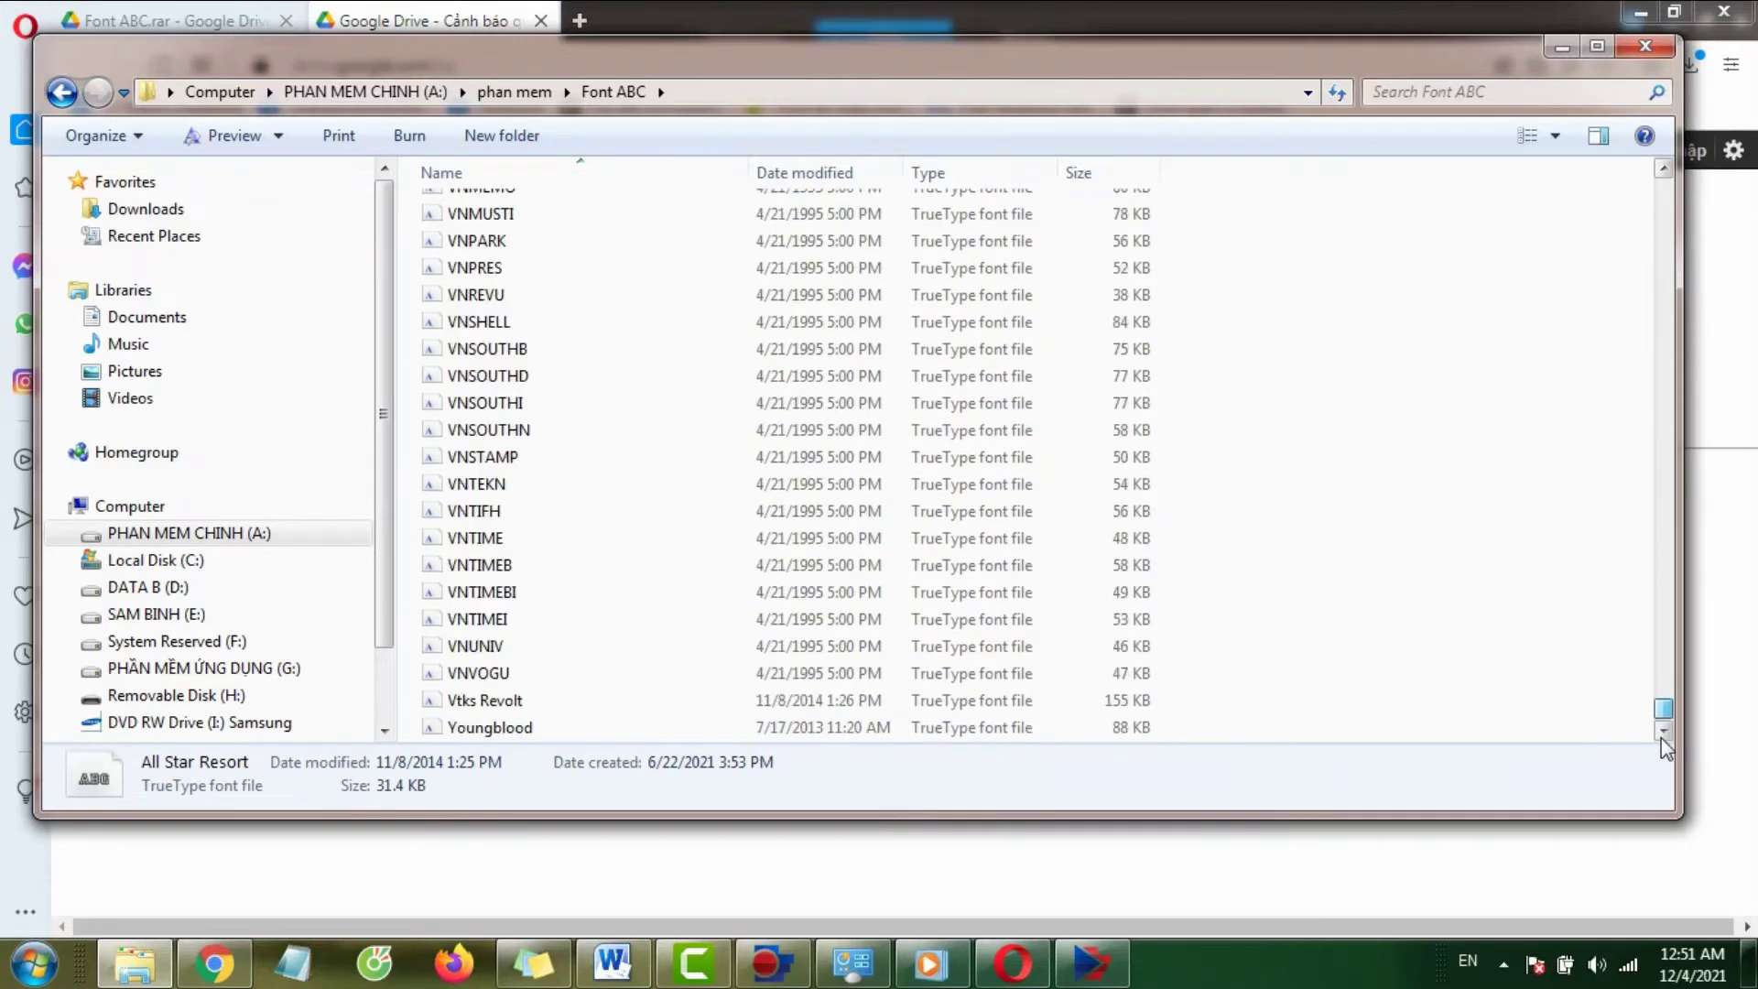
left_click(481, 726, "shift")
right_click(505, 403)
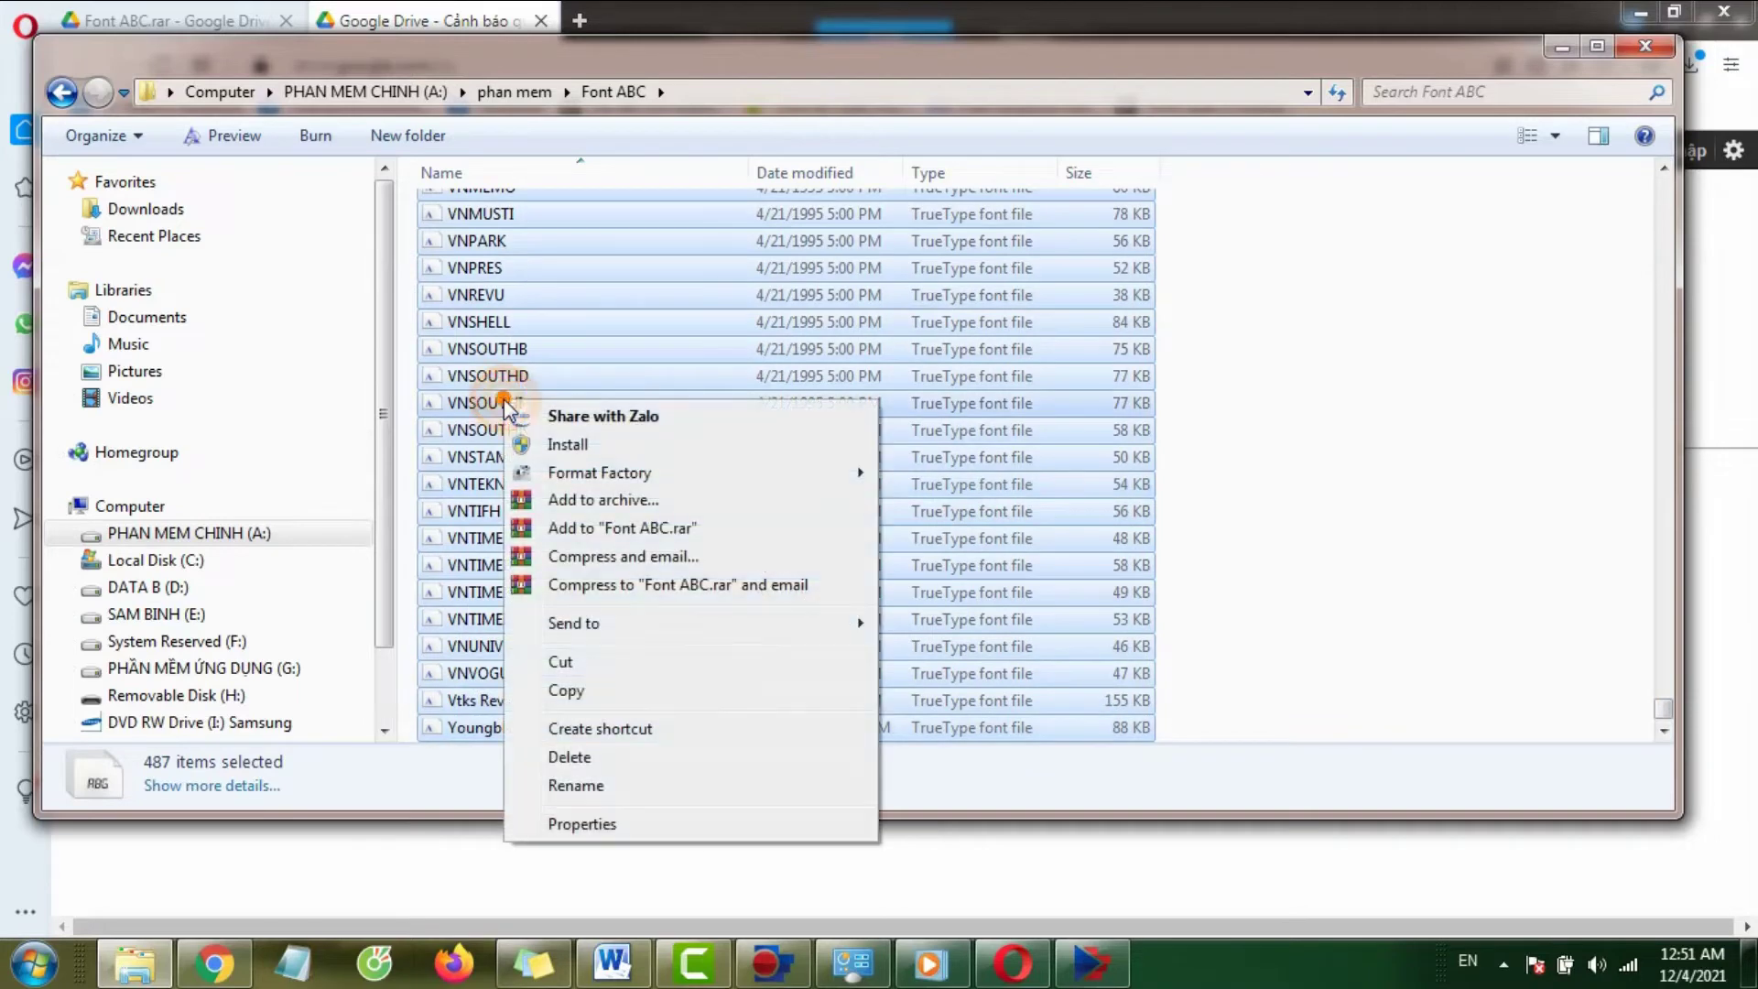
left_click(576, 691)
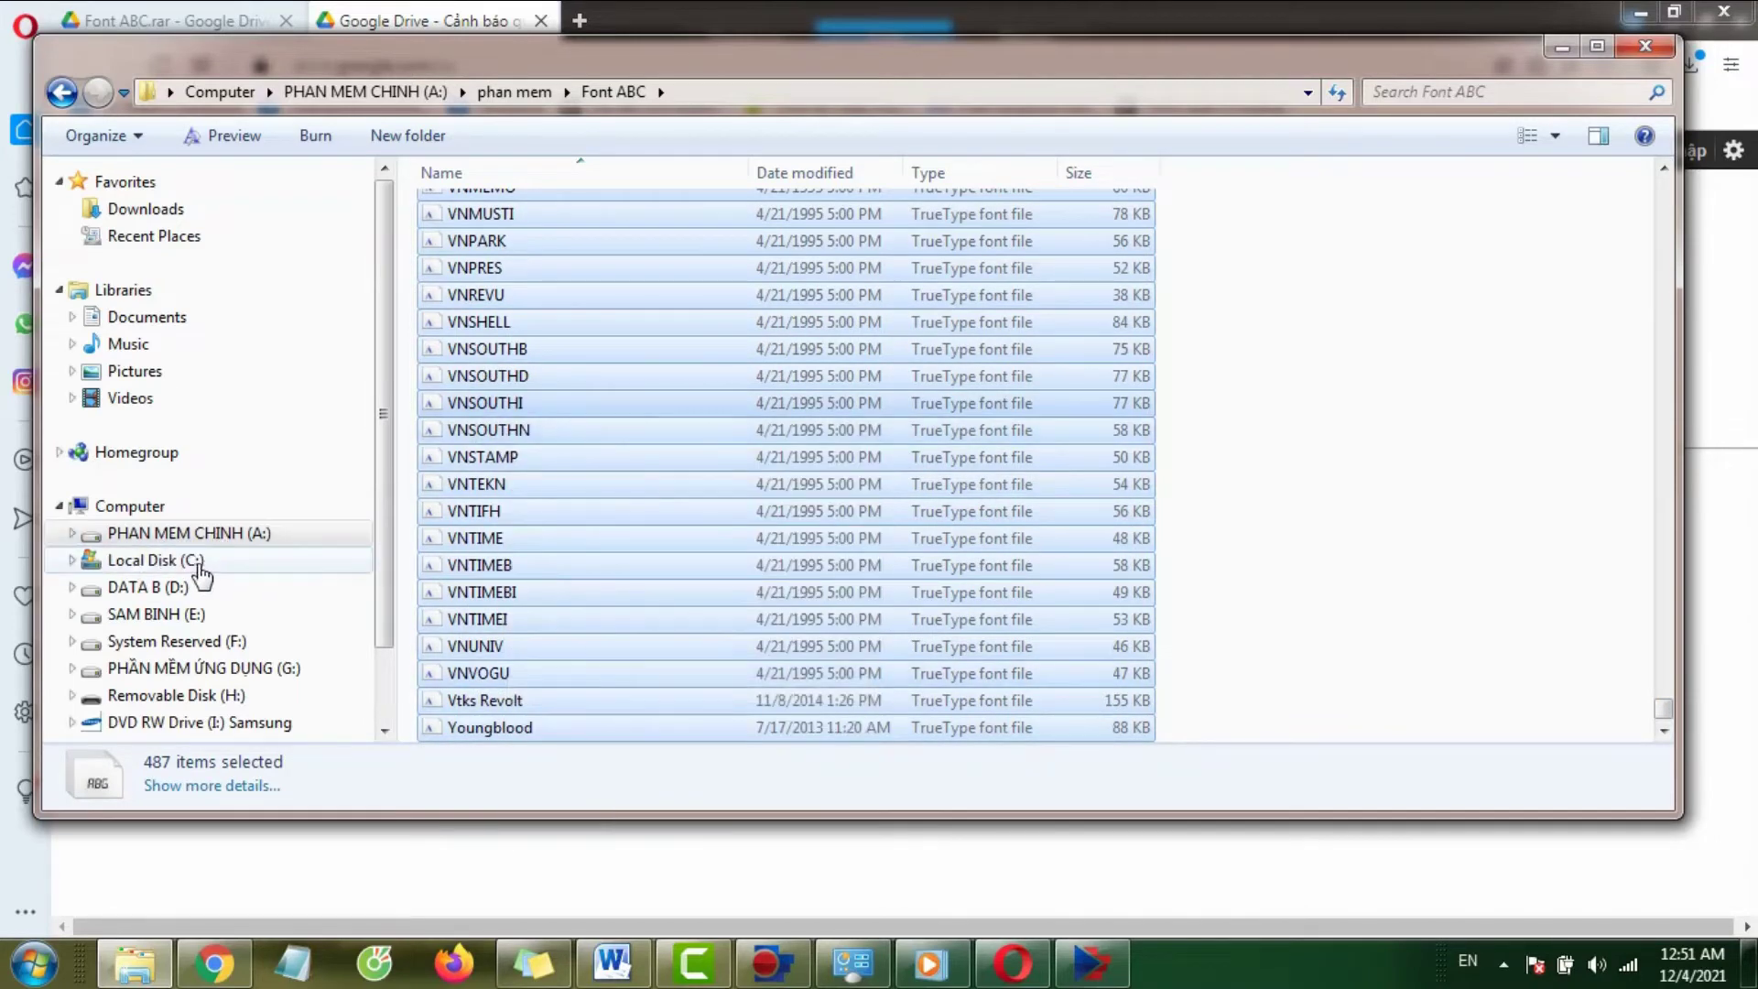
Paste the copied fonts into C:\Windows\Fonts, decline replacing the already installed fonts, and close the folder window.
left_click(174, 560)
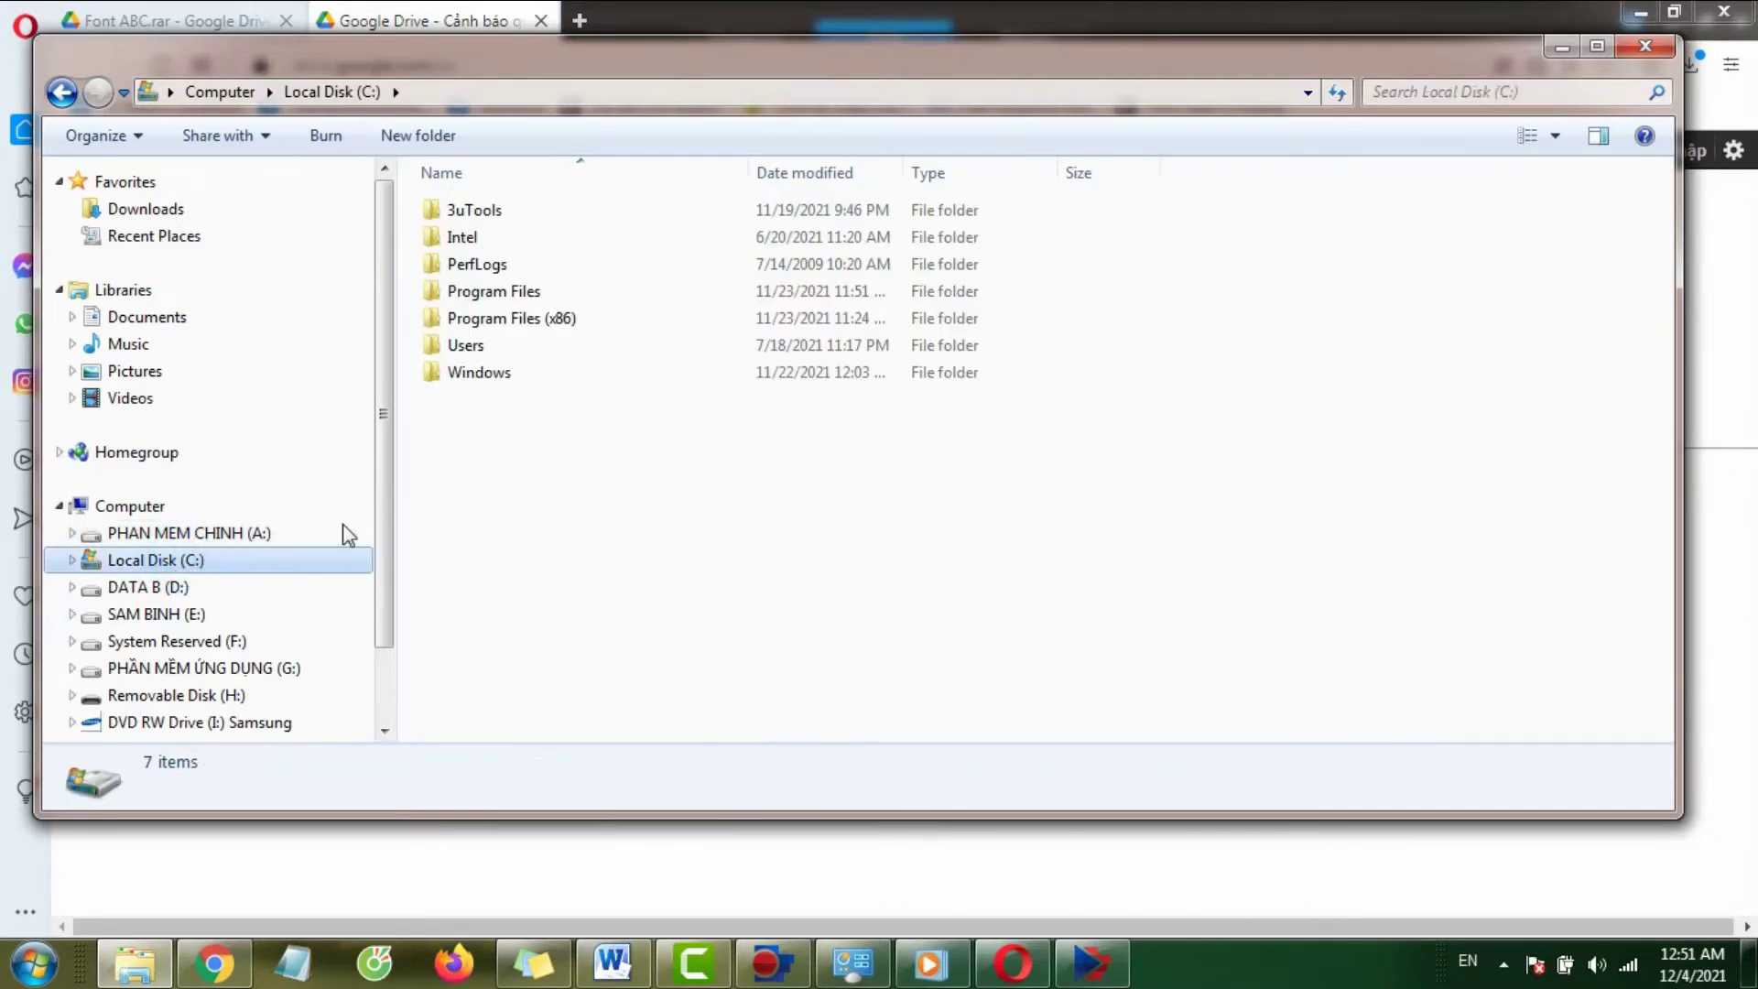
double_click(492, 371)
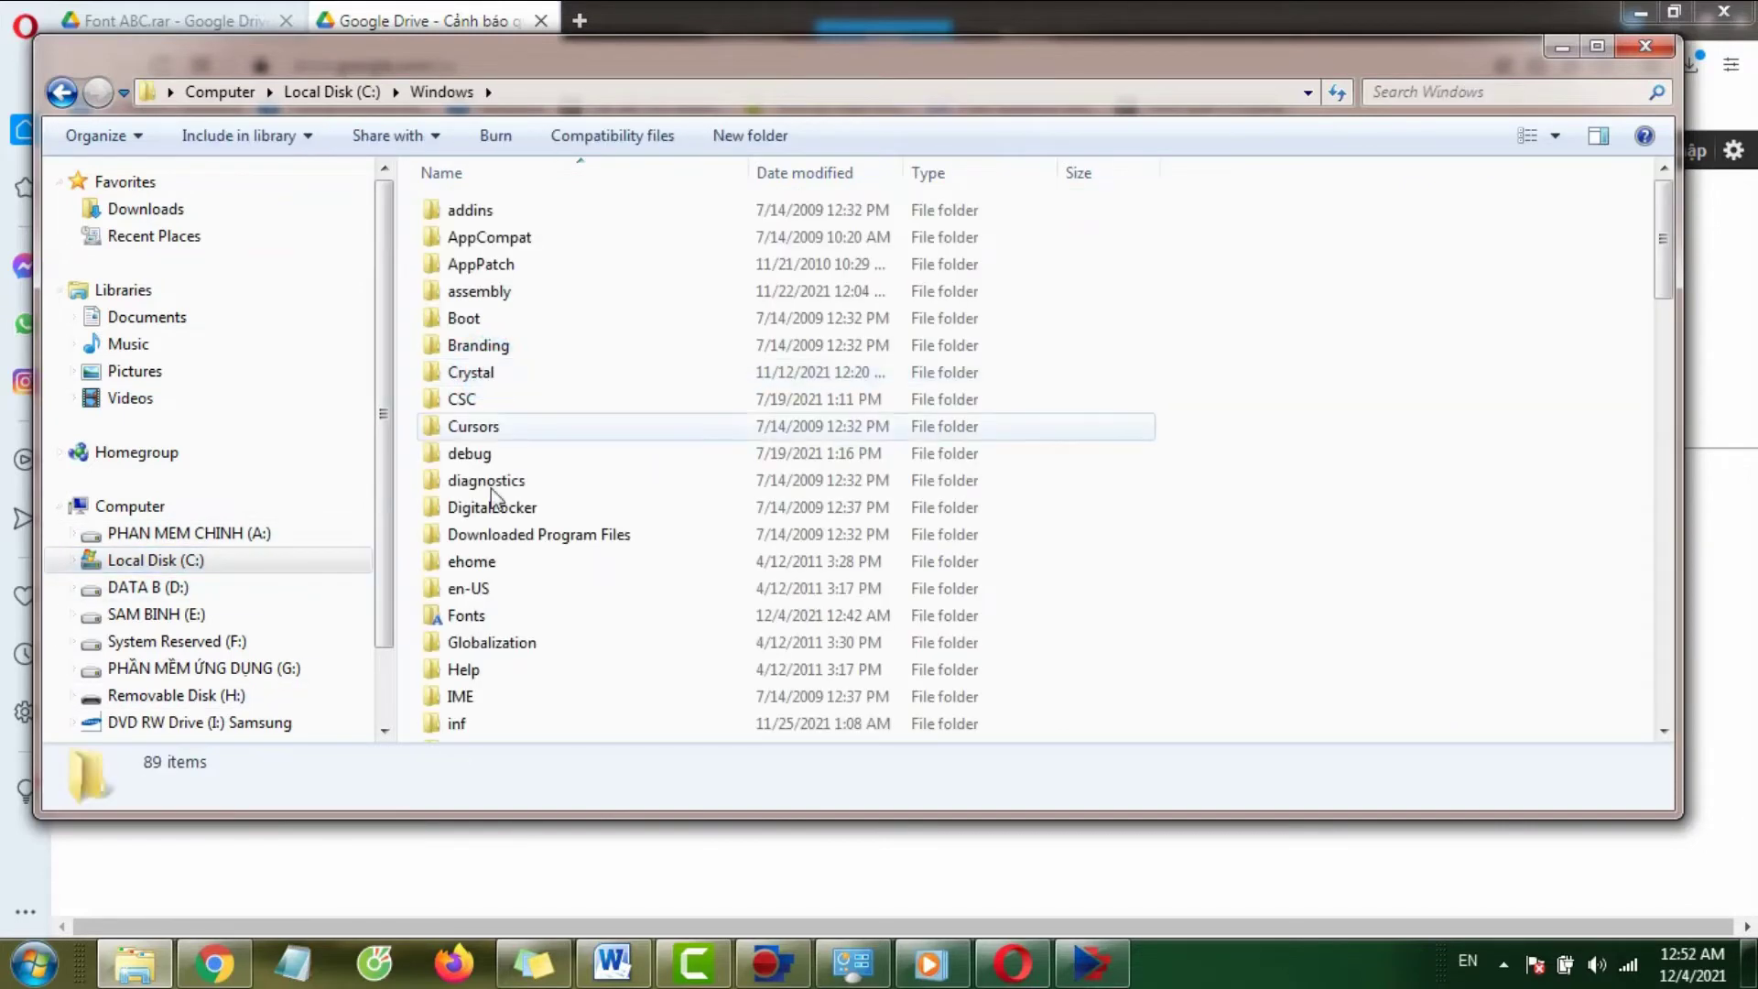
double_click(467, 615)
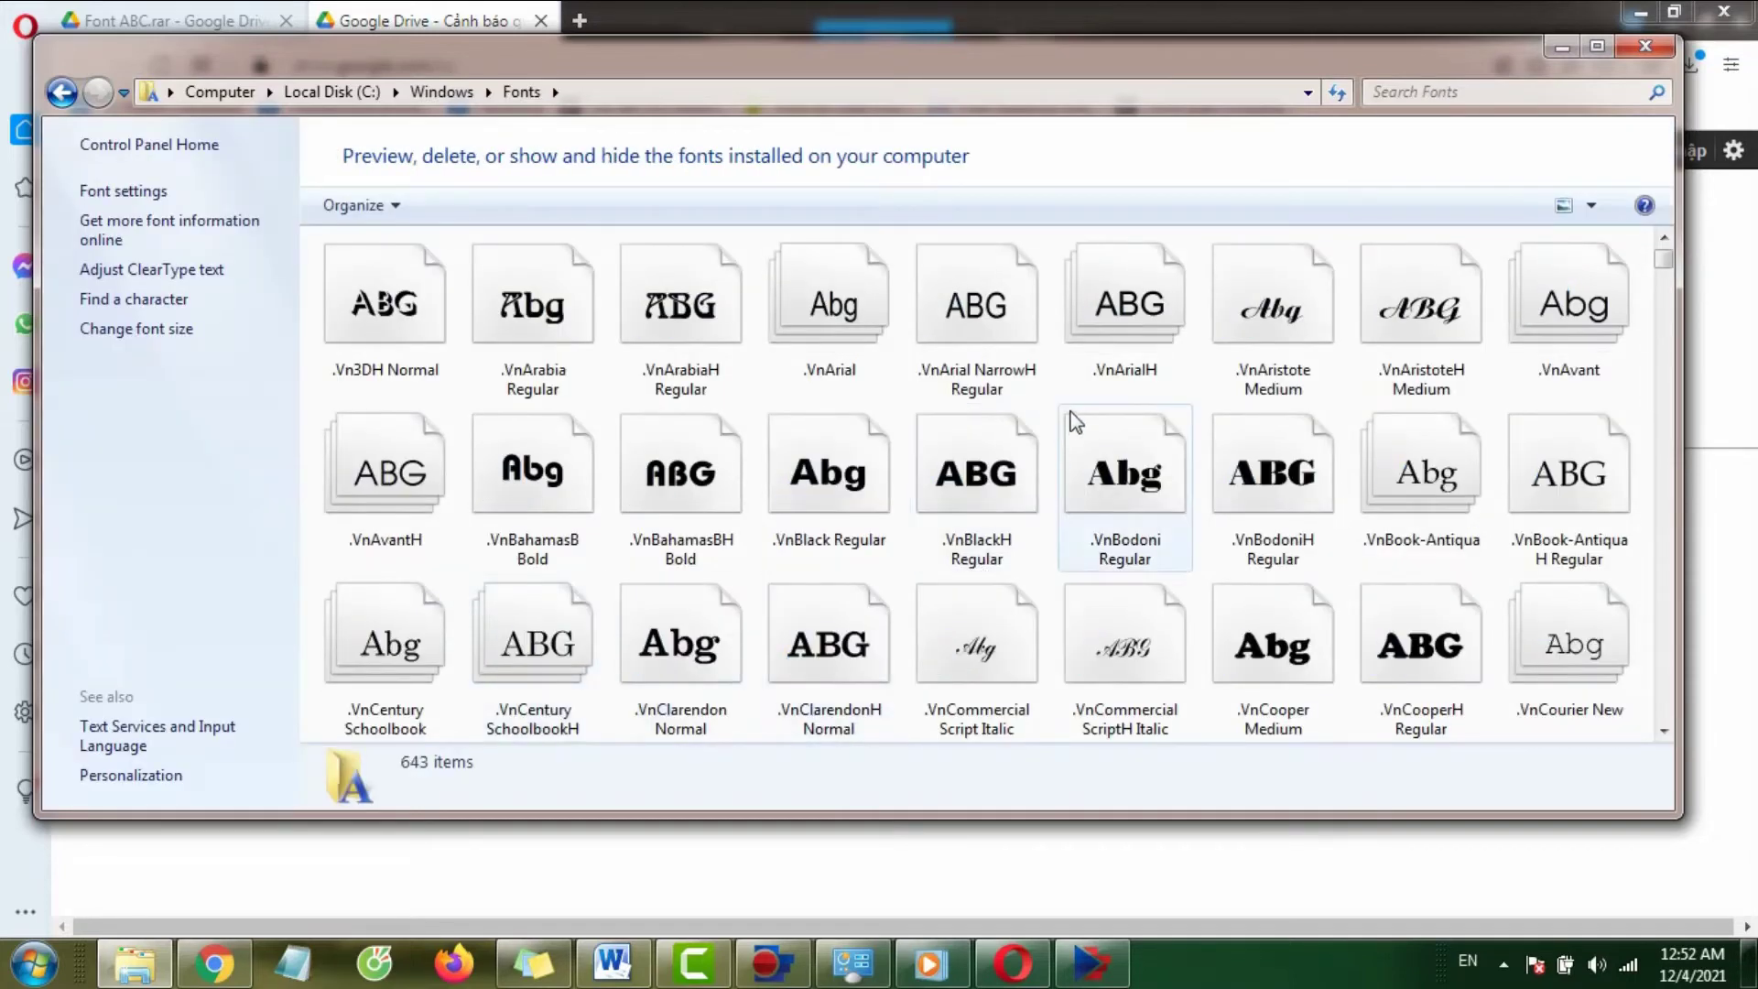
right_click(1054, 555)
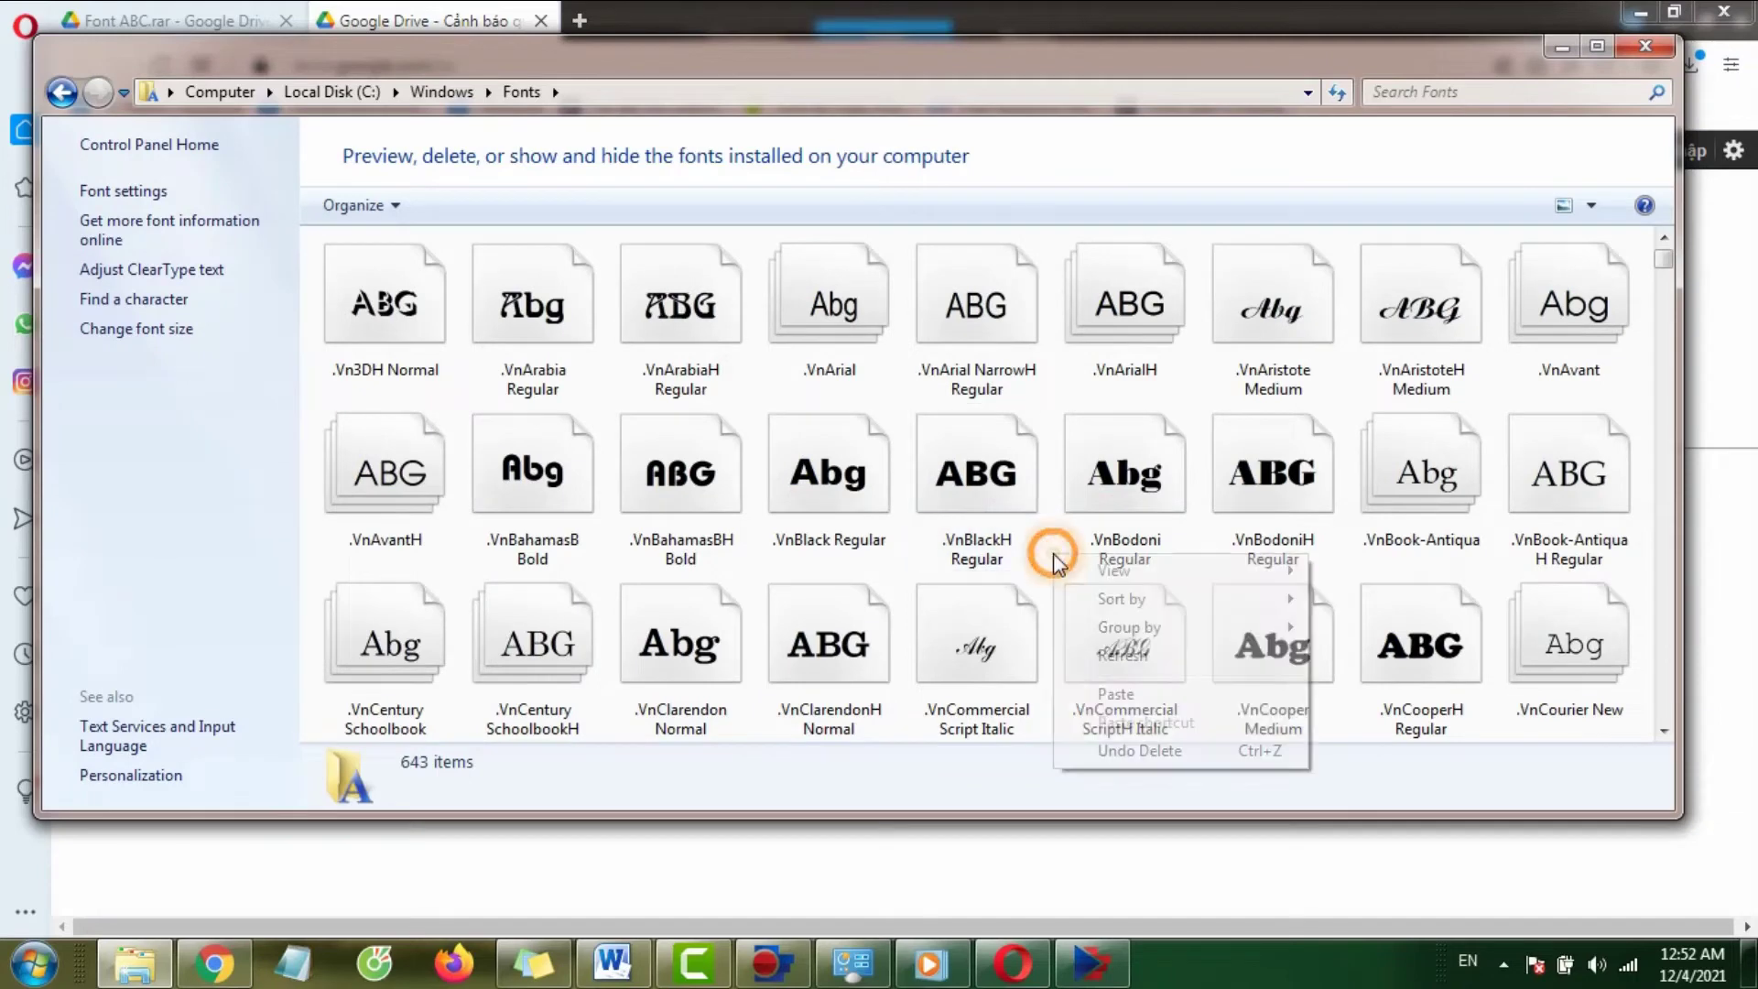
left_click(1112, 694)
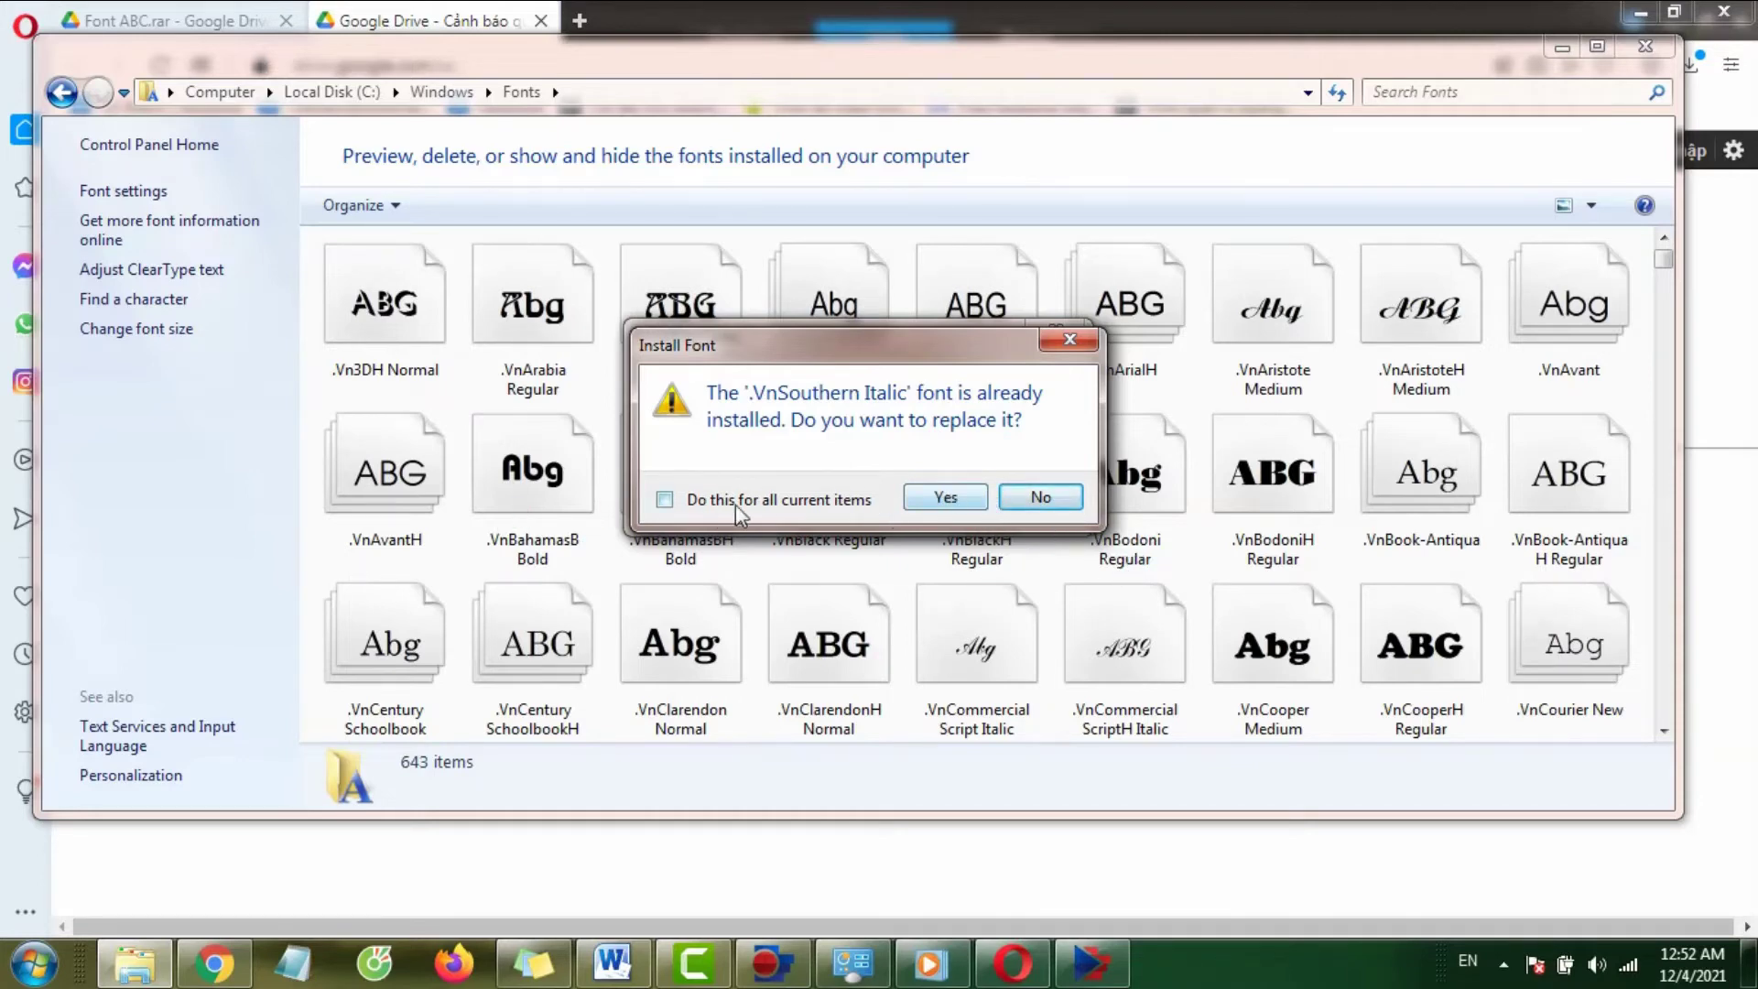
left_click(1040, 495)
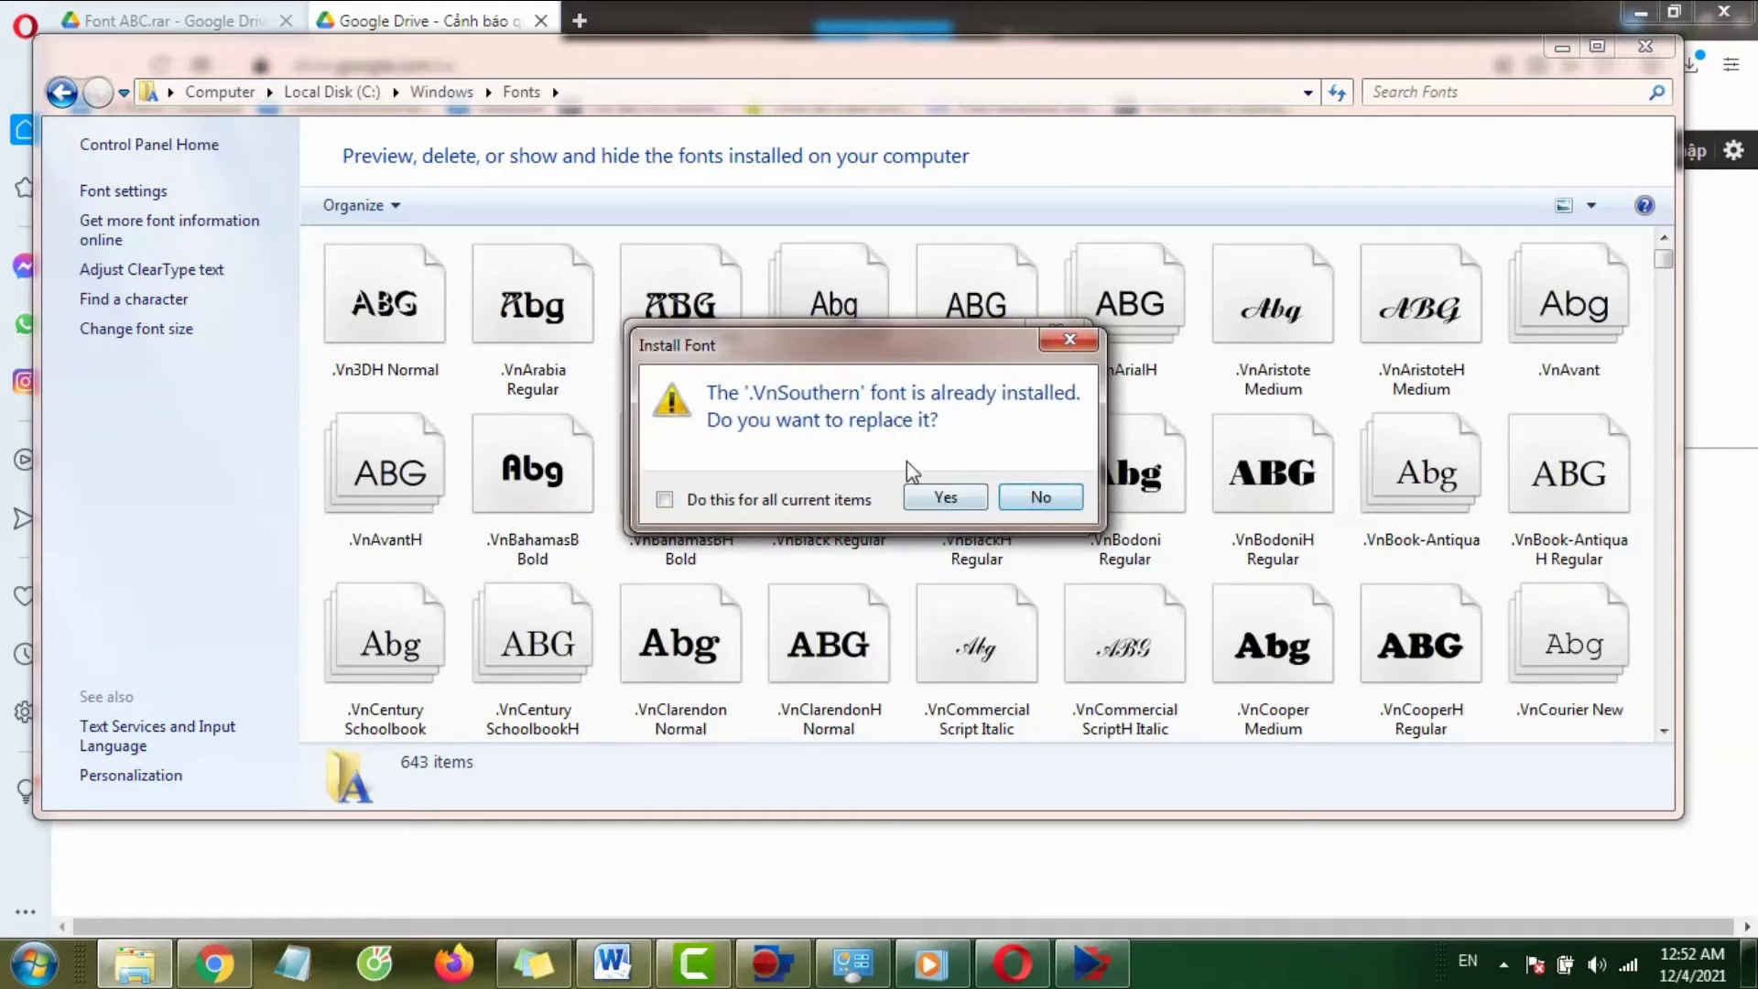
left_click(1044, 499)
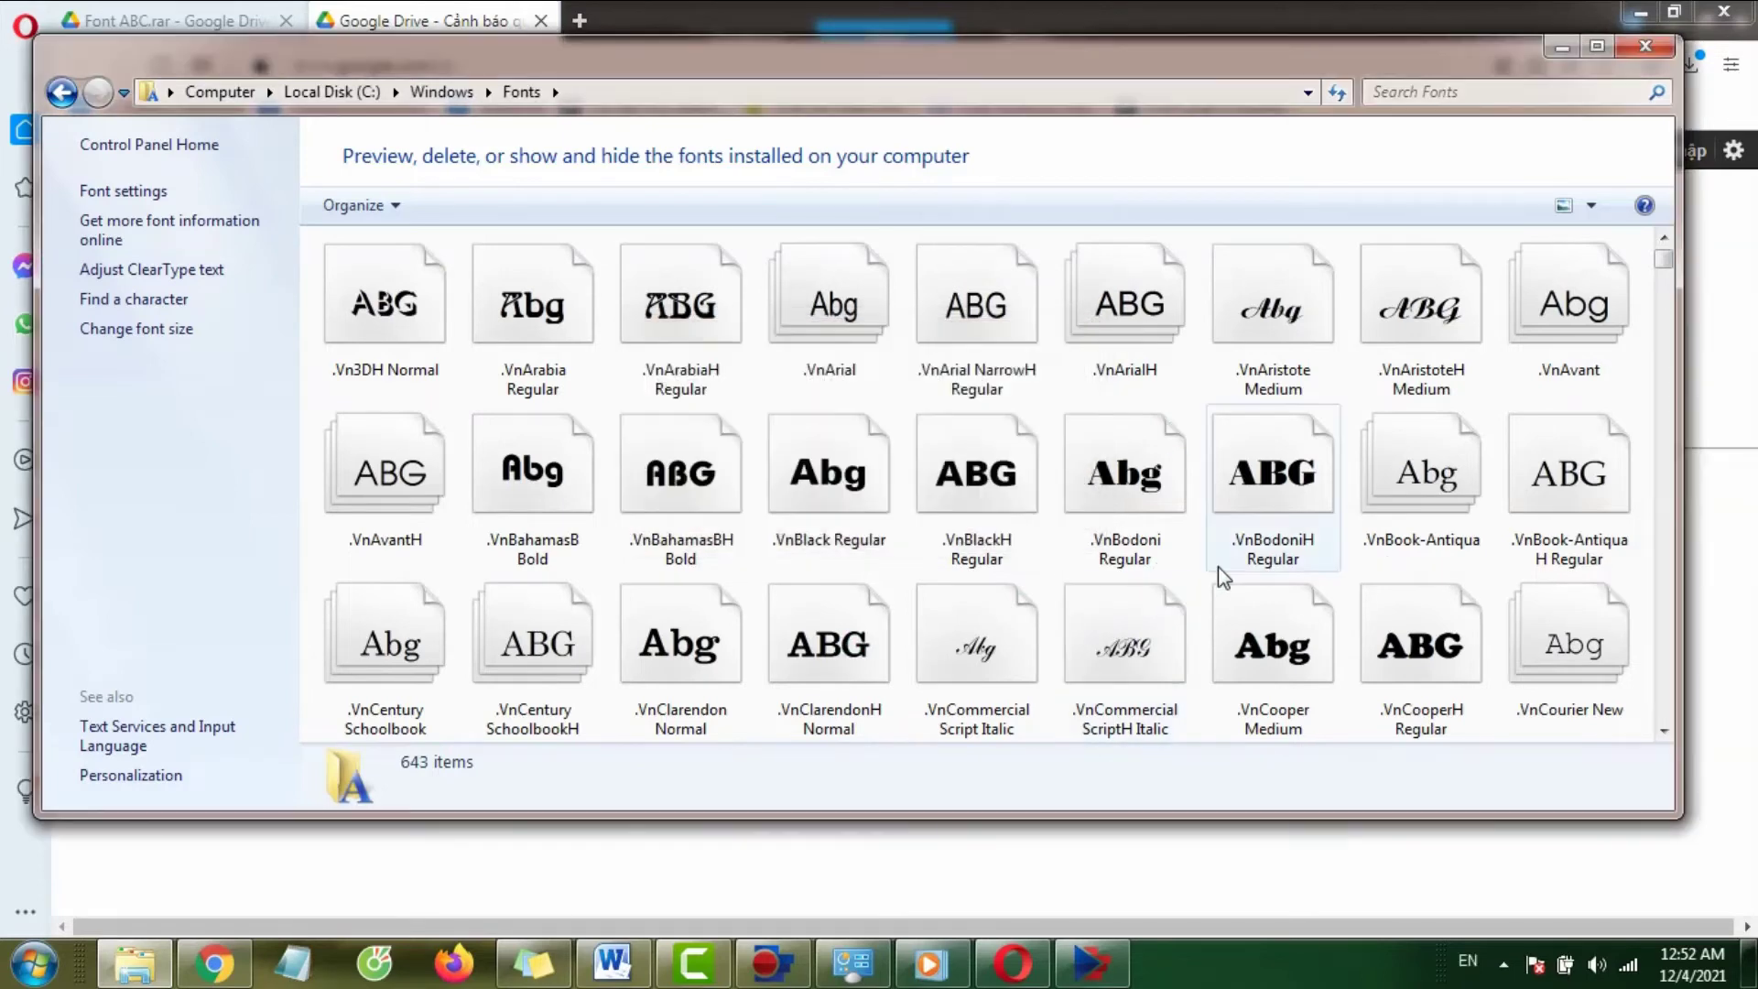
left_click(1642, 45)
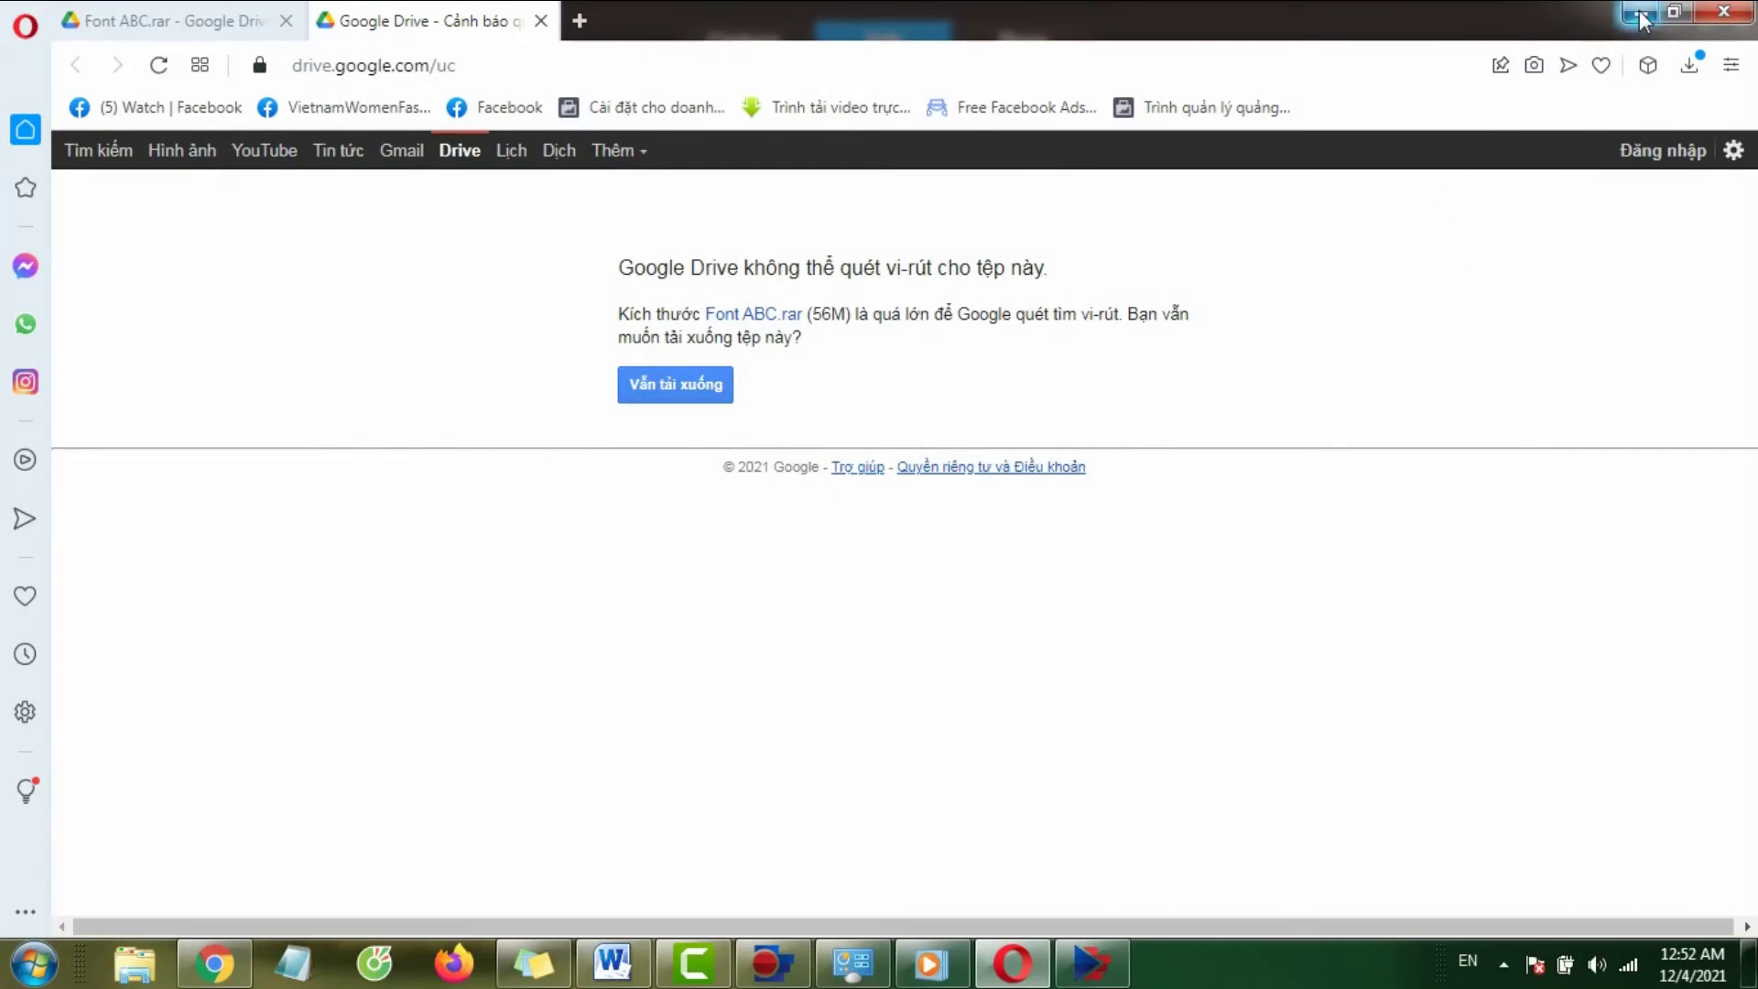
Close Corel VideoStudio X9, relaunch it from the desktop, and get the browser and media player windows out of the way.
left_click(1092, 963)
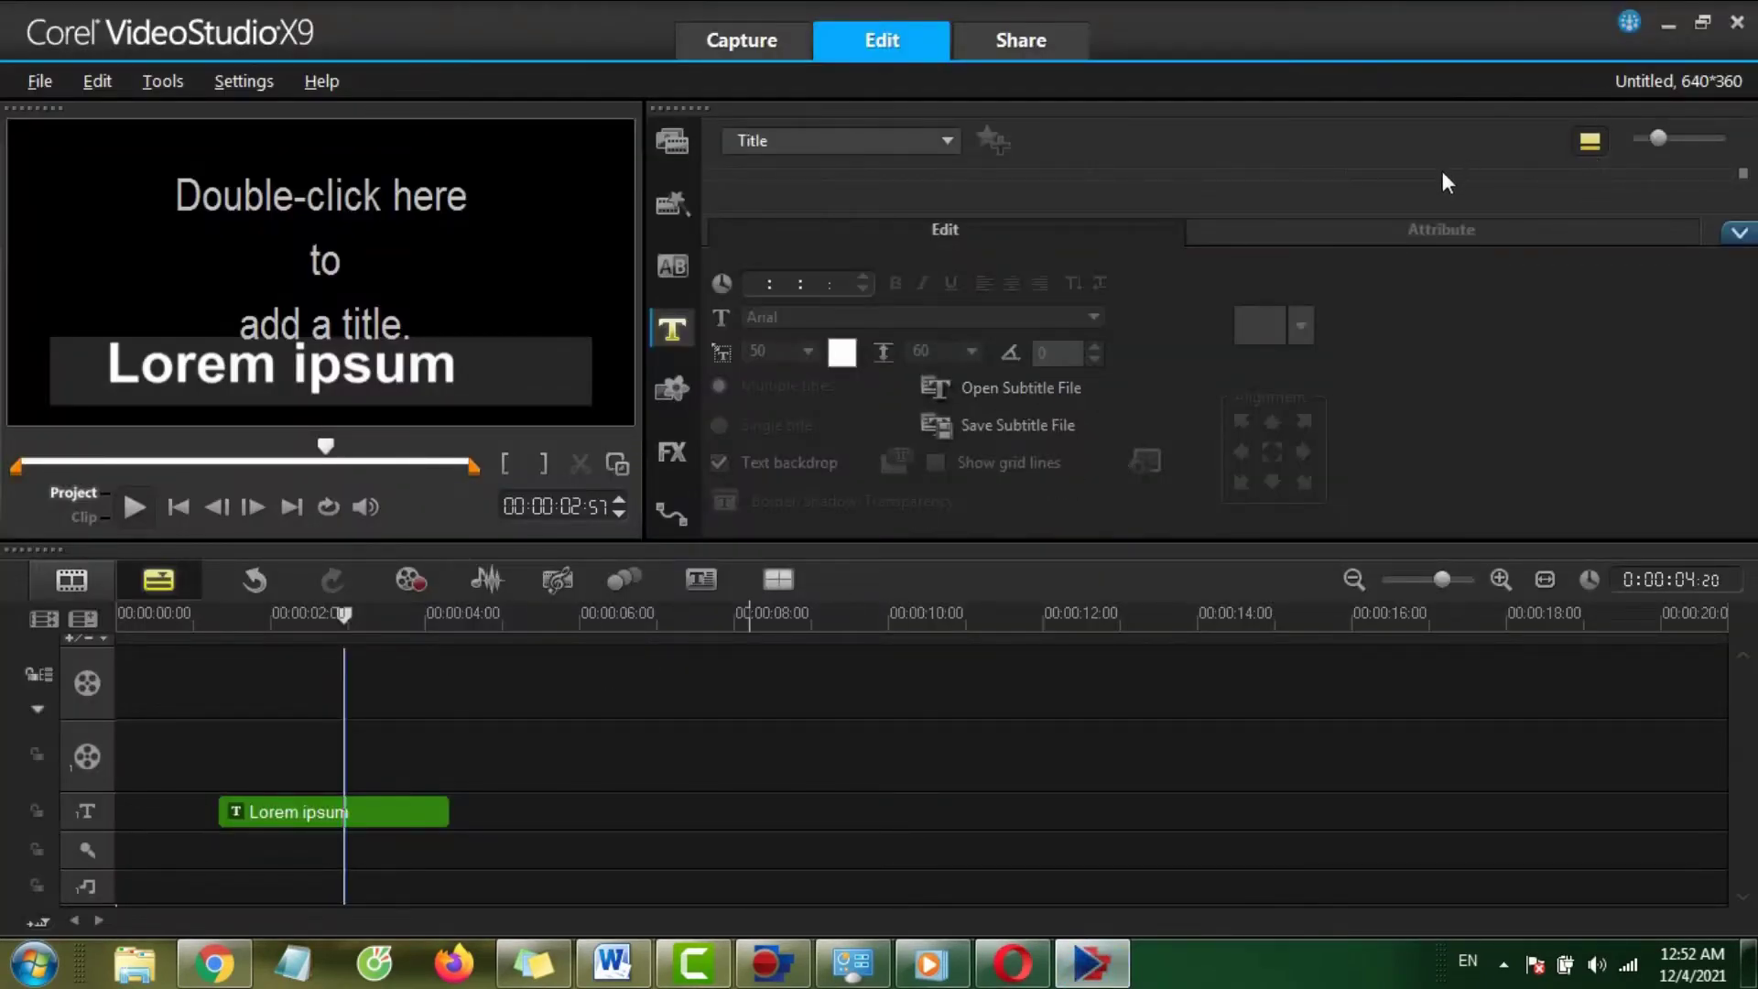
left_click(1737, 22)
left_click(910, 539)
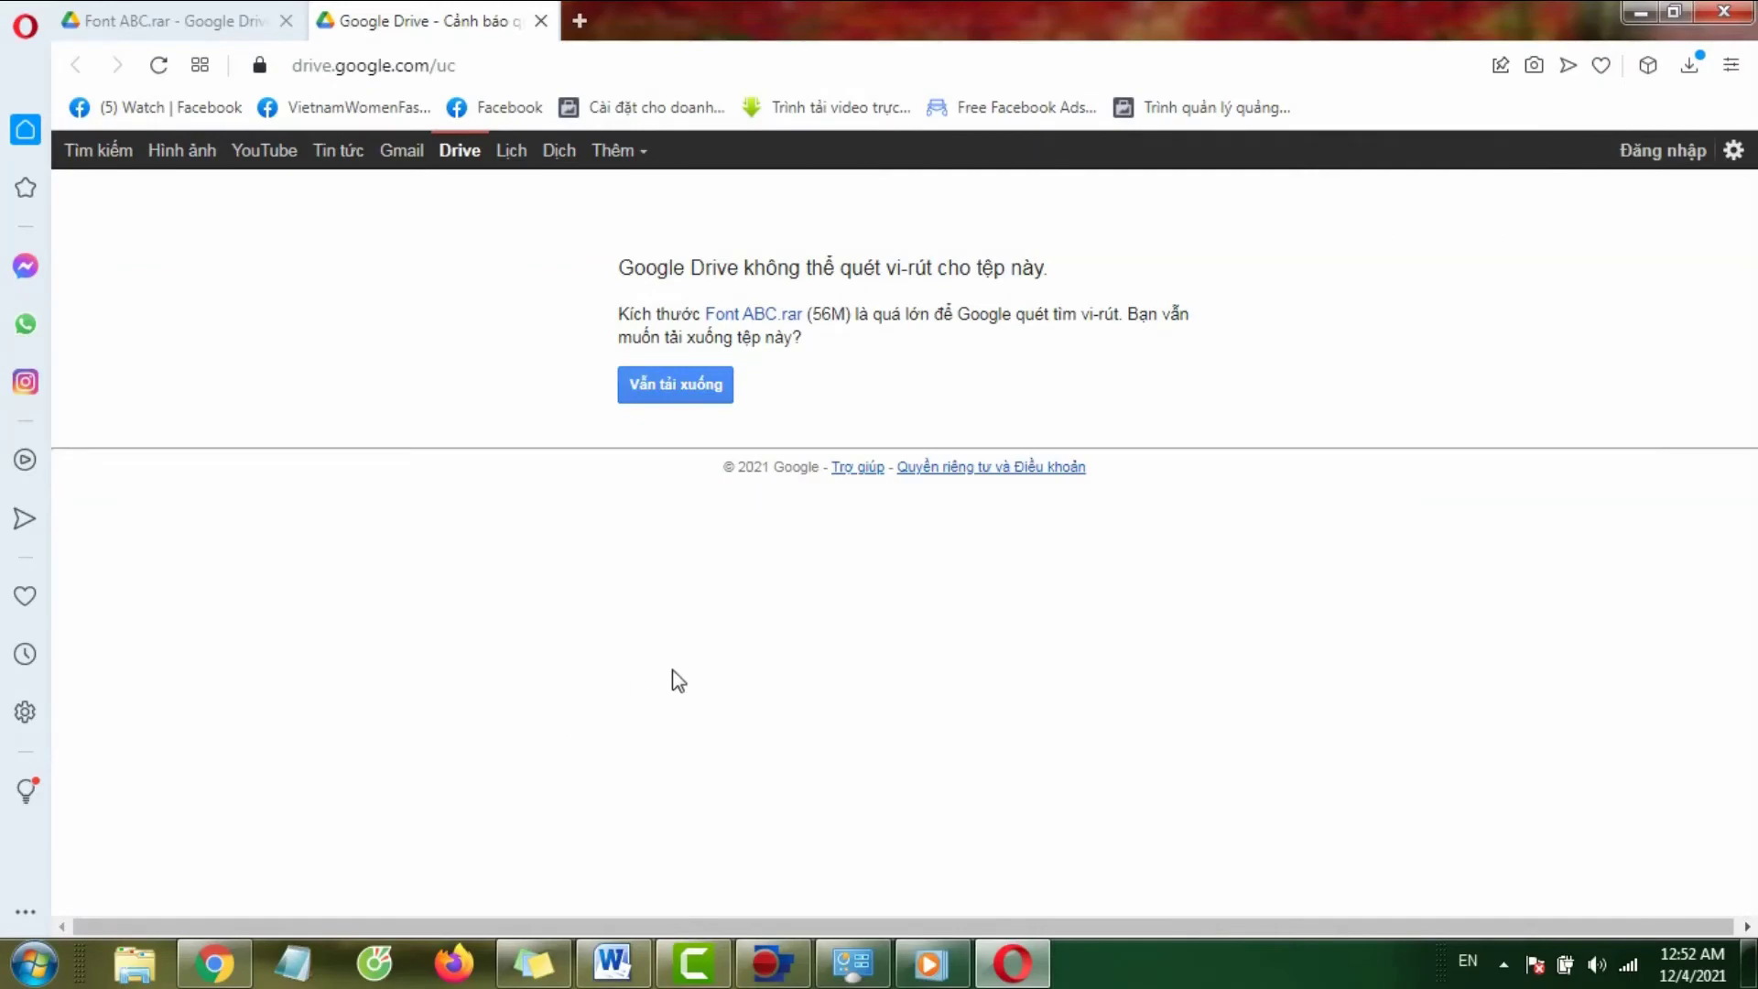
left_click(1635, 28)
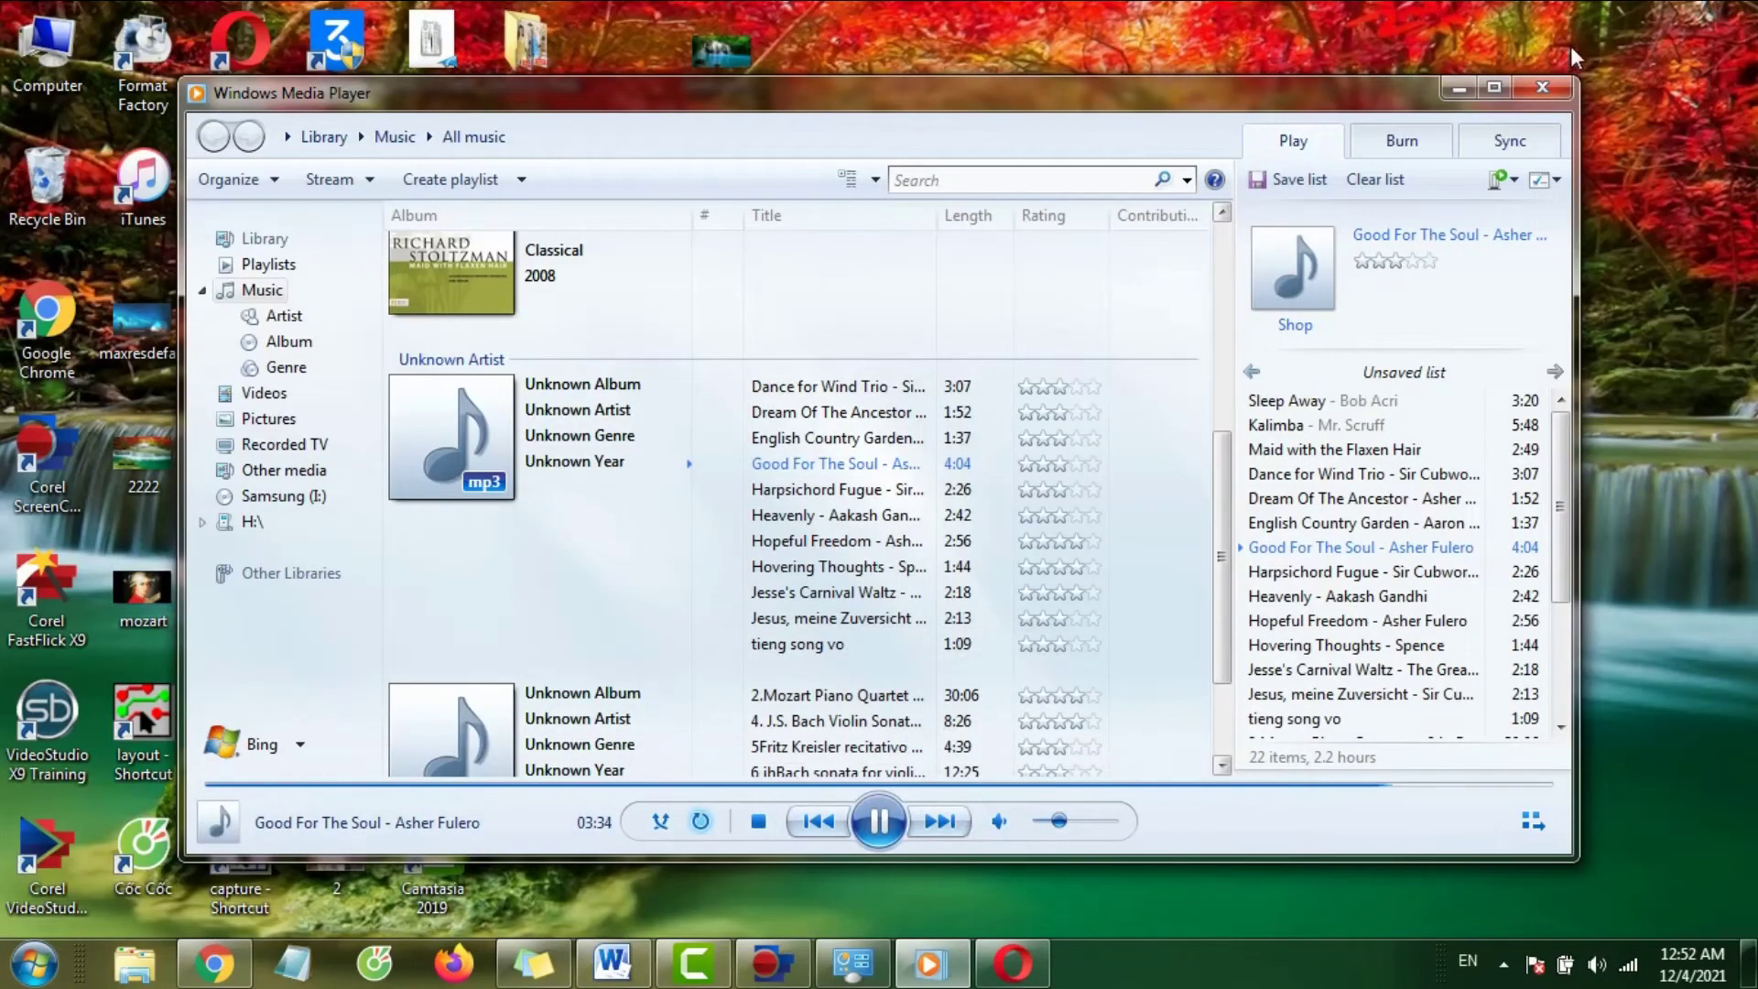
left_click(53, 893)
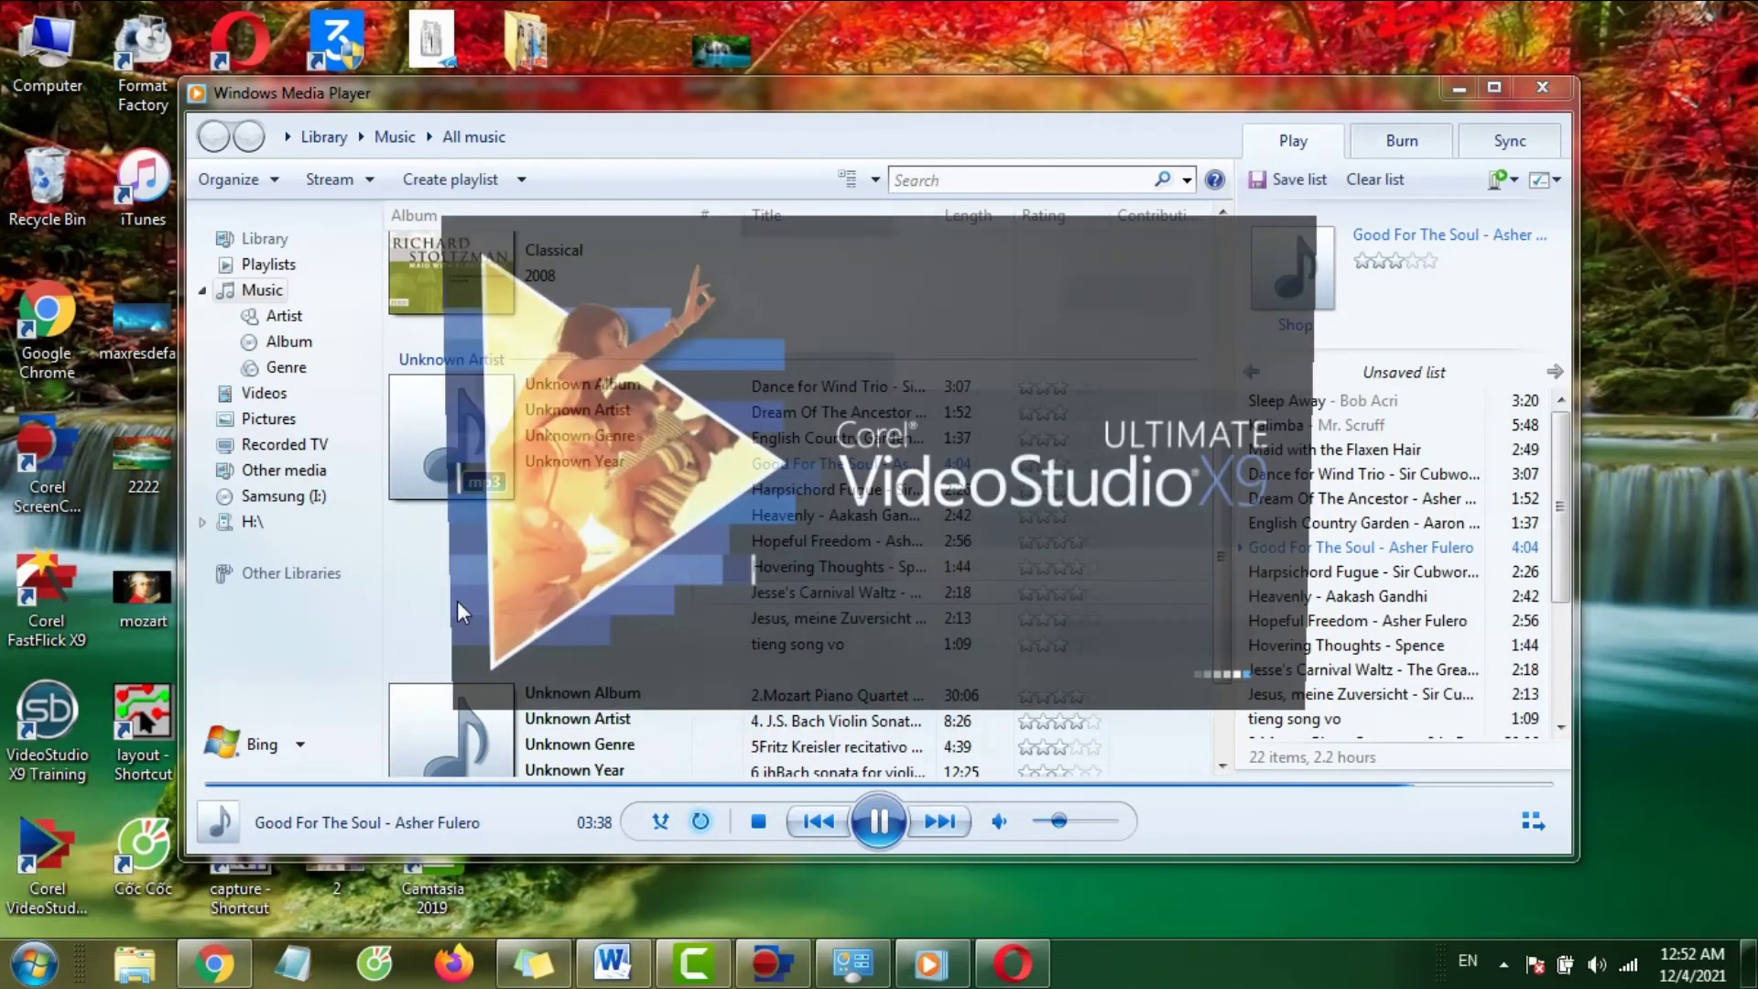
left_click(1450, 95)
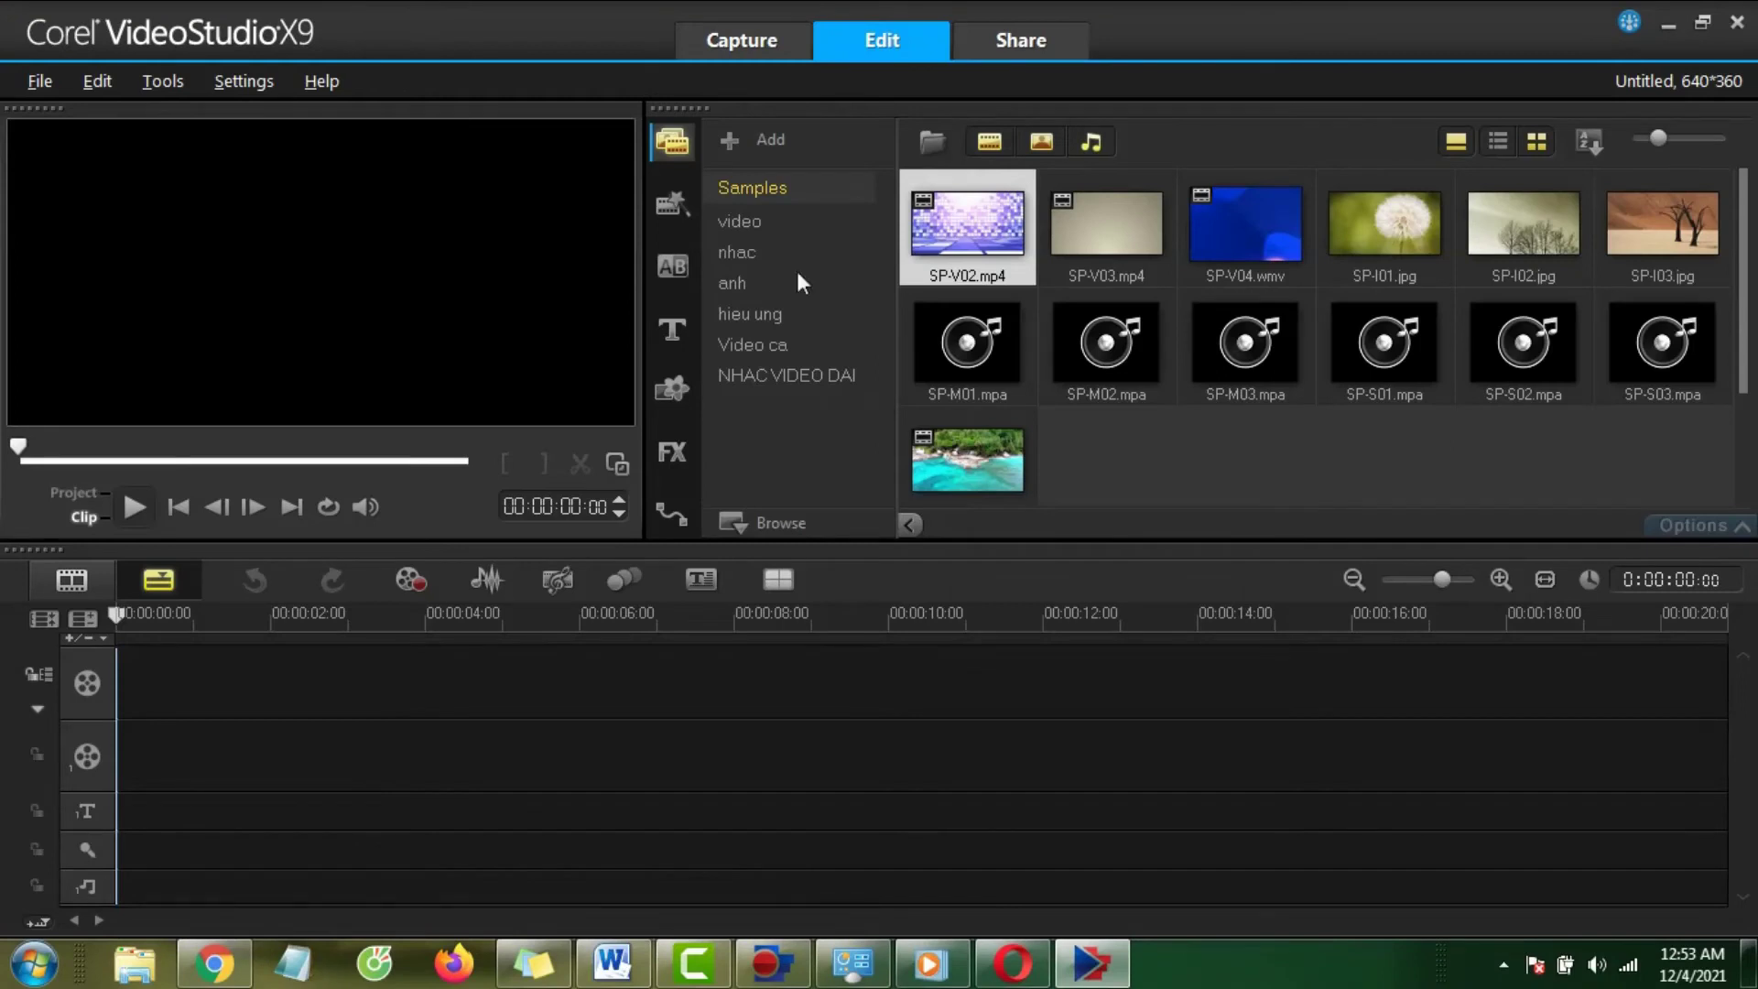
Place the SP-V02.mp4 sample on the main video track and the second Lorem ipsum title preset on the overlay track beneath it.
left_click_drag(941, 272, 146, 701)
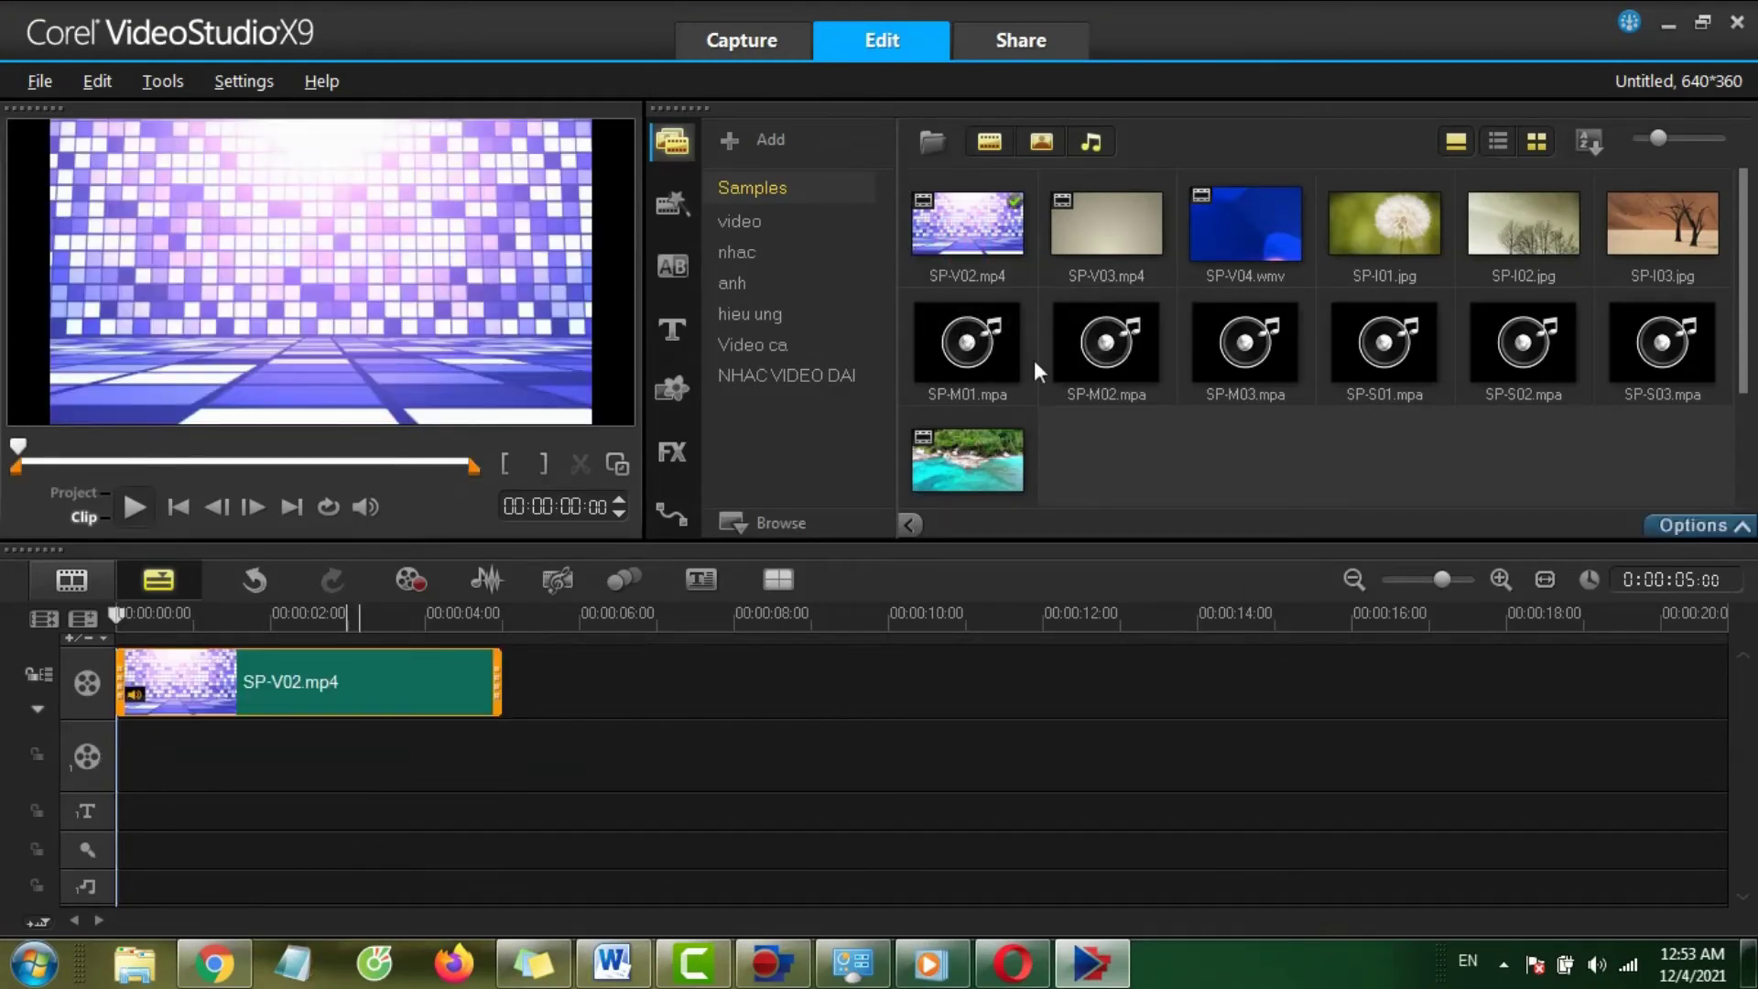
left_click(666, 334)
left_click(866, 141)
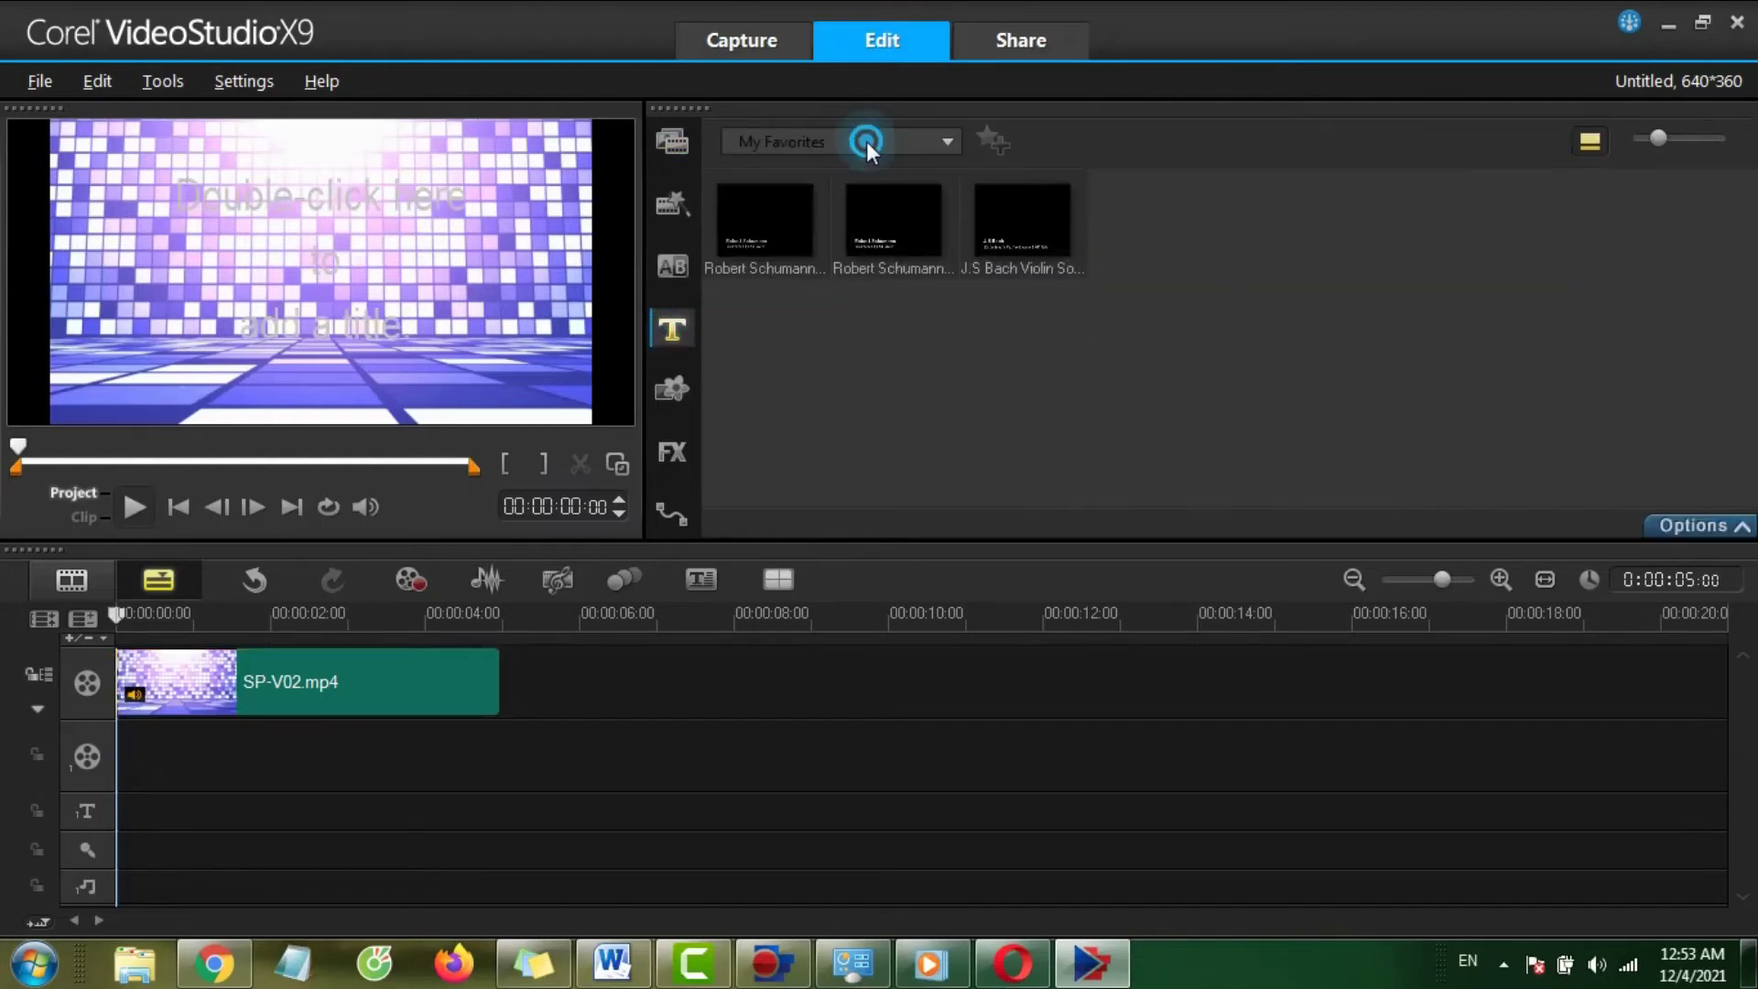
left_click(775, 204)
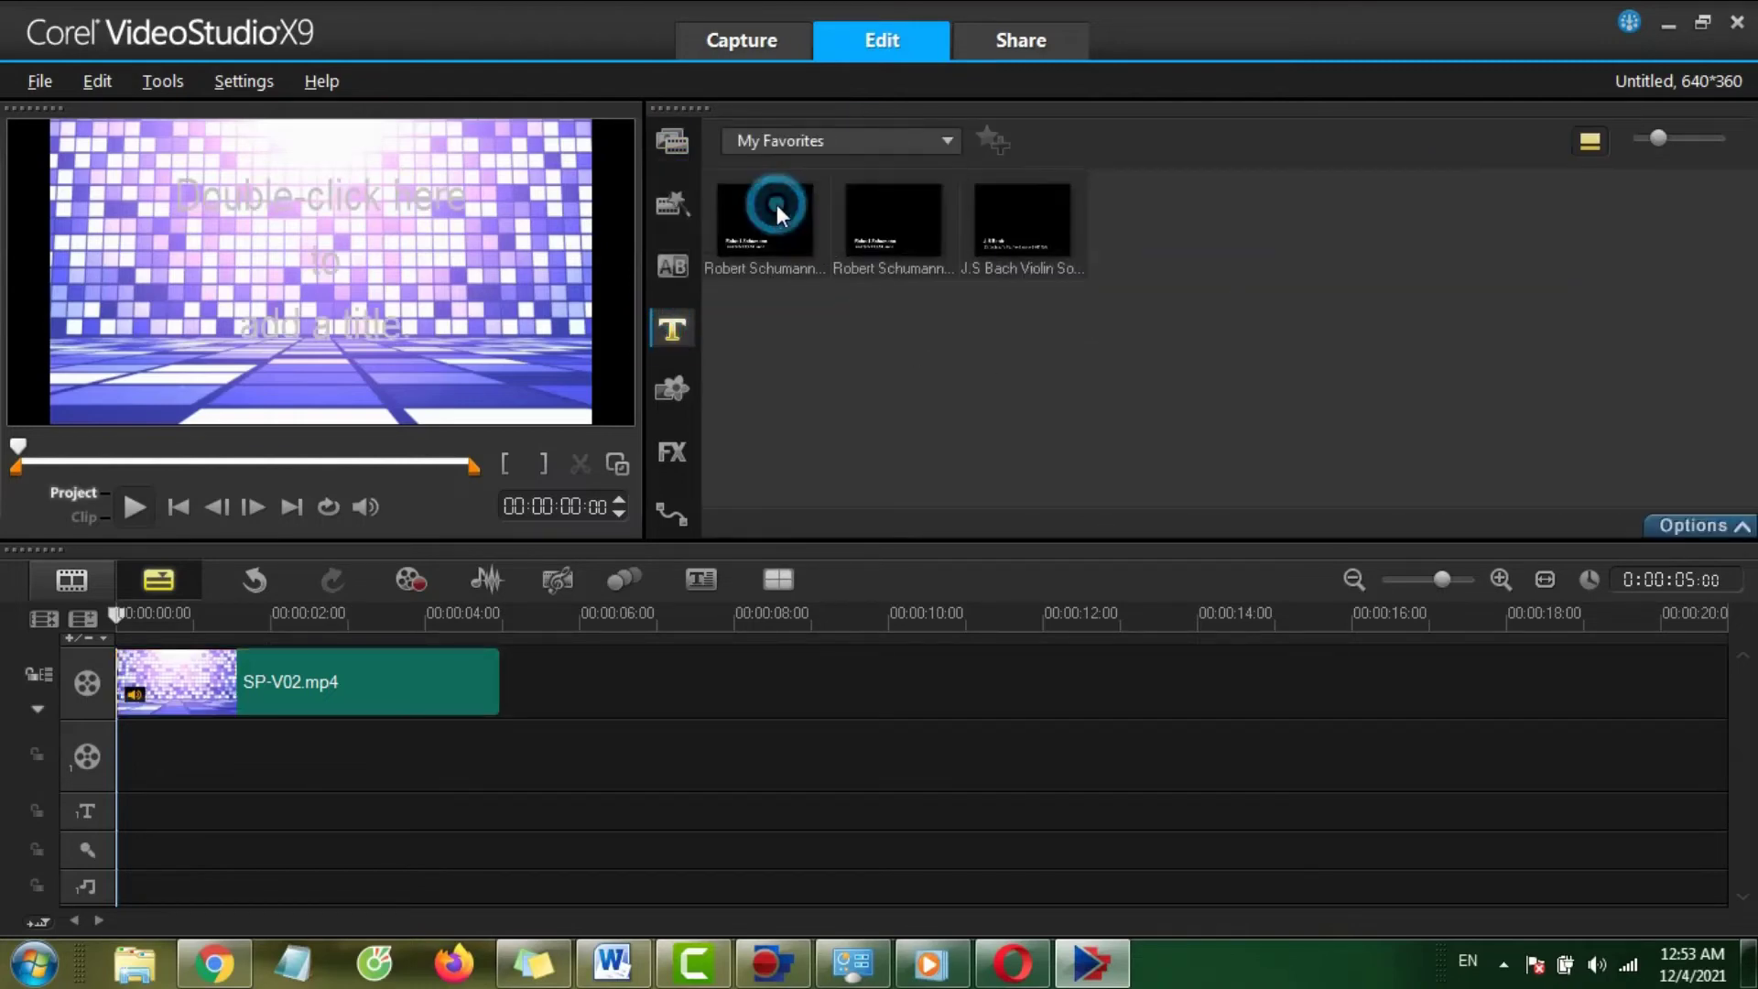
left_click(887, 224)
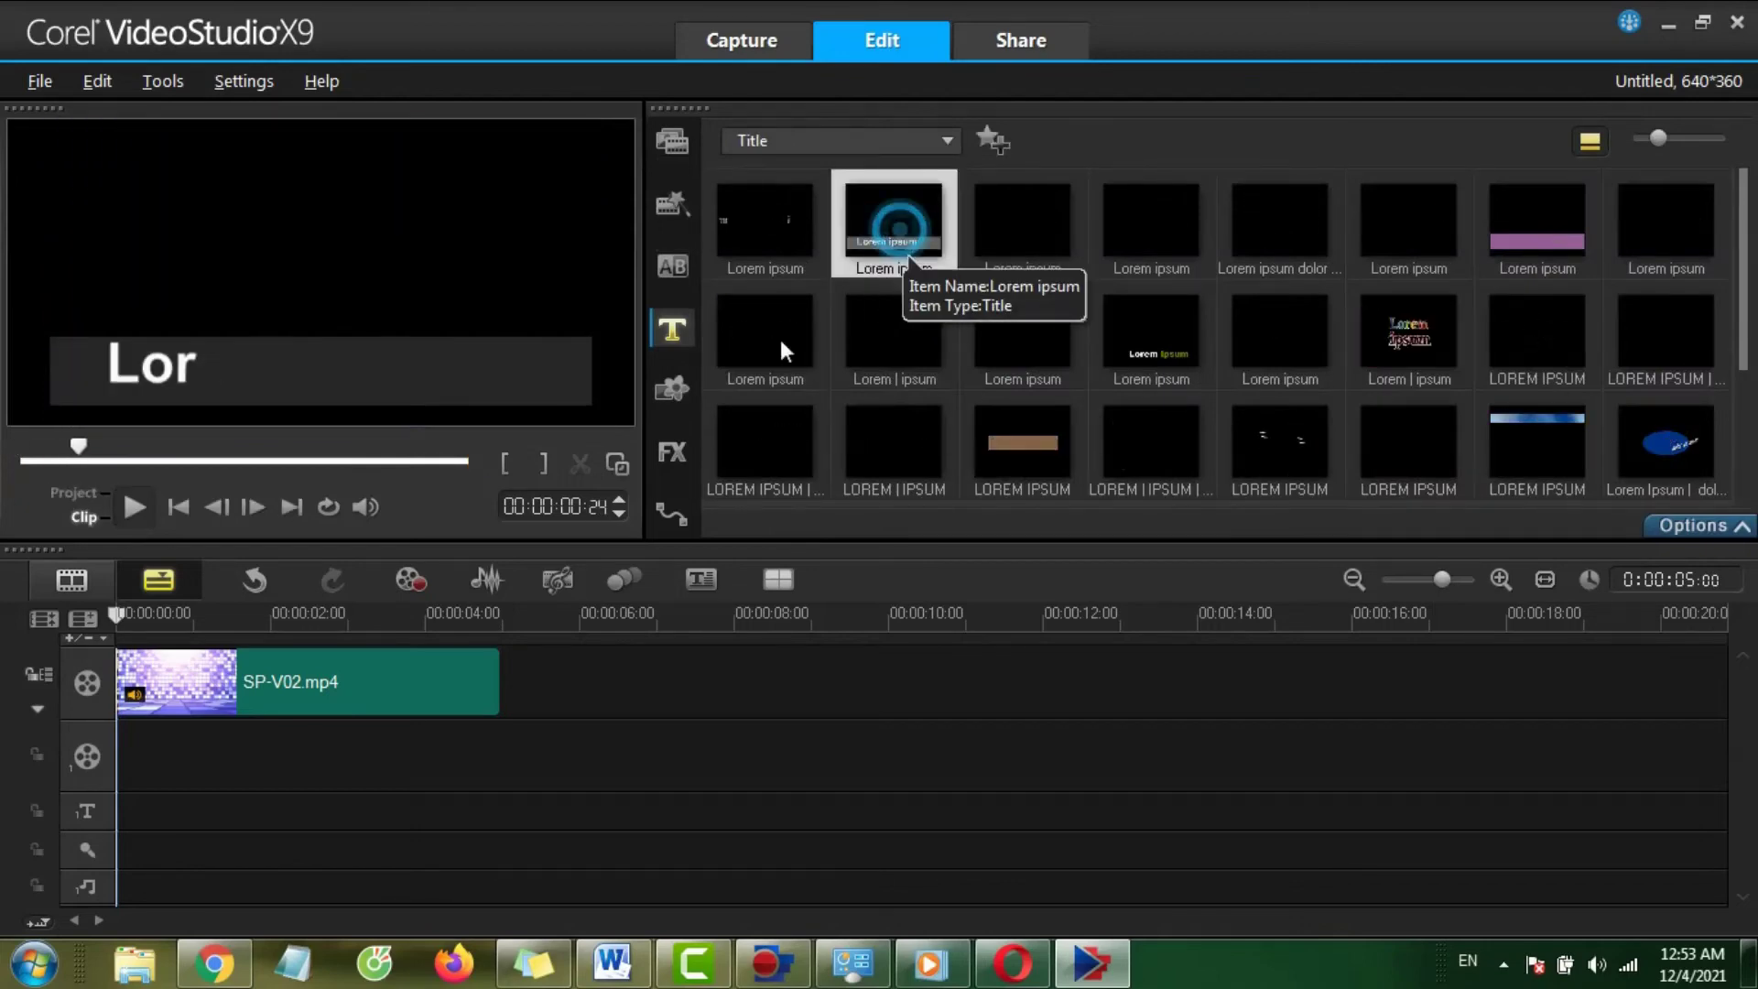
left_click_drag(887, 224, 279, 837)
Open the Lorem ipsum title on the overlay track for editing, try font size 20, and settle on 30.
double_click(335, 753)
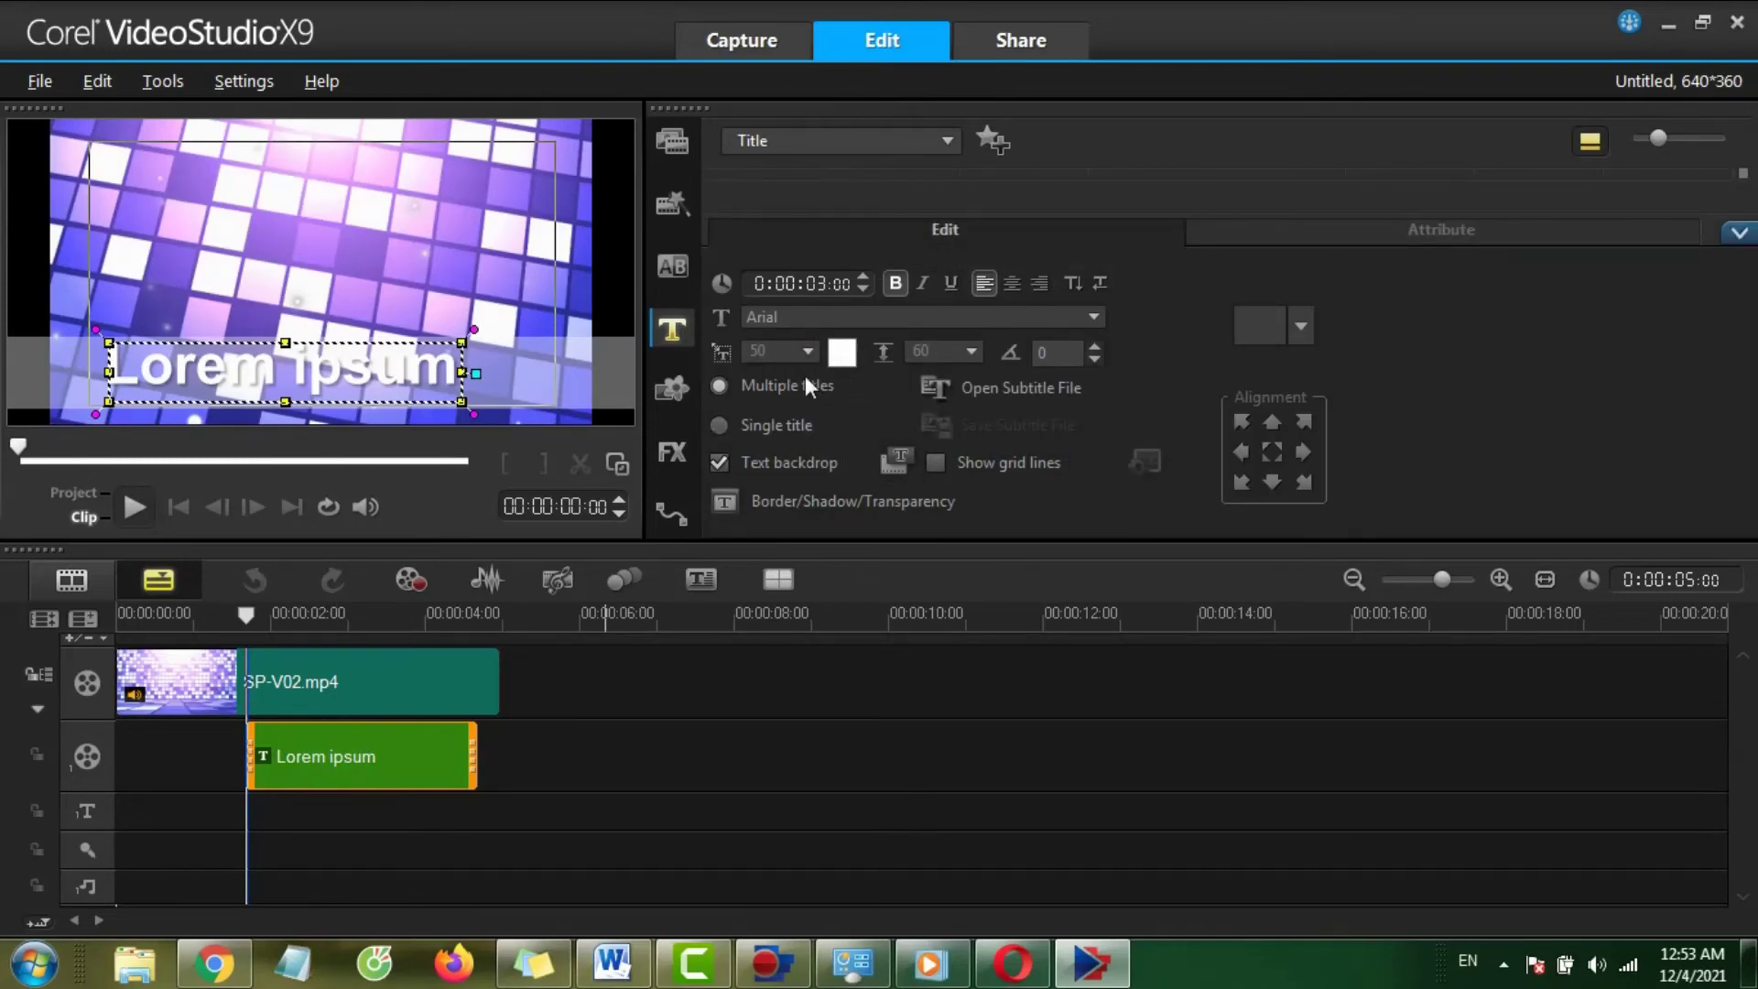
double_click(780, 355)
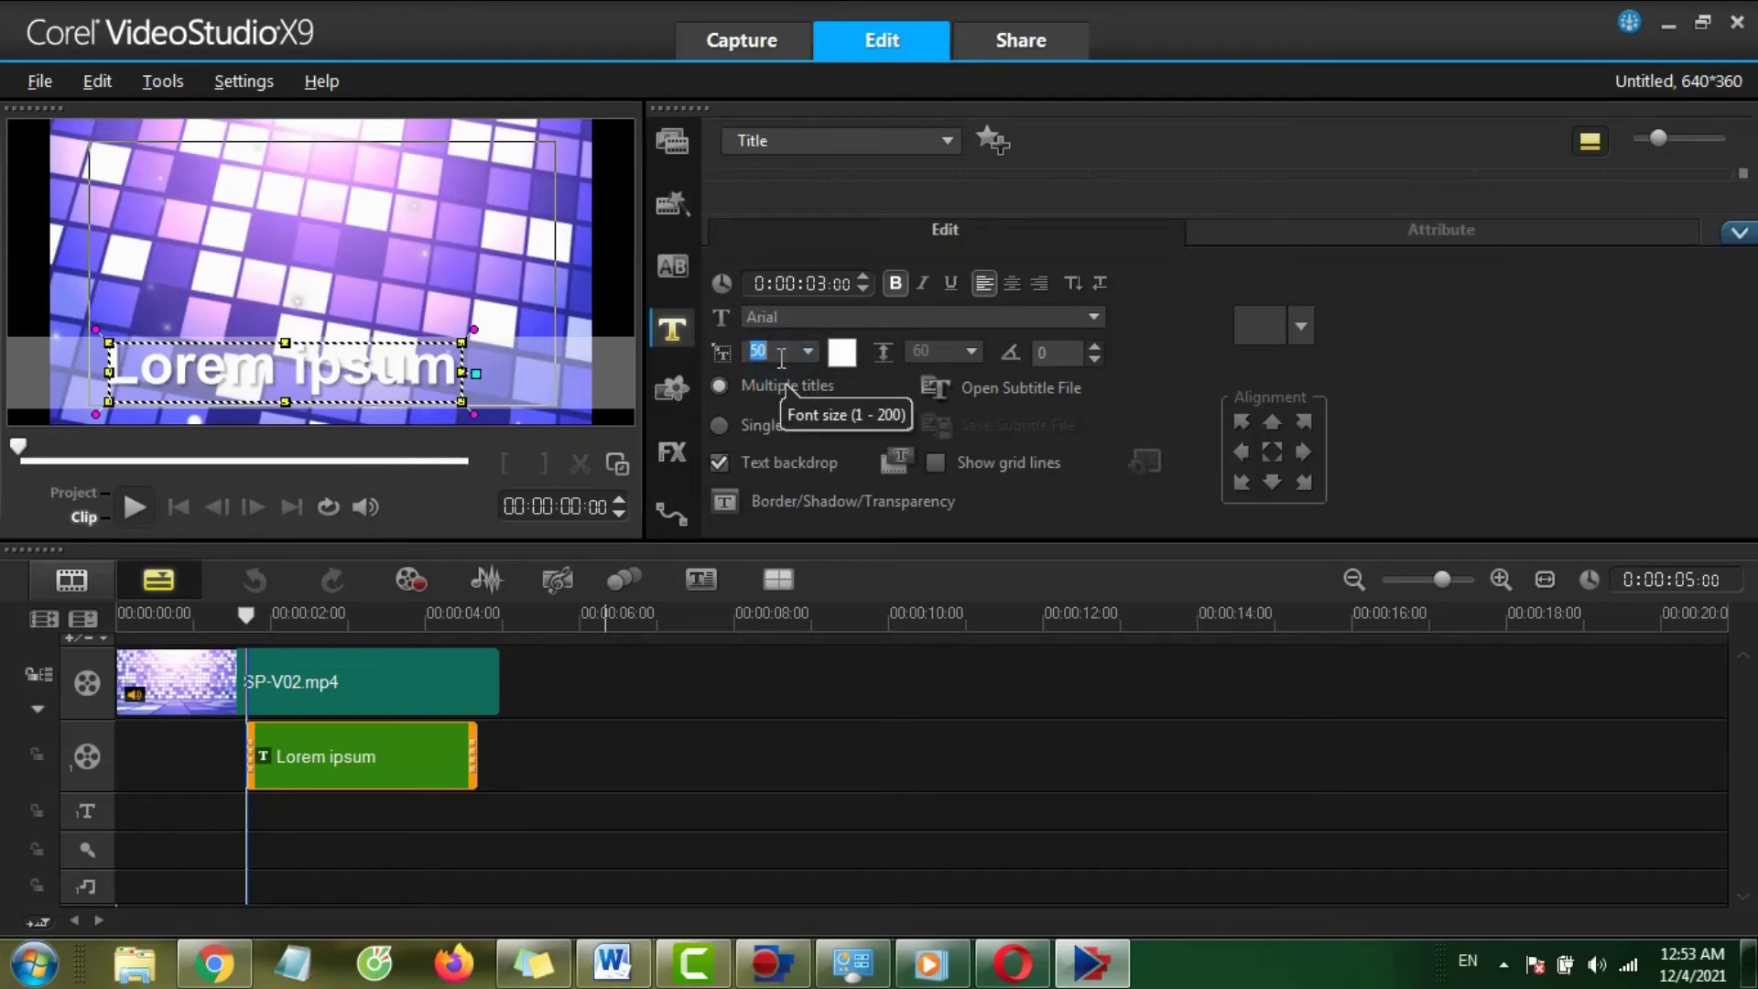
type("20")
key("Return")
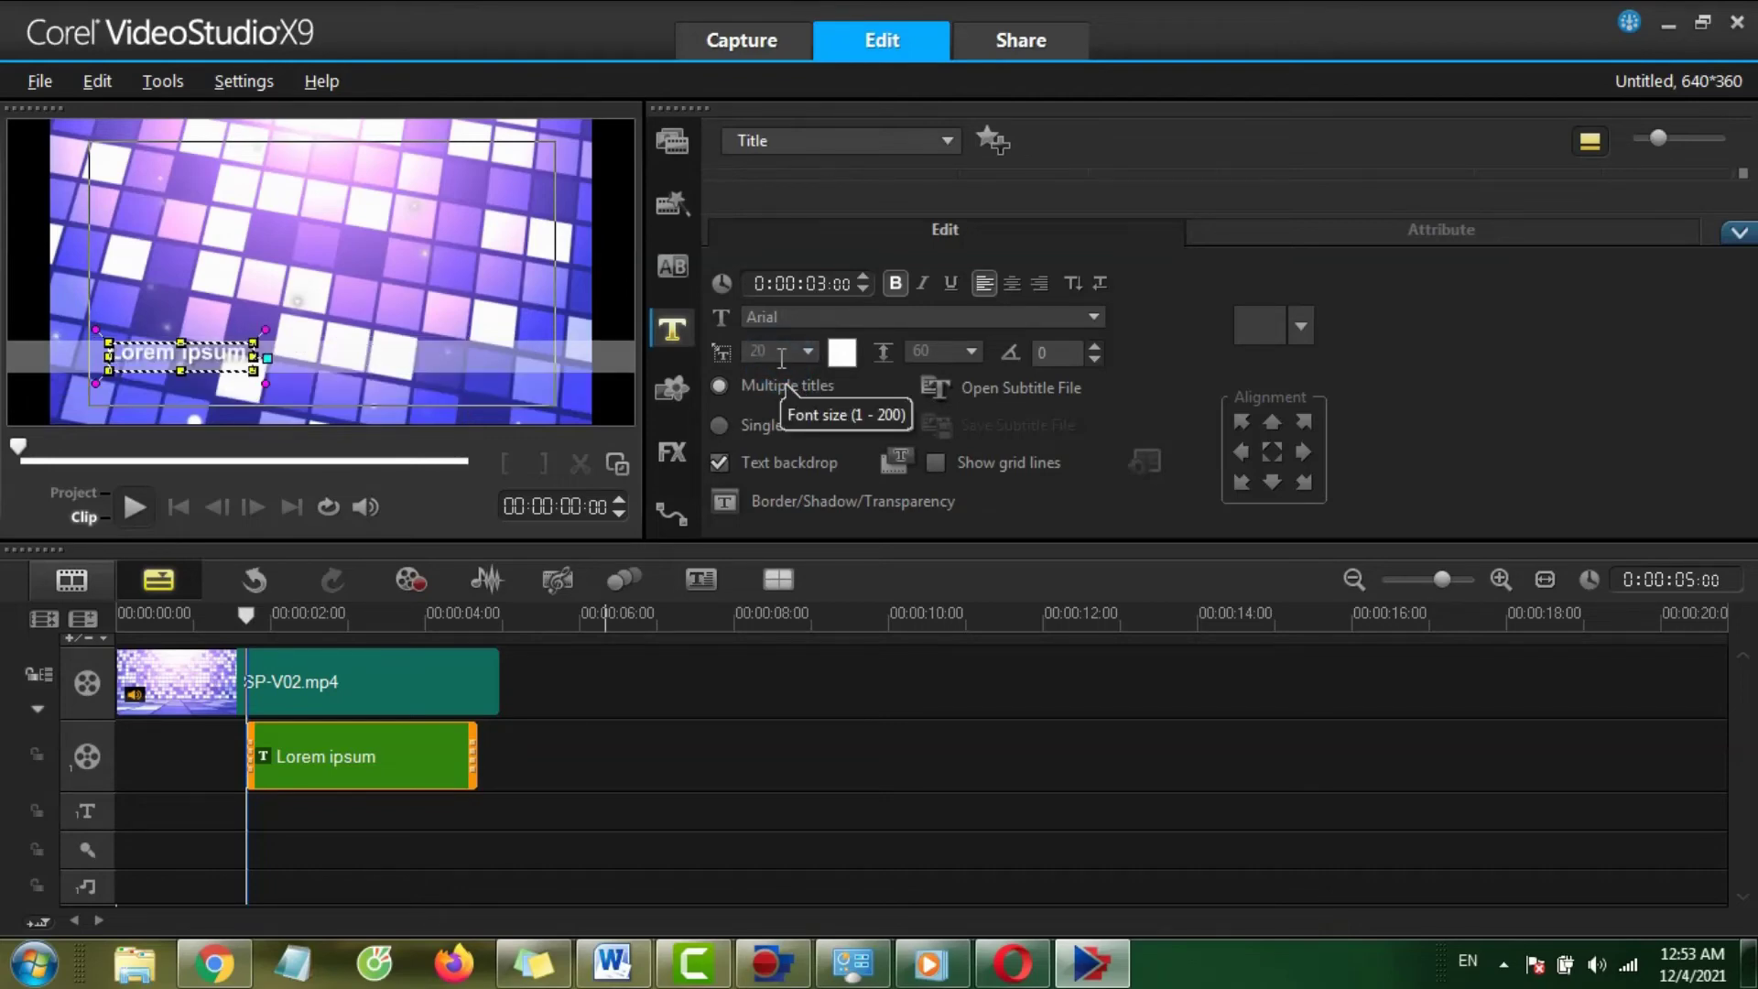
double_click(776, 353)
type("630")
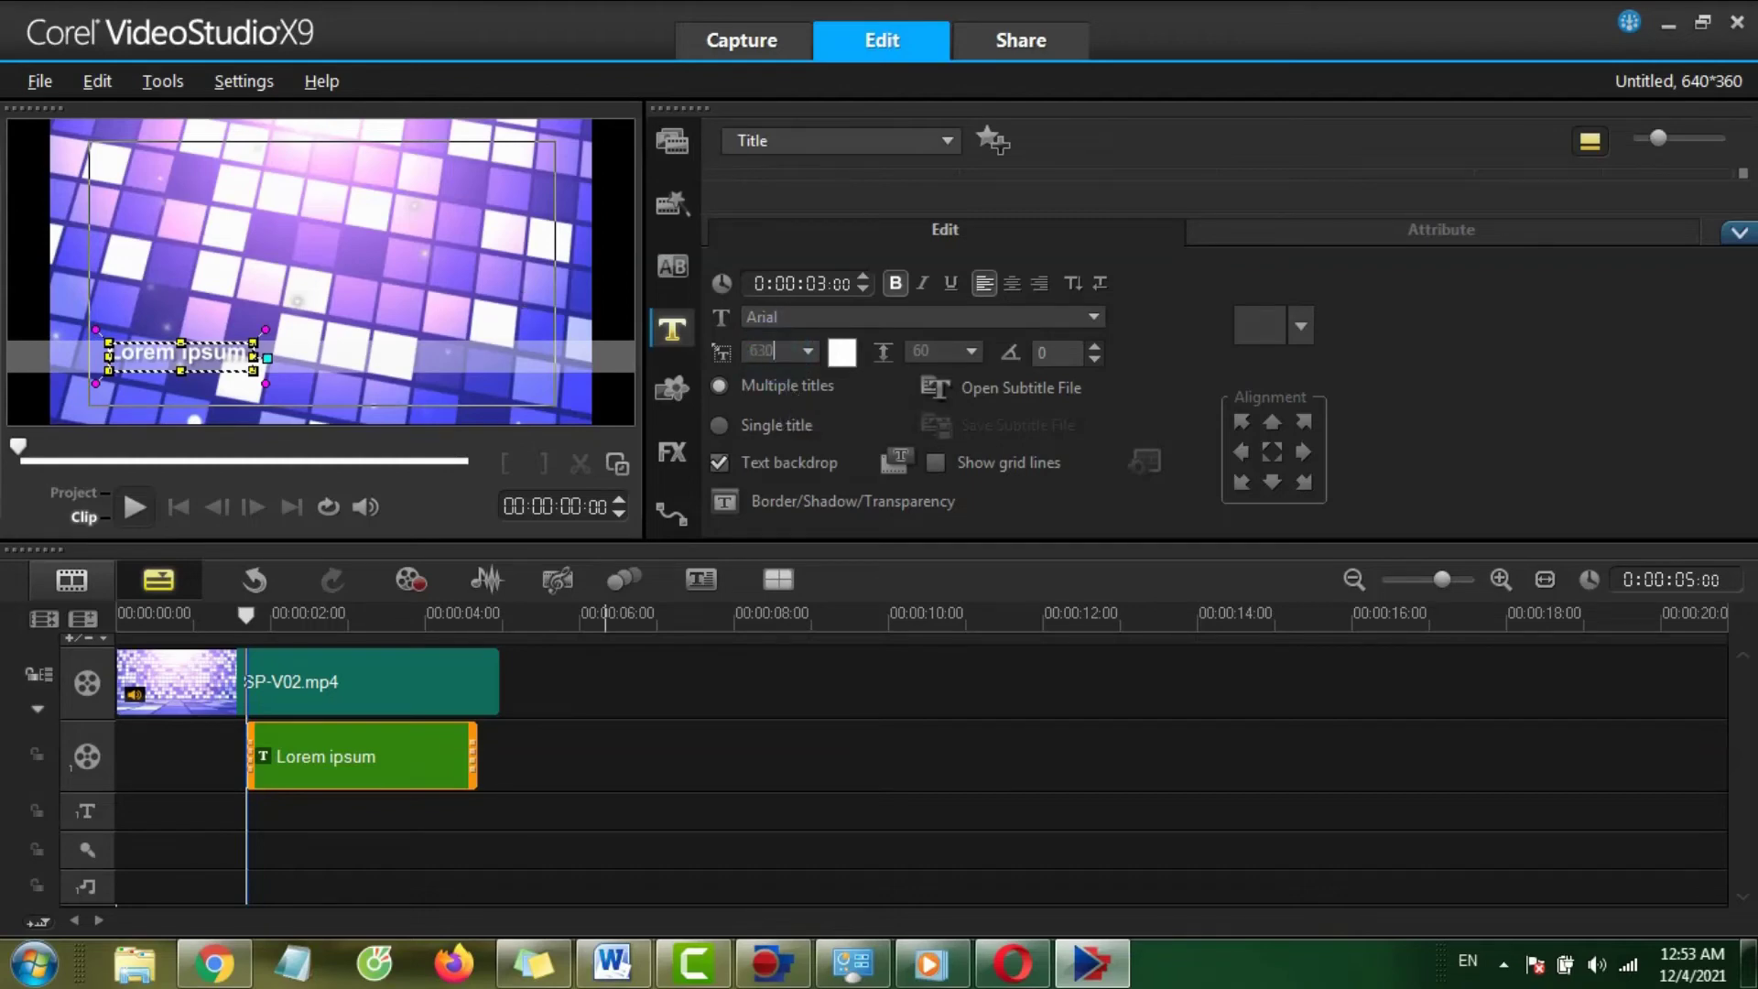
key("BackSpace")
key("BackSpace")
key("BackSpace")
type("30")
key("Return")
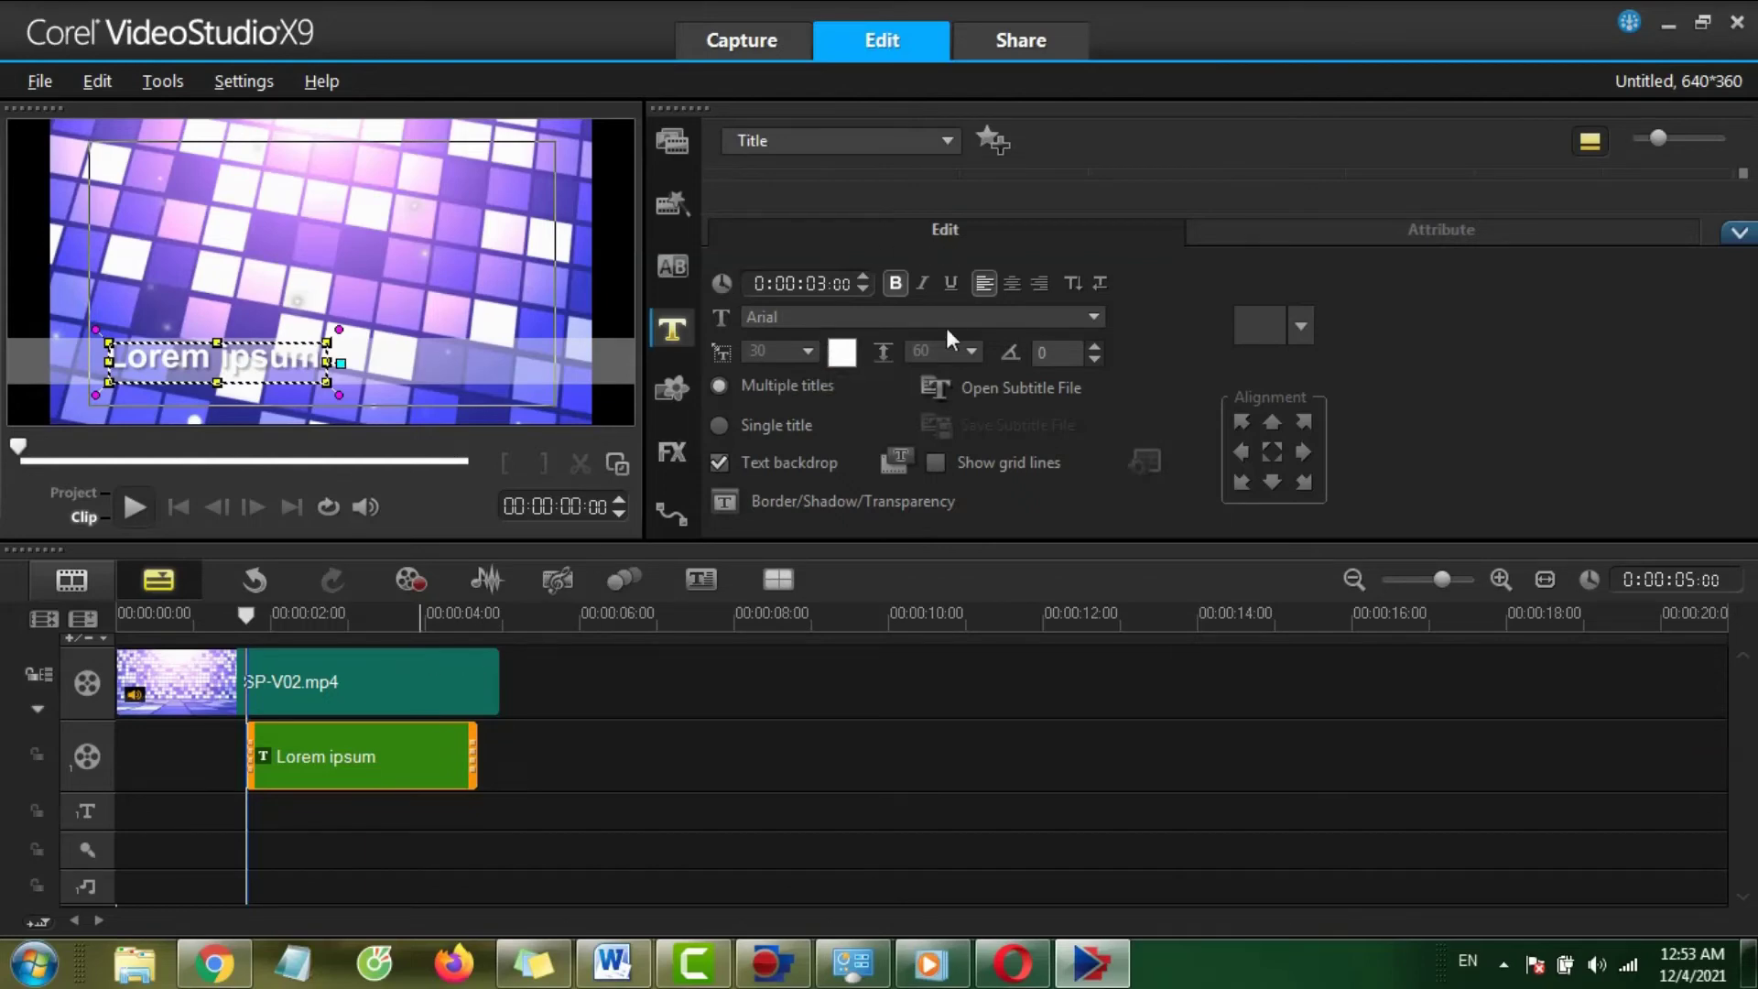
Browse the .Vn fonts and change the title's font to .VnArial.
left_click(1095, 318)
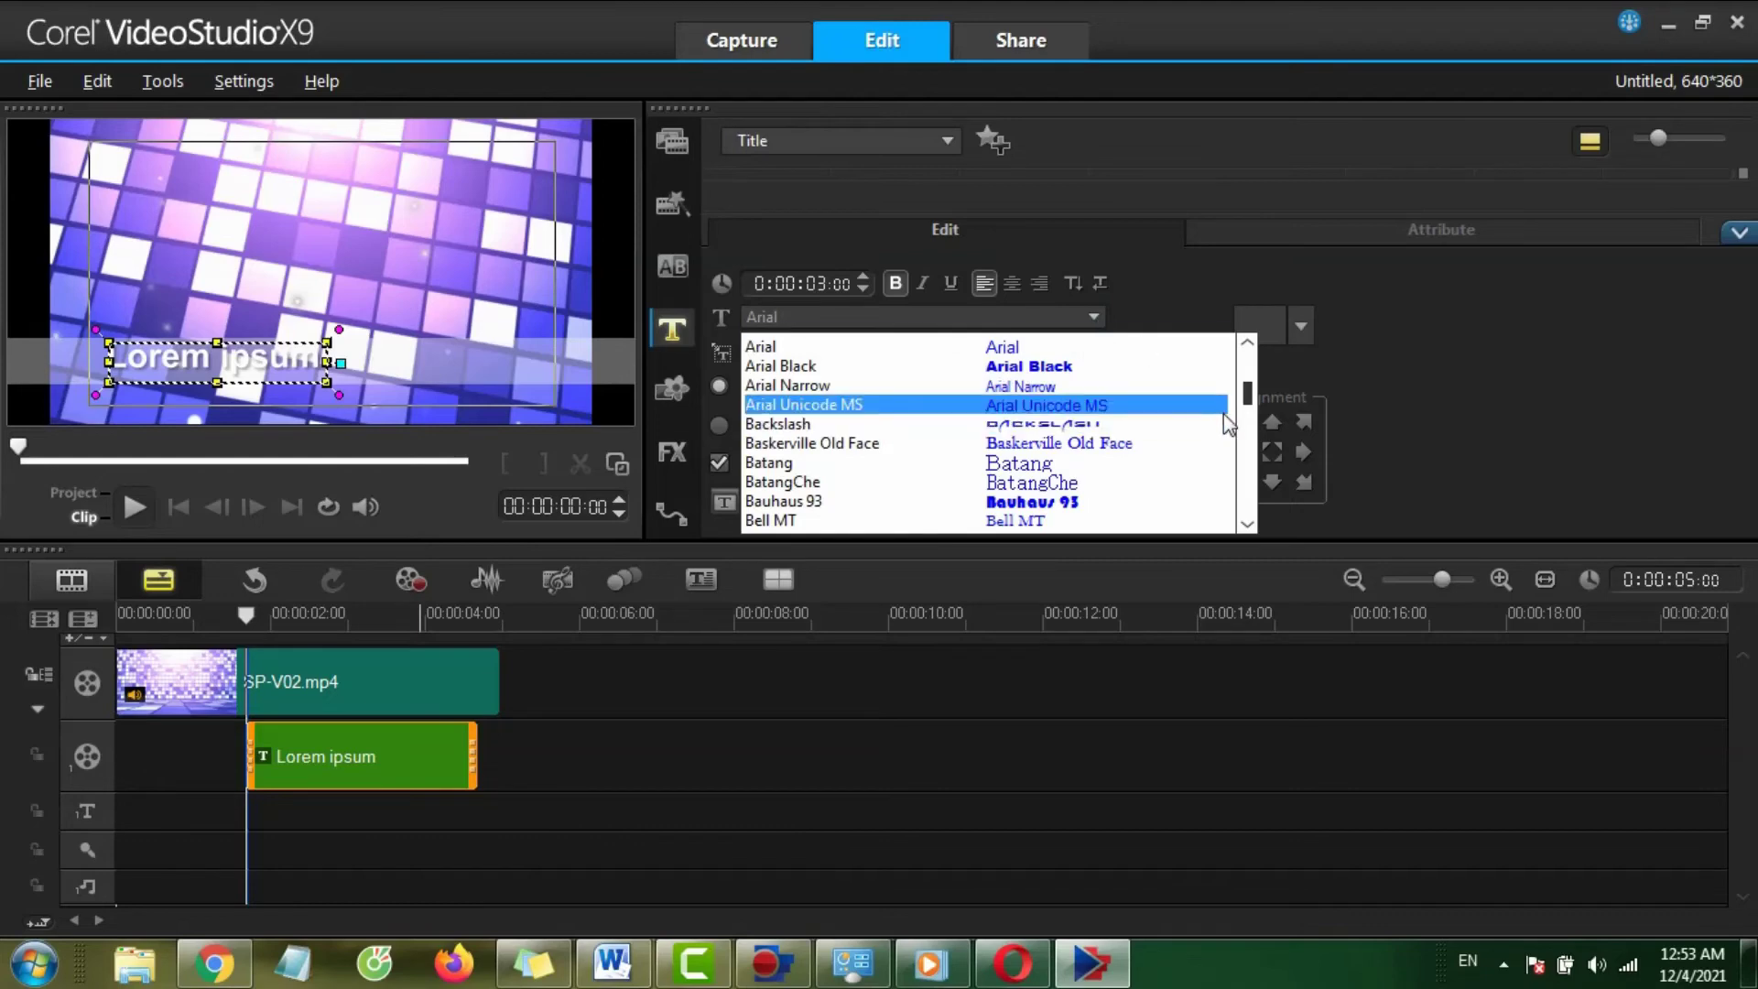
left_click_drag(1248, 395, 1246, 375)
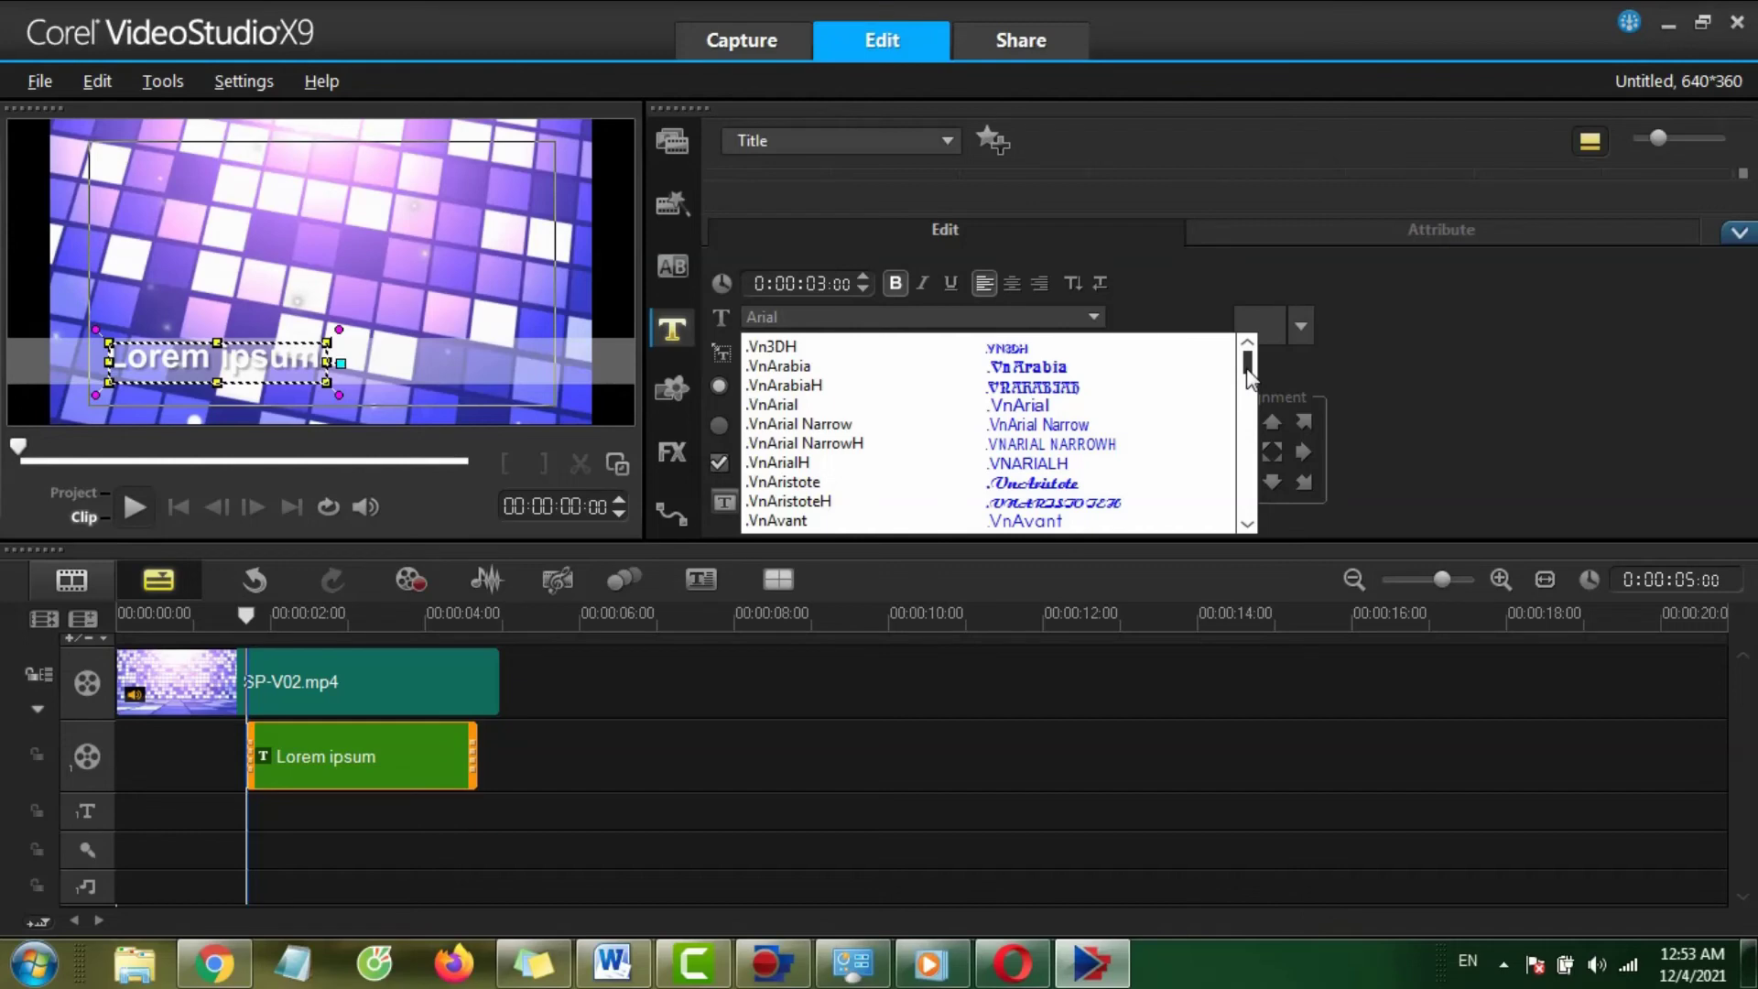
scroll(1246, 371, "down", 2)
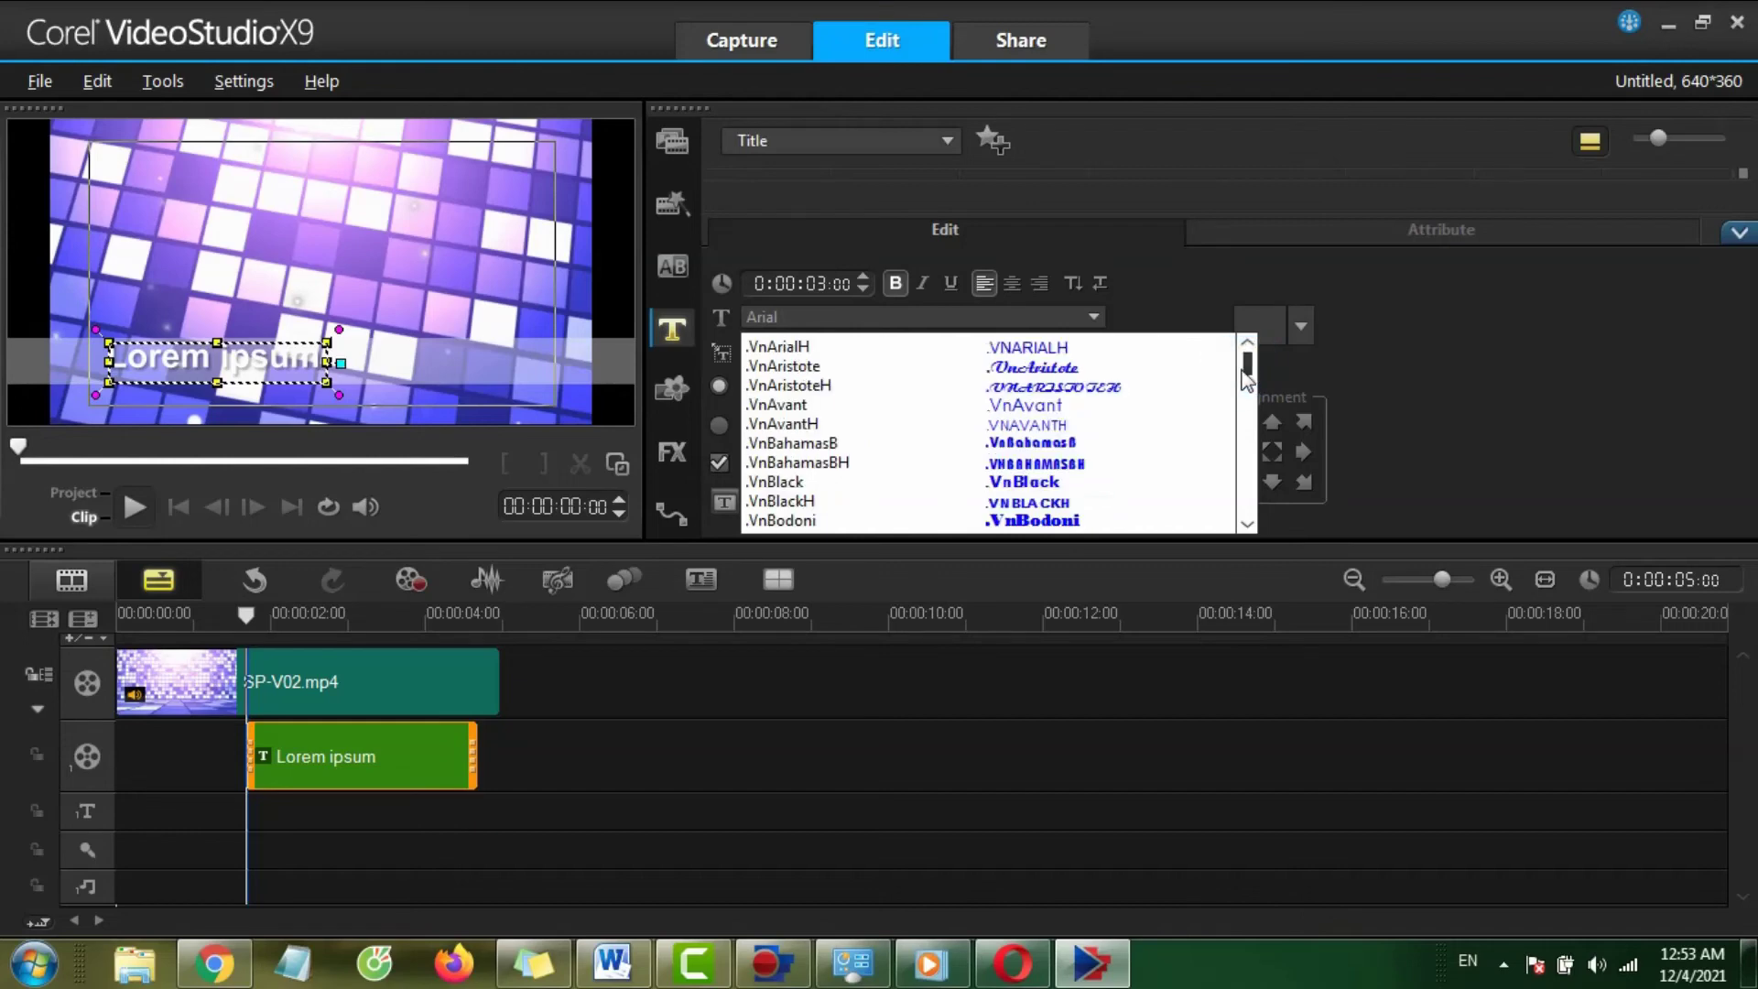
scroll(1245, 378, "down", 4)
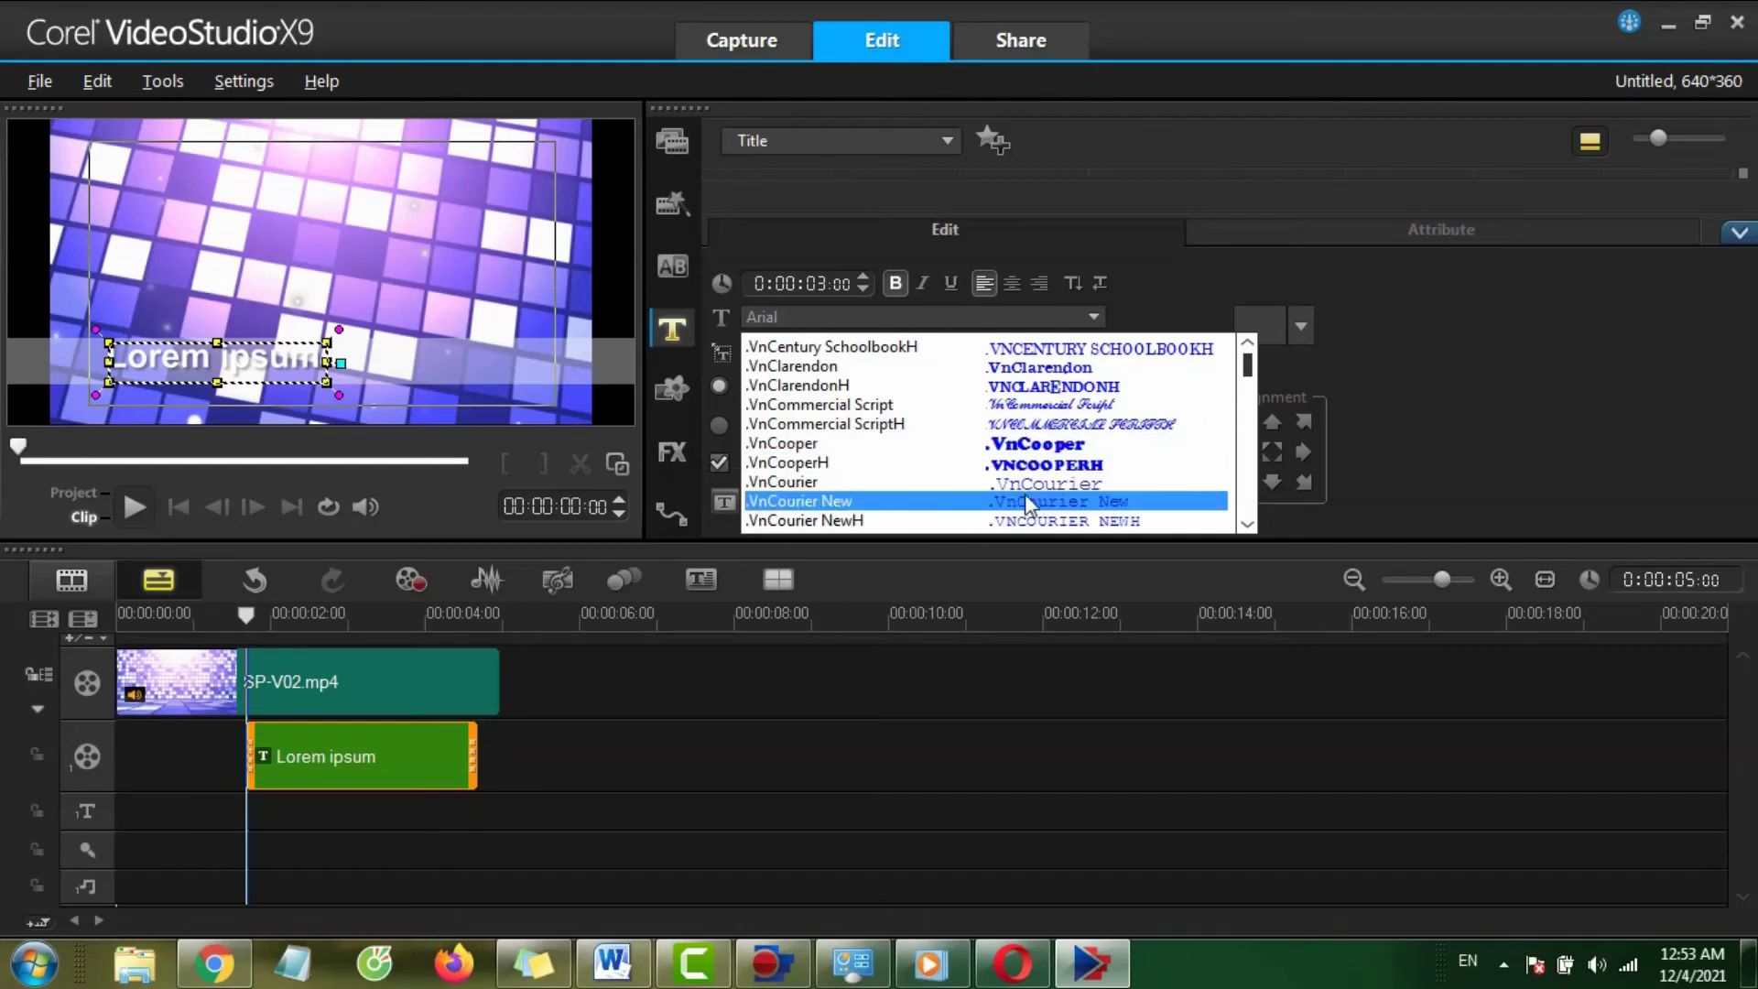
scroll(1245, 375, "up", 5)
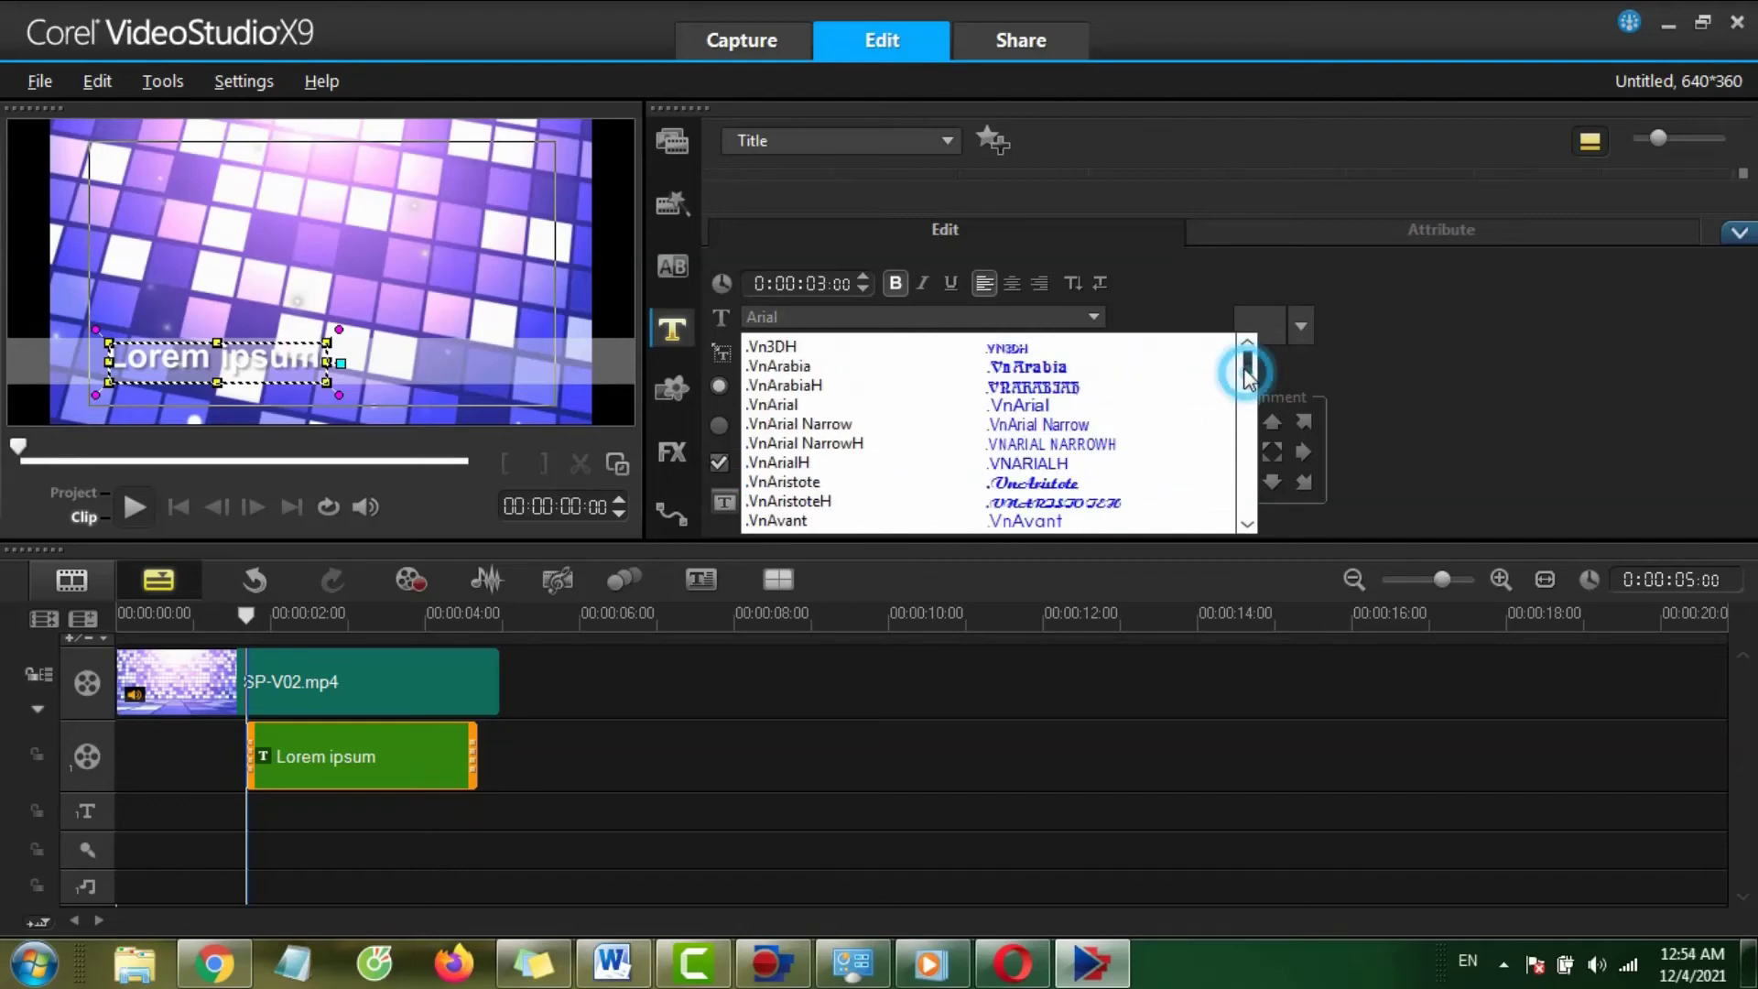
left_click(1055, 408)
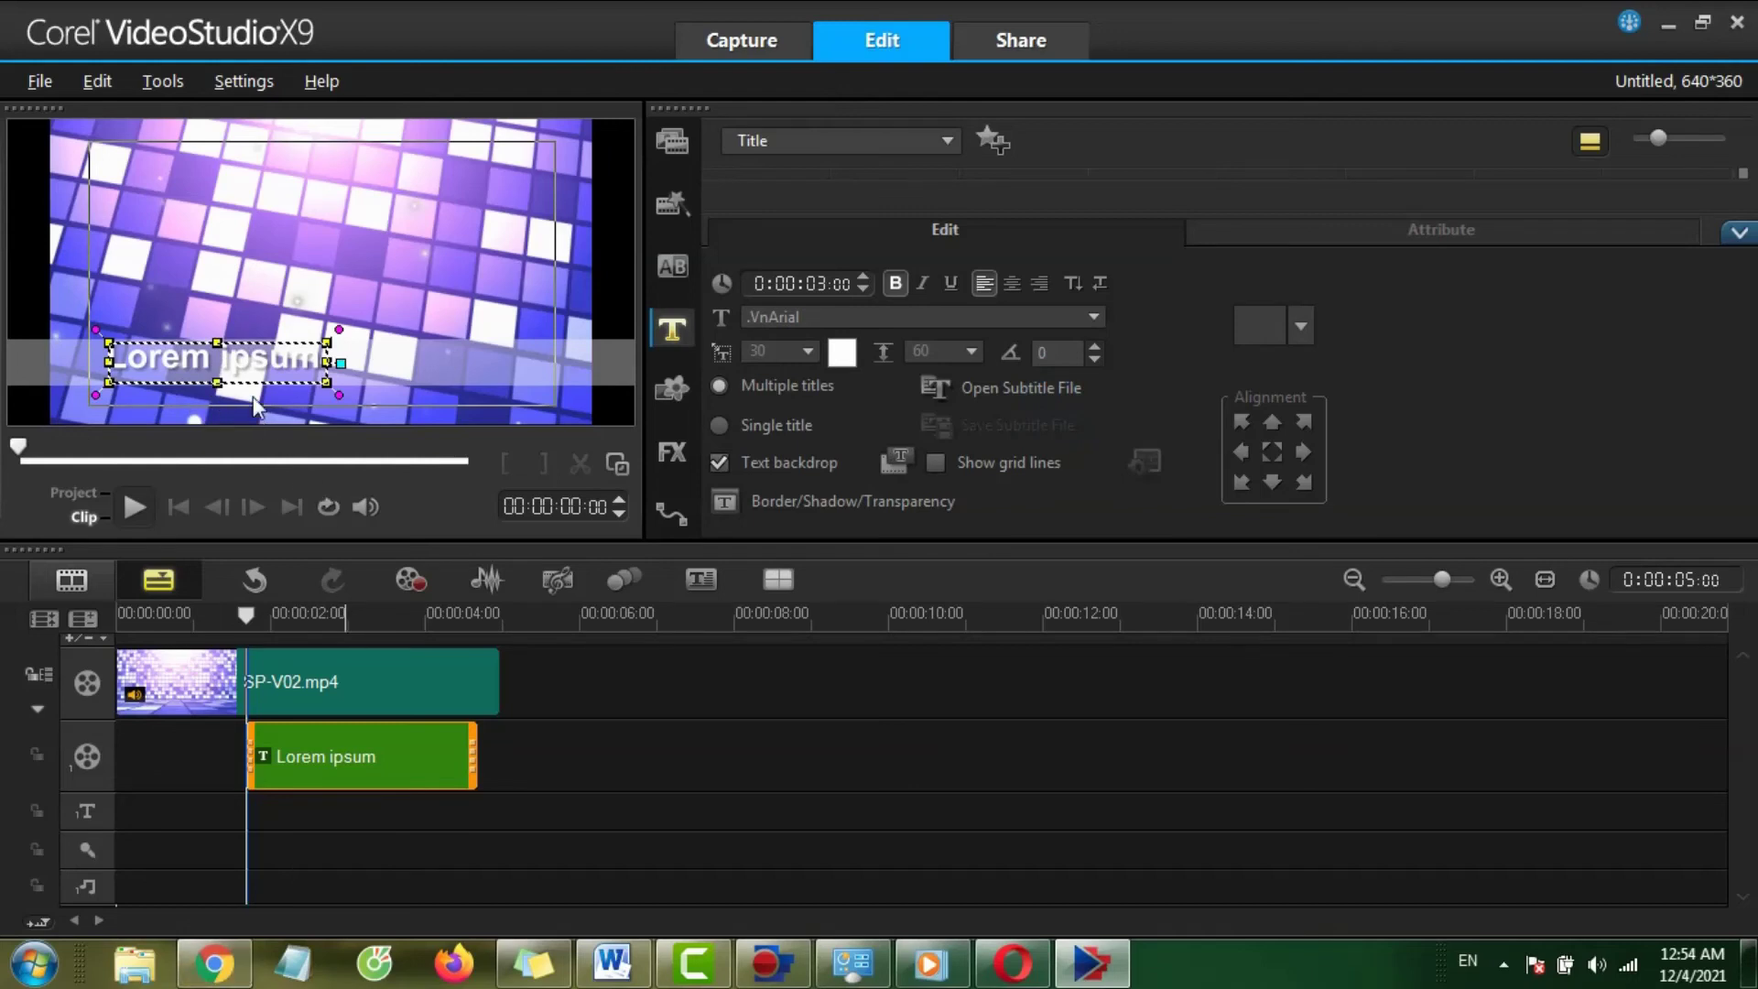
Replace the whole title text in the preview with "Kênh Trí Thức Cuộc Sống".
left_click(252, 364)
key("ctrl+a")
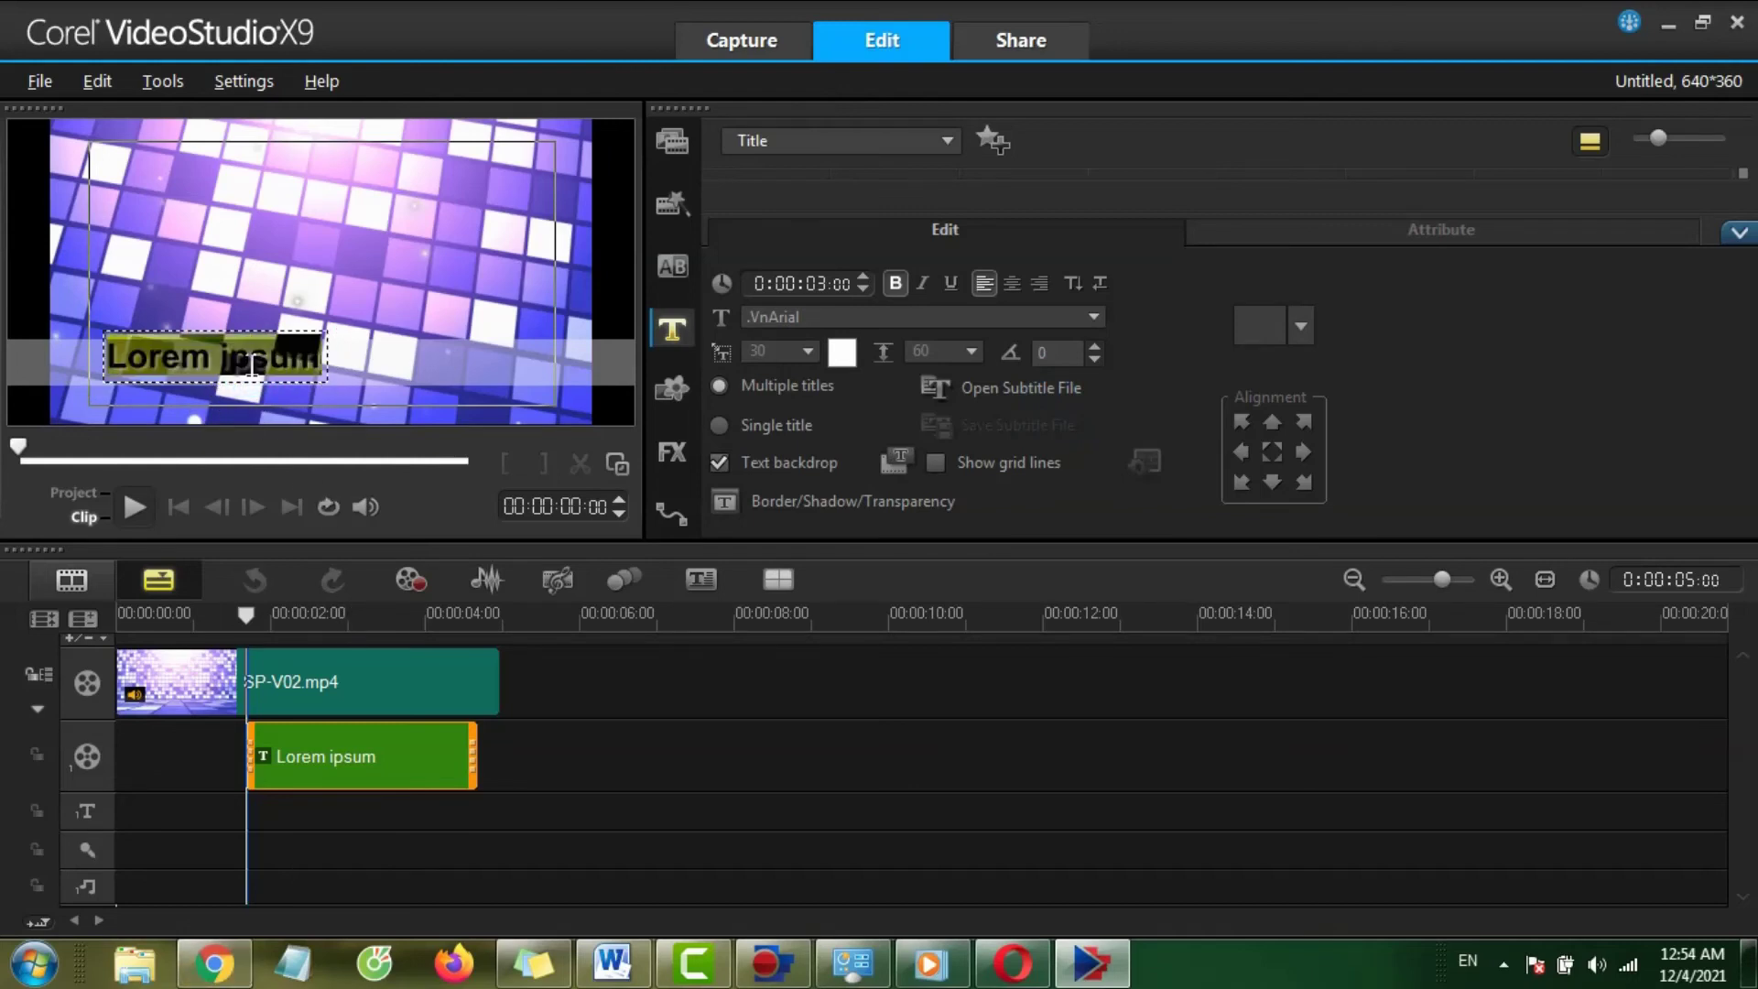
type("K")
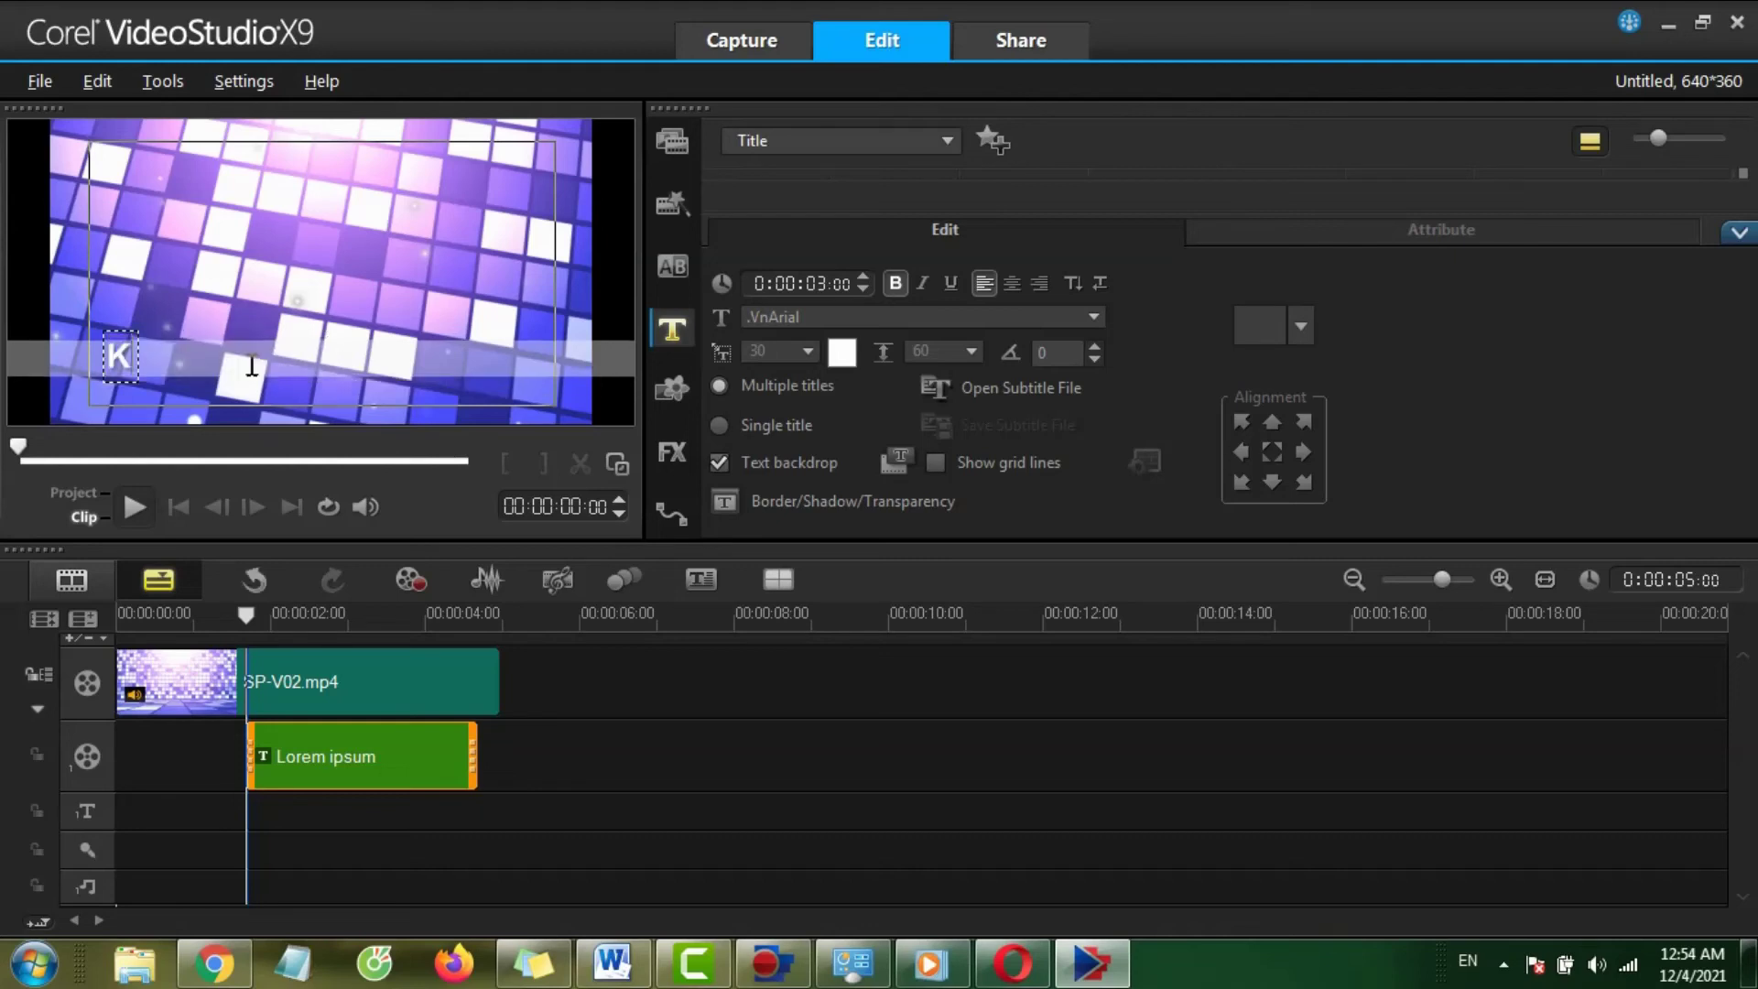
type("ênh")
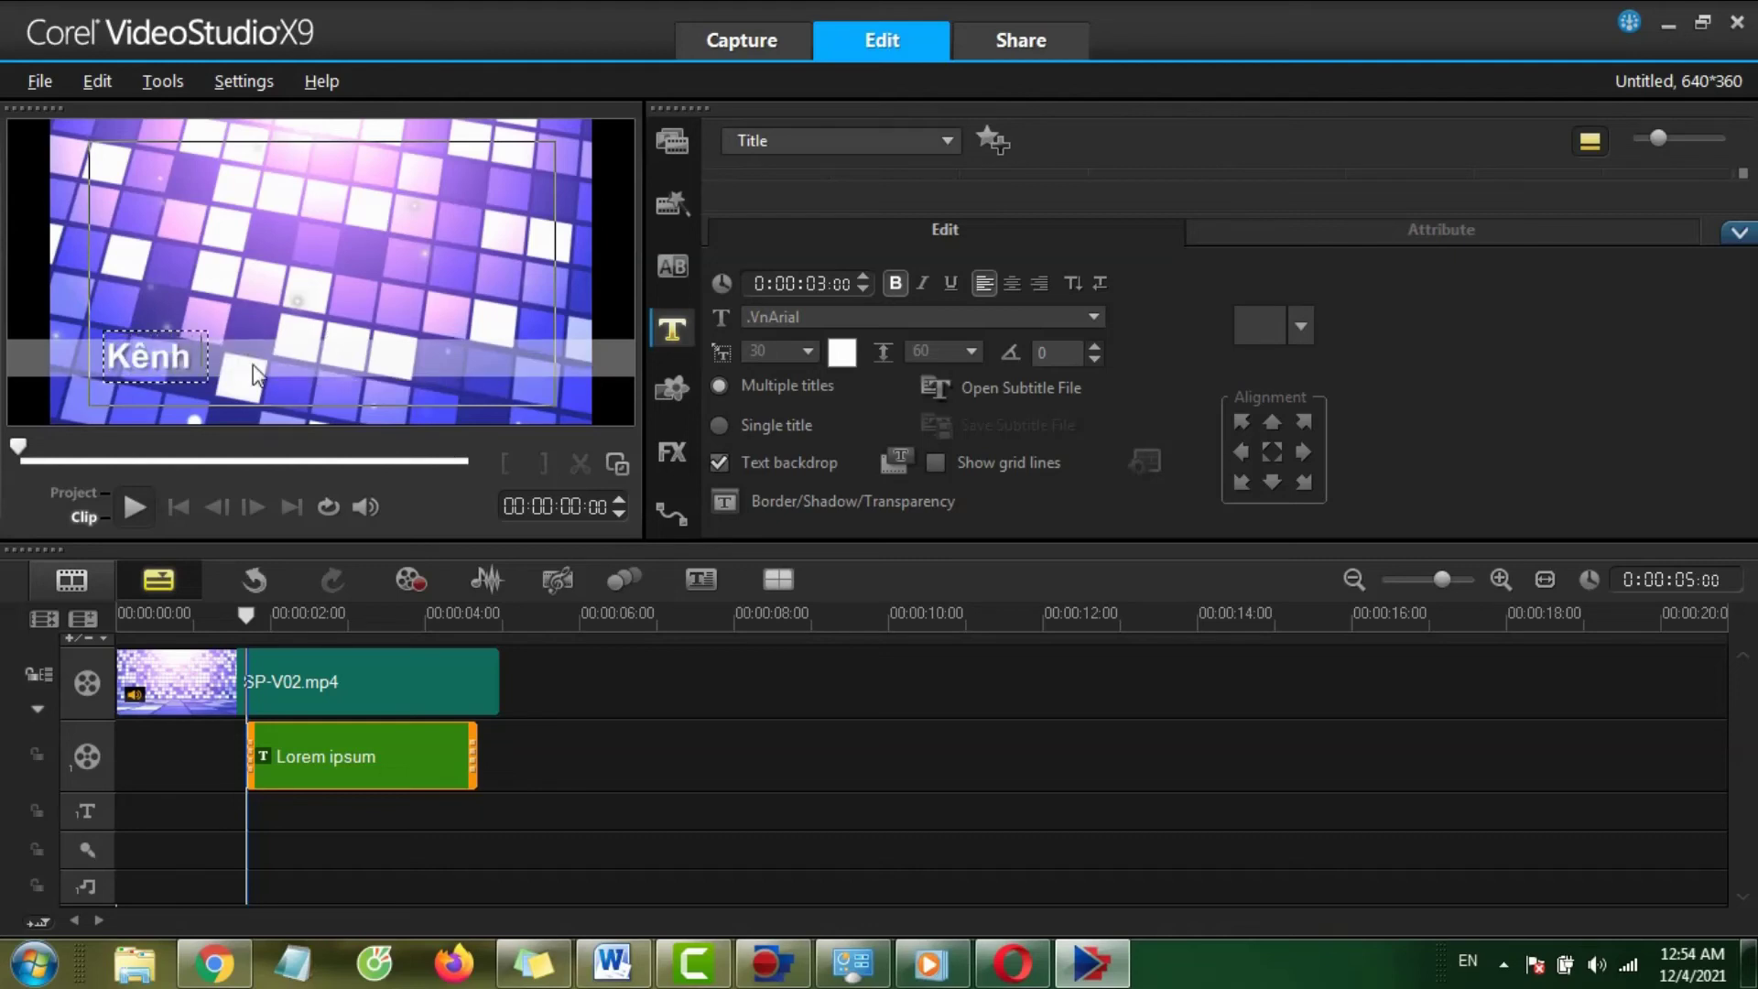
type(" Trí Th")
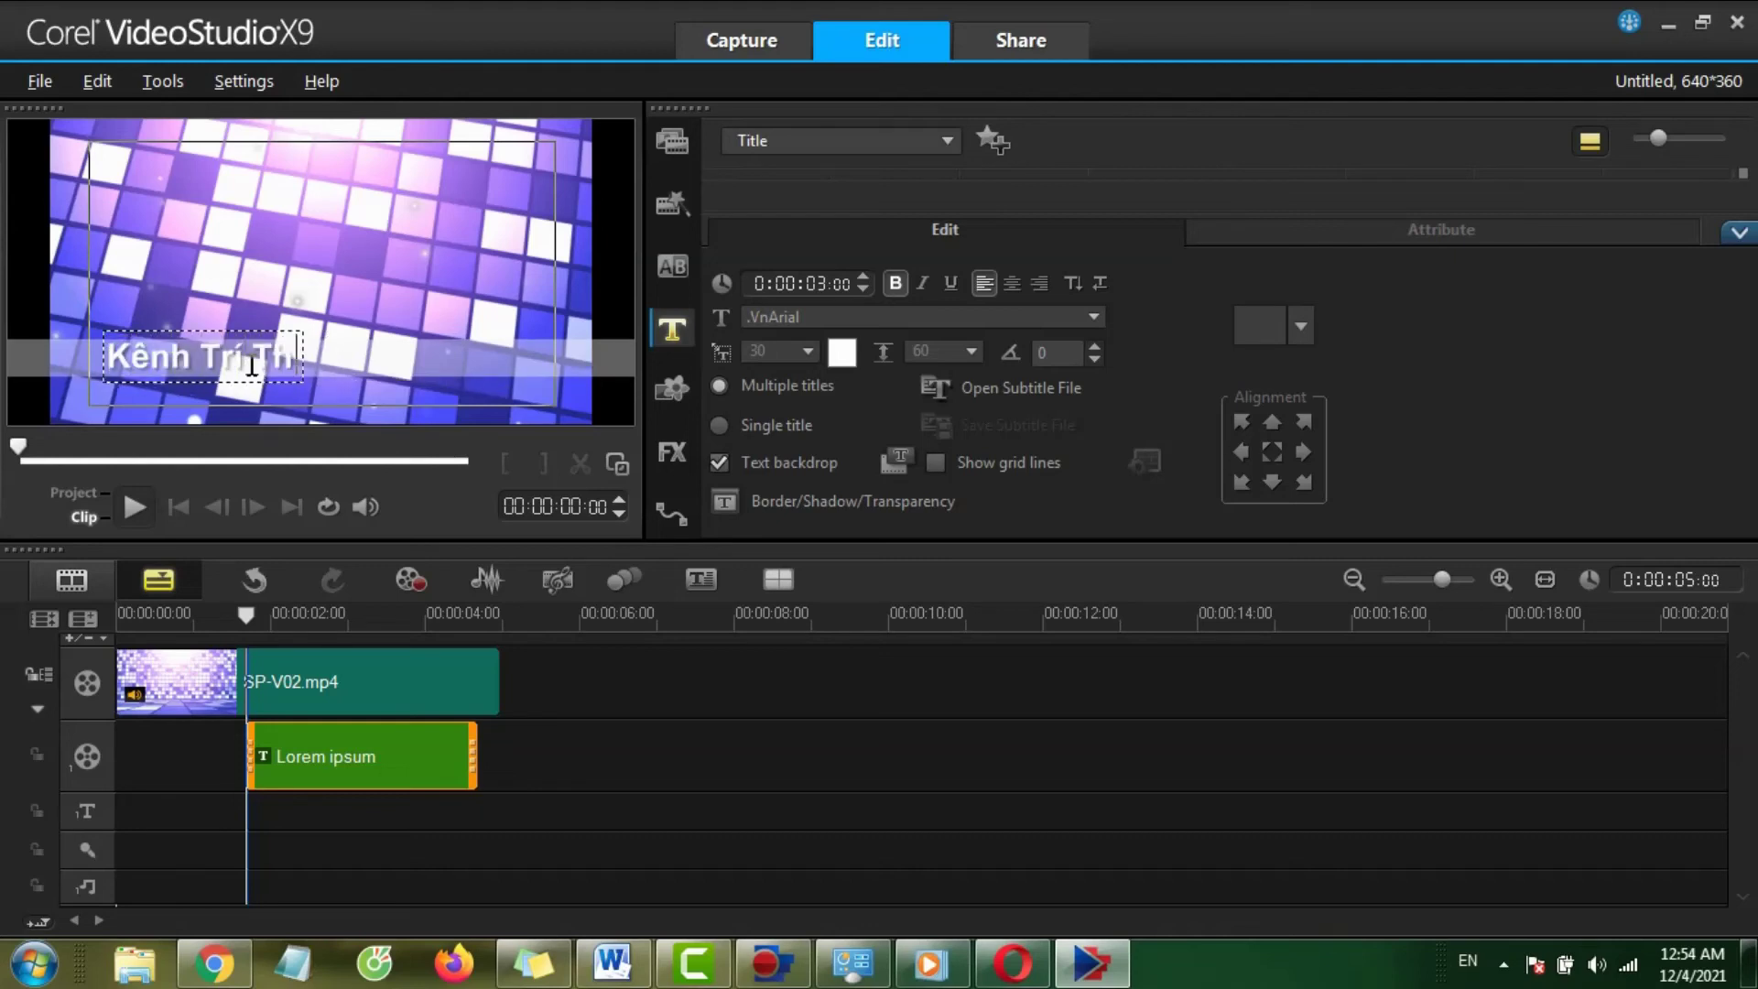
type("ức Cuộ")
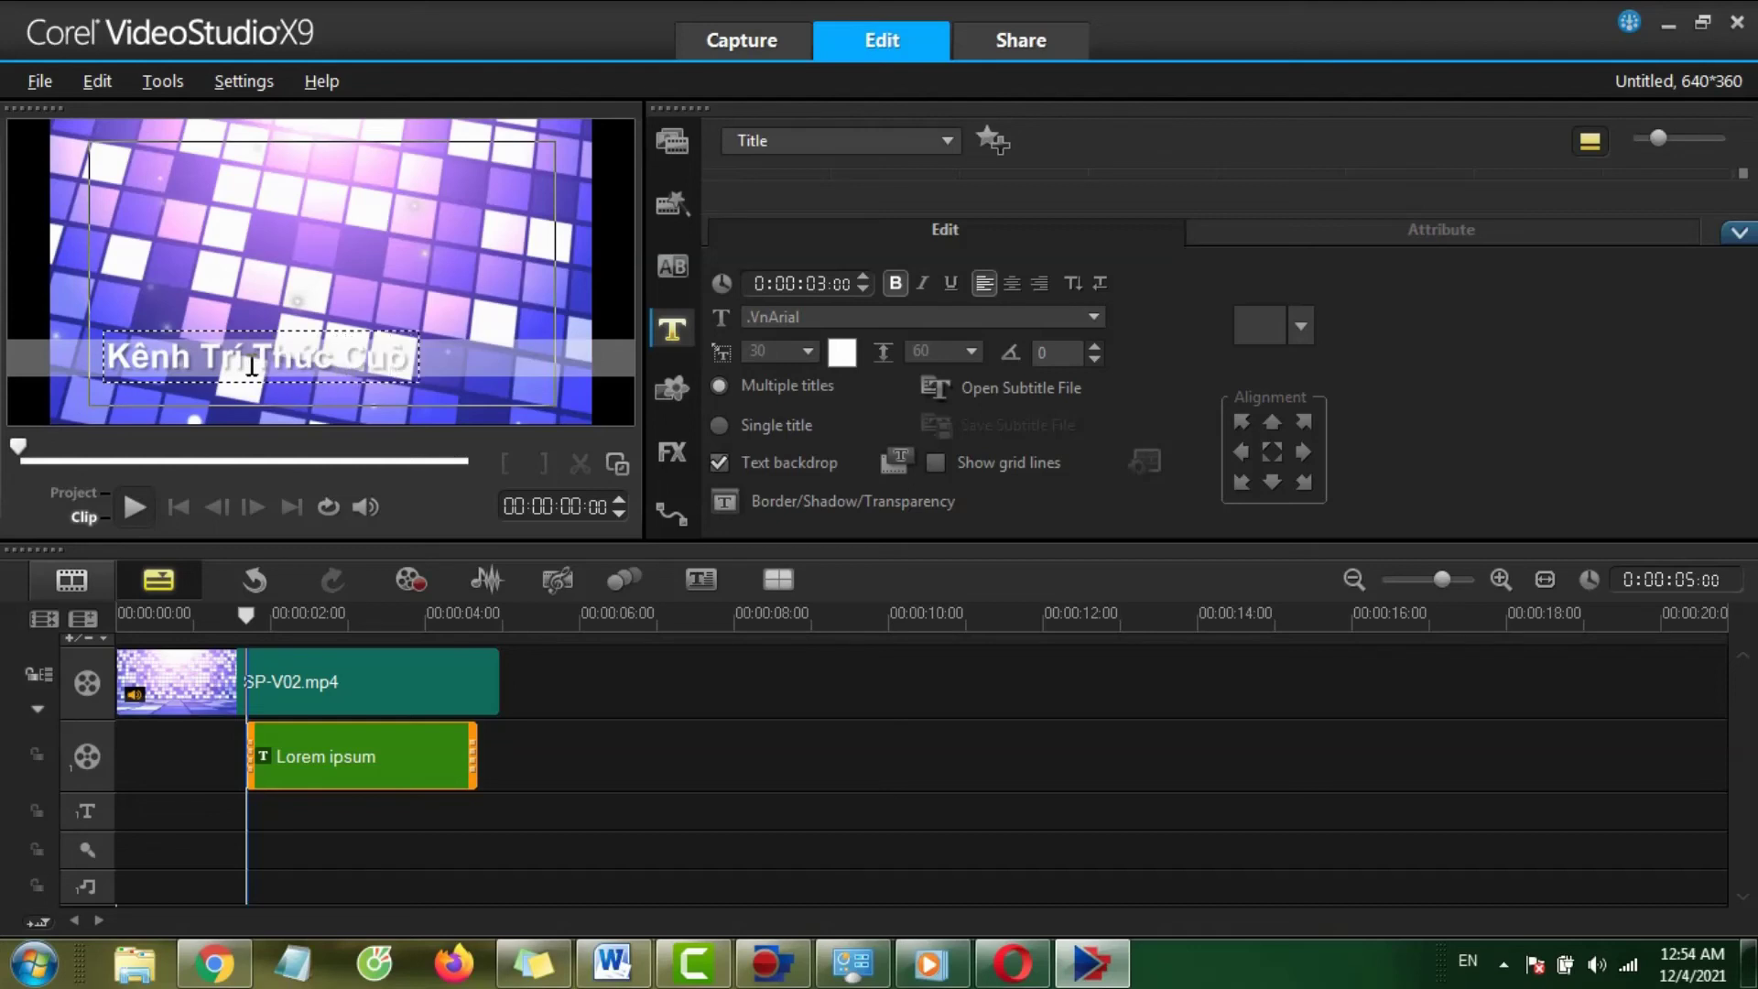
type("c Sống")
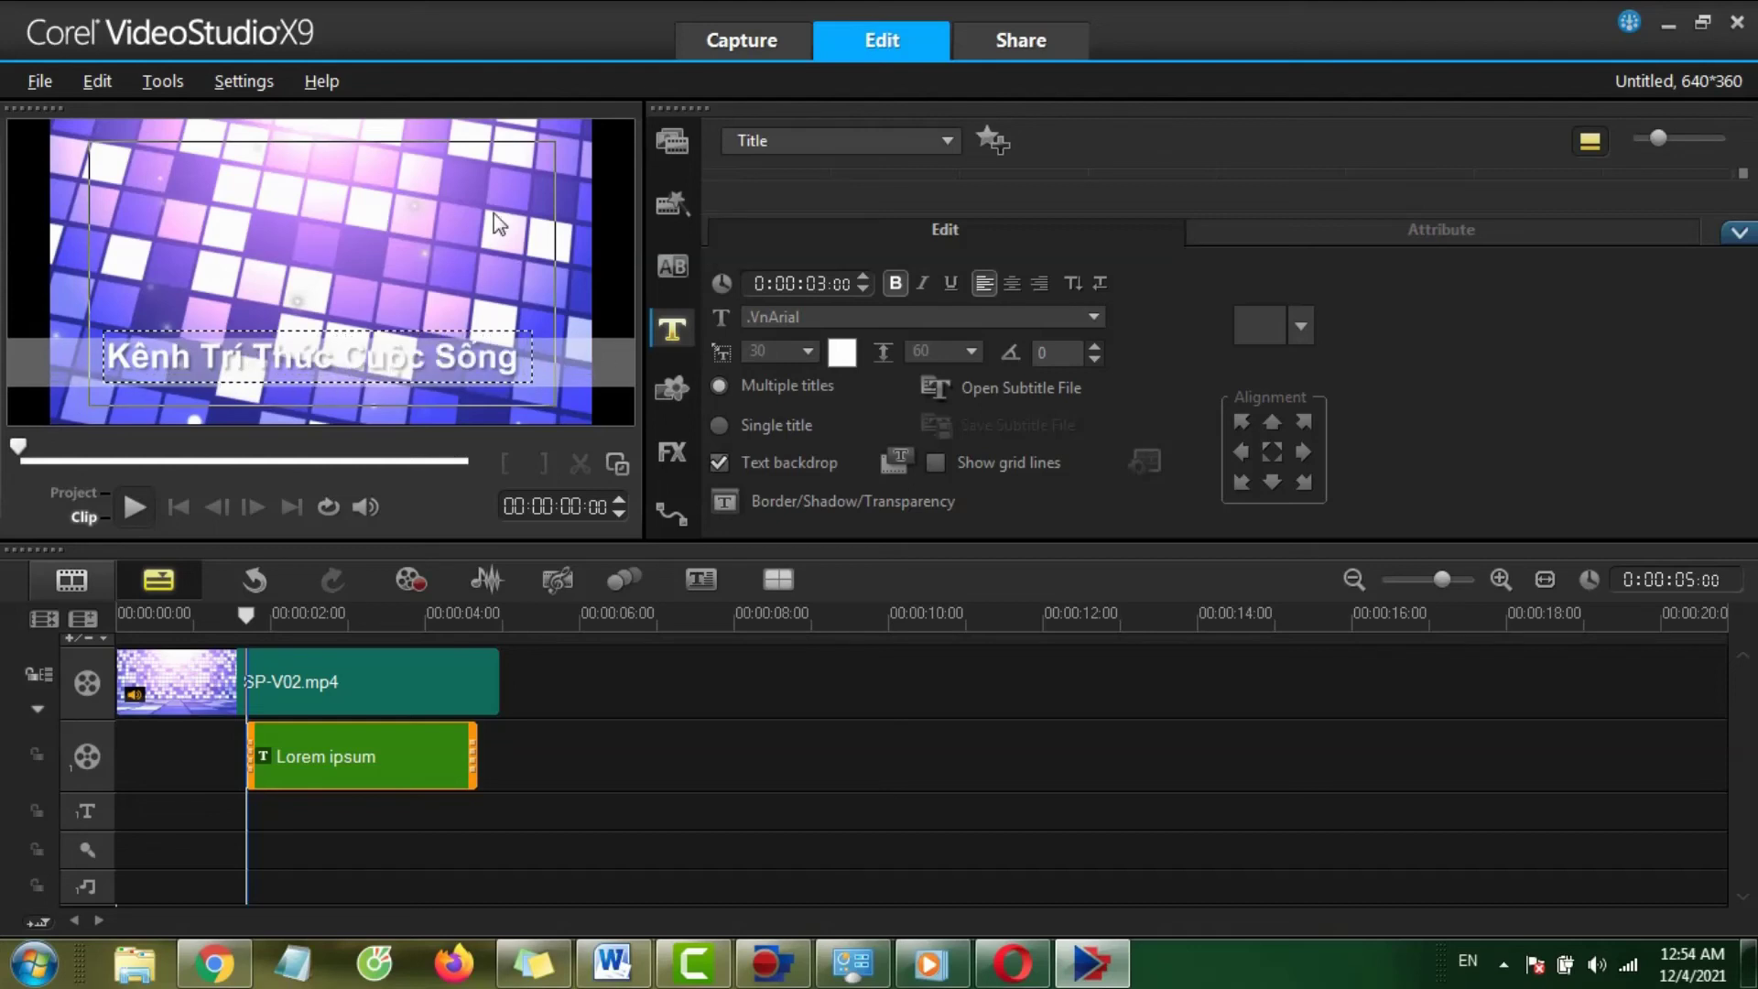
Color all of the title text red, turn off its text backdrop, and finish editing the title.
key("ctrl+a")
left_click(842, 353)
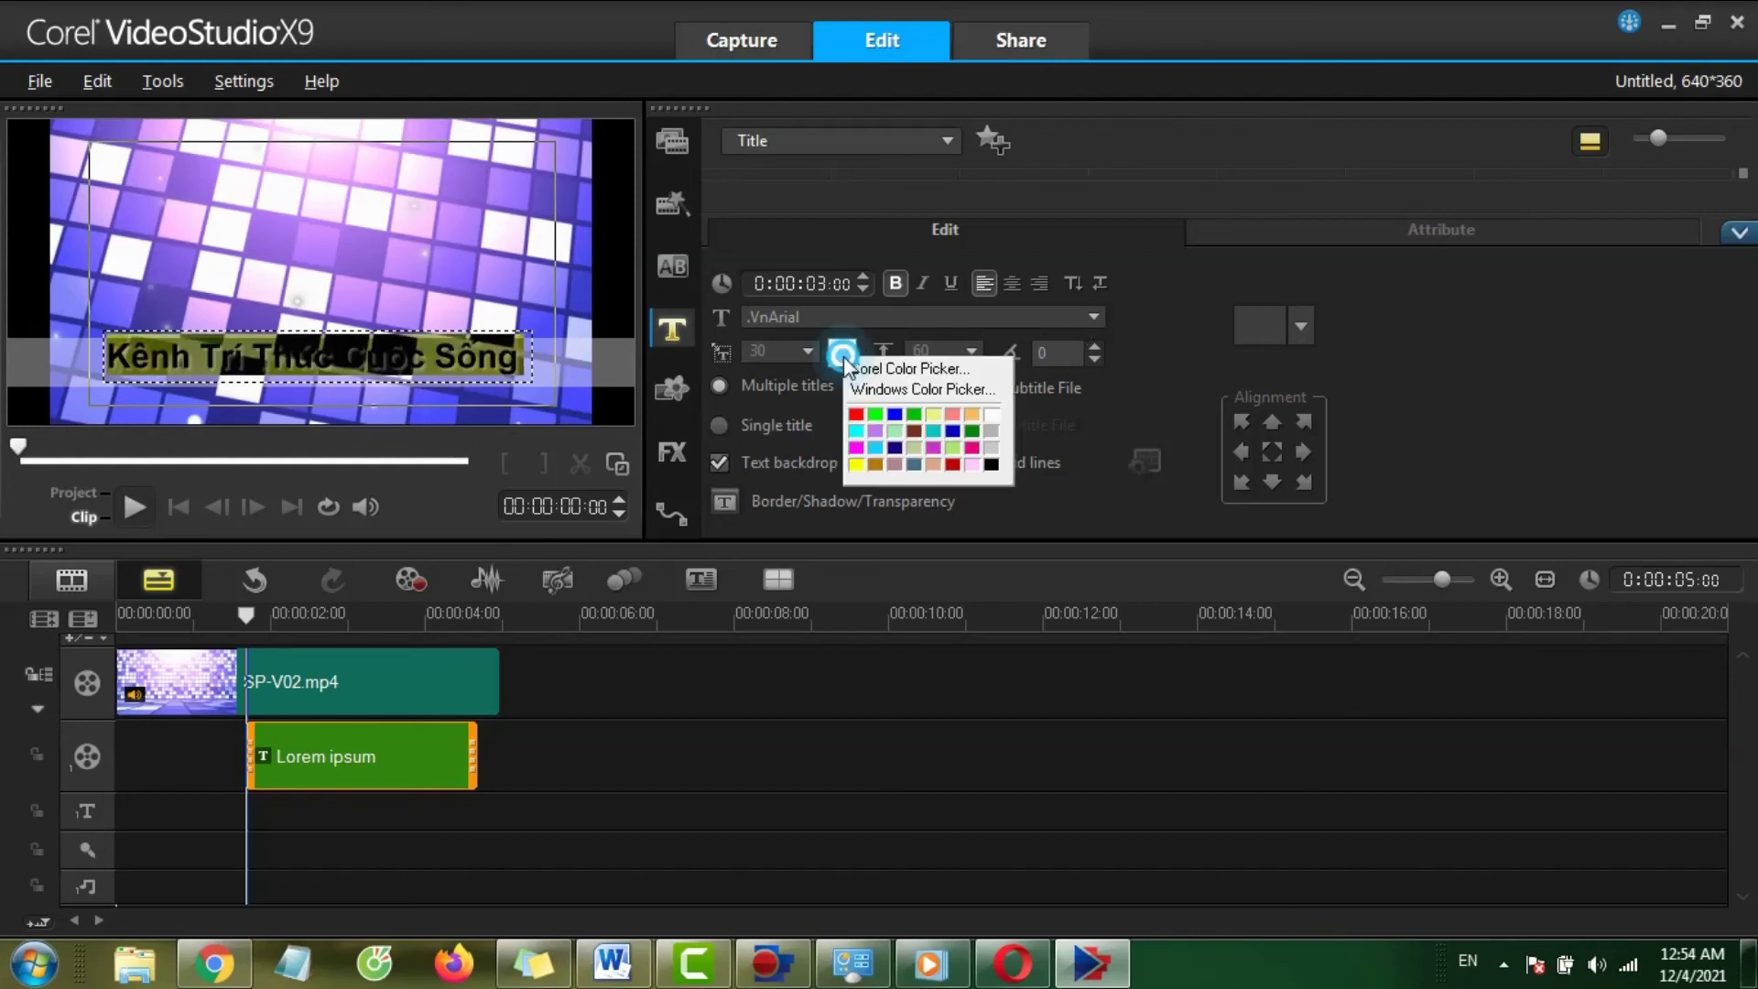
left_click(854, 409)
left_click(476, 319)
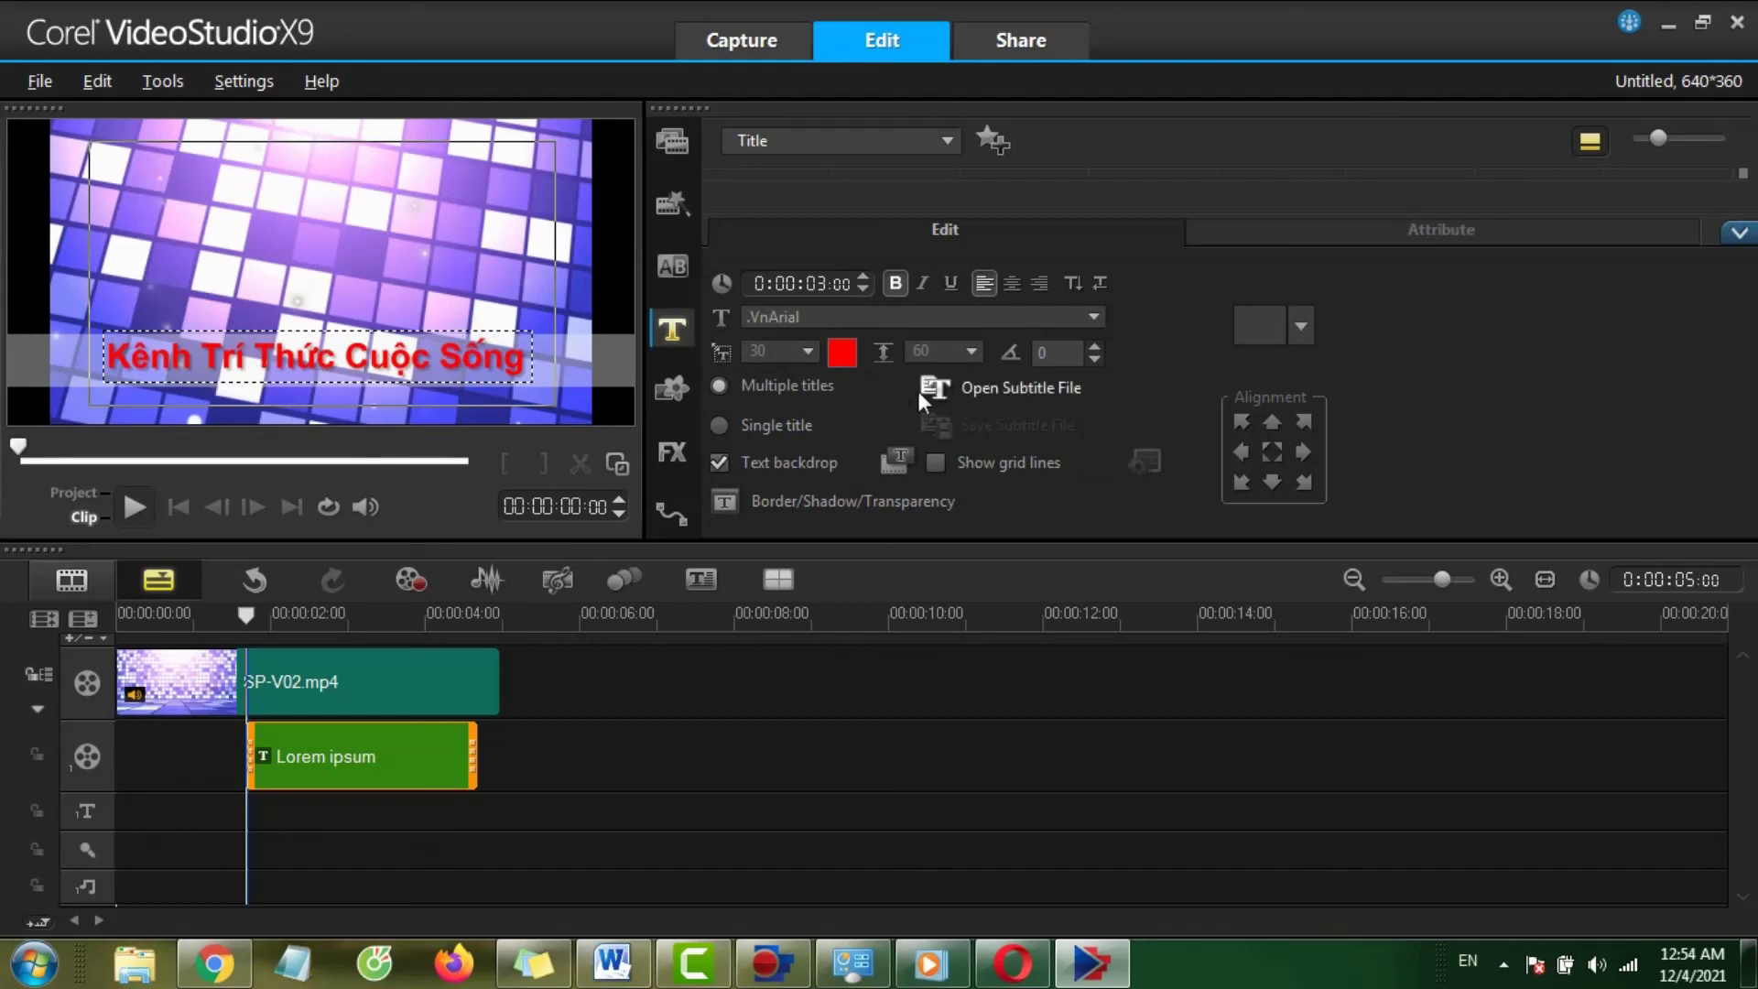
left_click(771, 464)
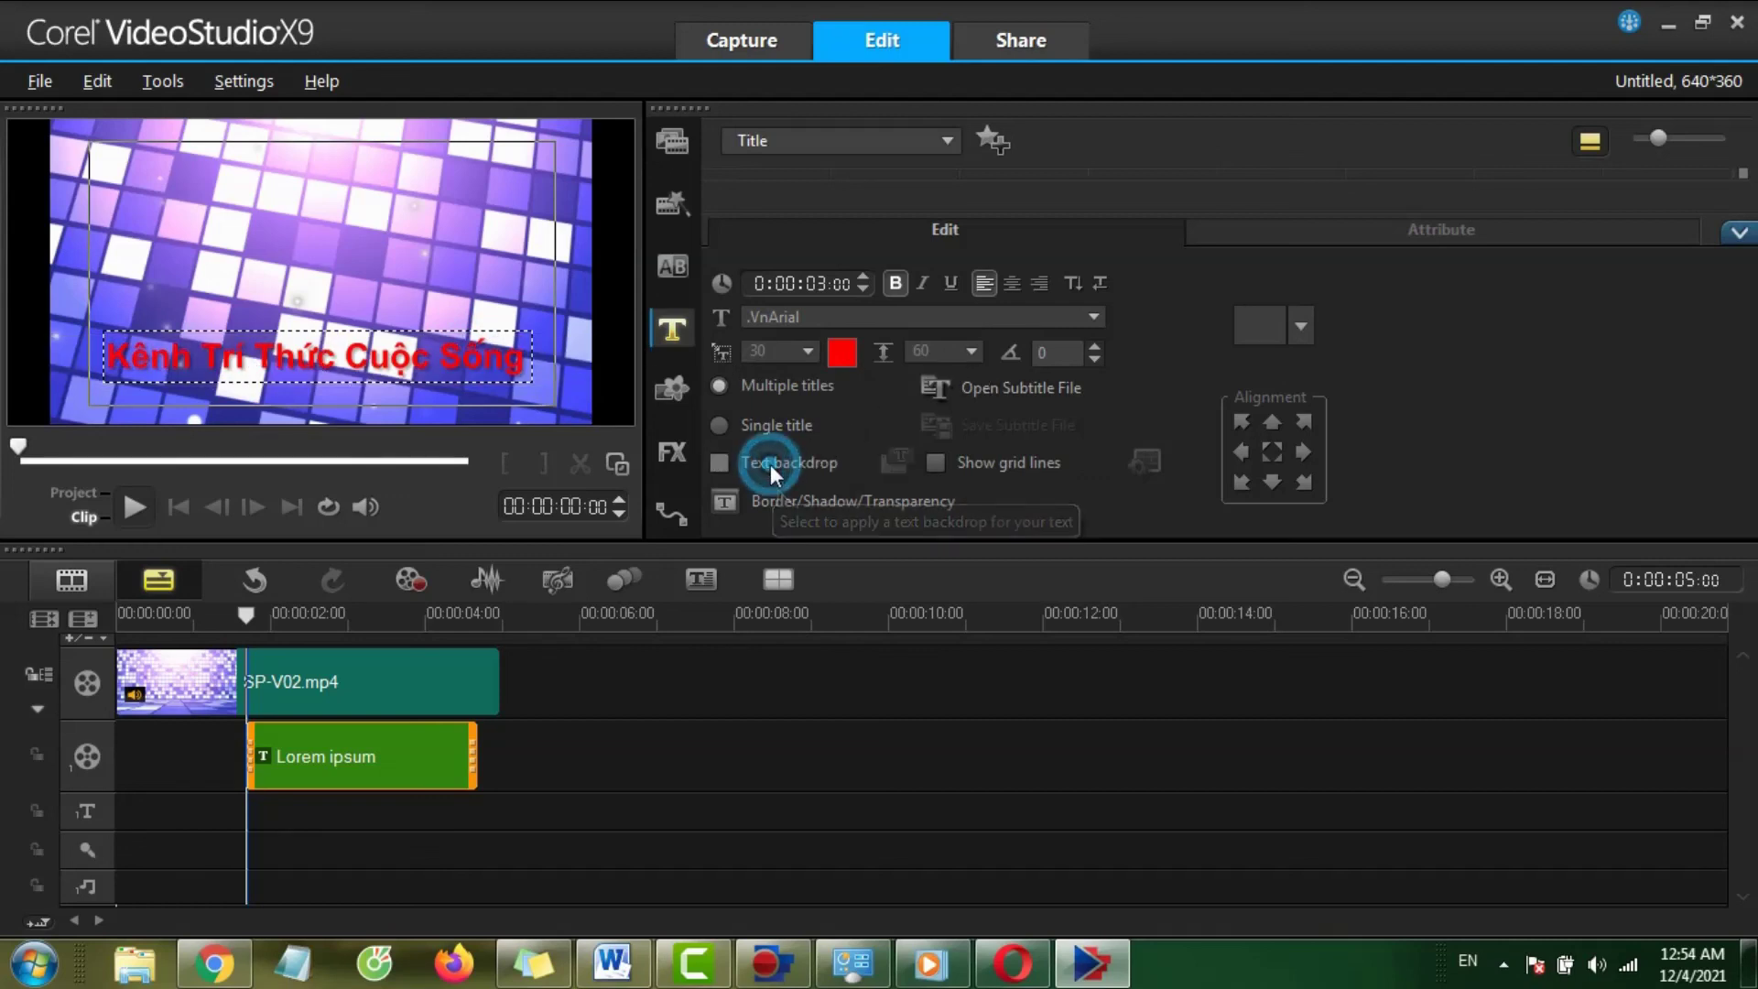
left_click(295, 409)
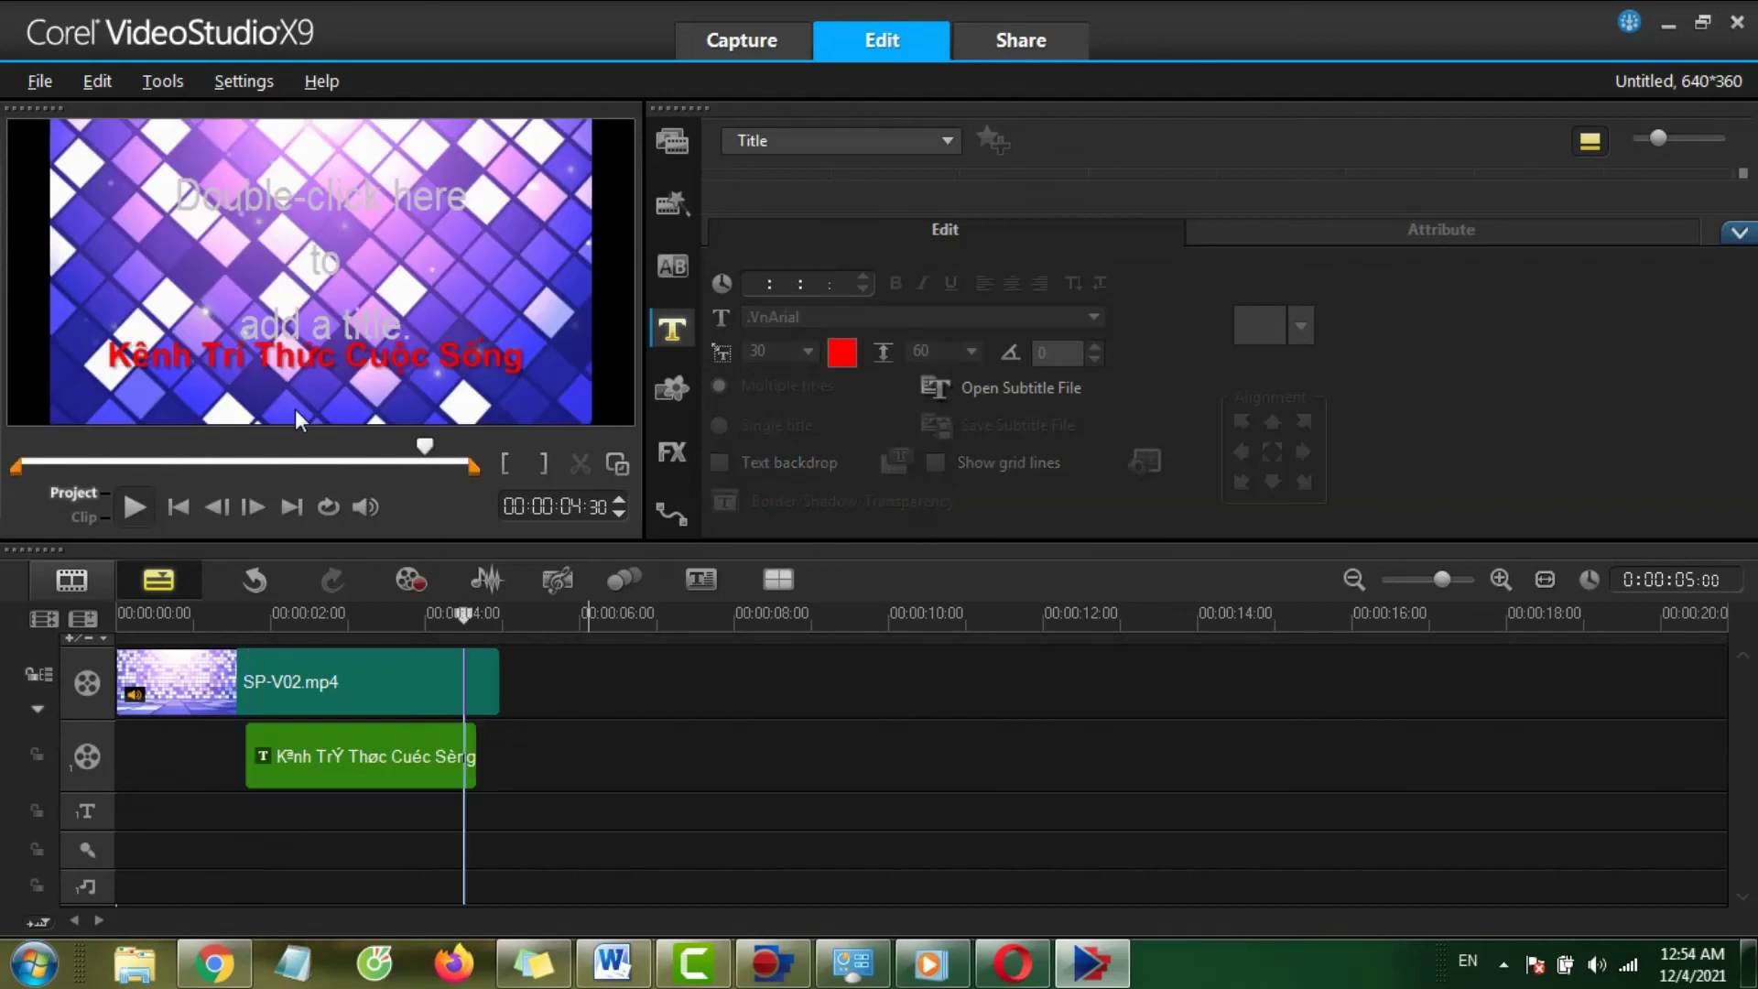